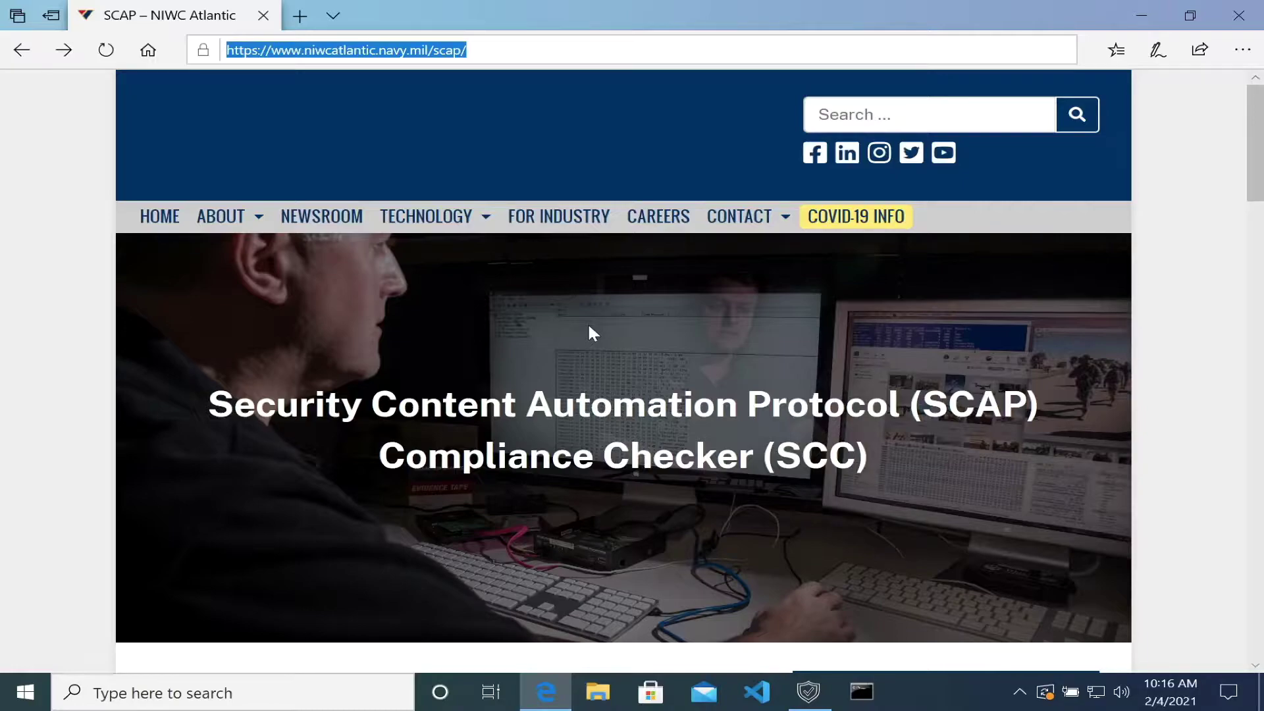
- Open the SCC_5.3.1_Checksums file from the SCAP page and highlight the checksum entry for scc-5.3.1_Windows_bundle.zip
{"action": "left_click", "coordinate": [566, 51]}
{"action": "key", "text": "ctrl+a"}
{"action": "left_click", "coordinate": [328, 303]}
{"action": "scroll", "coordinate": [327, 303], "scroll_direction": "down", "scroll_amount": 5}
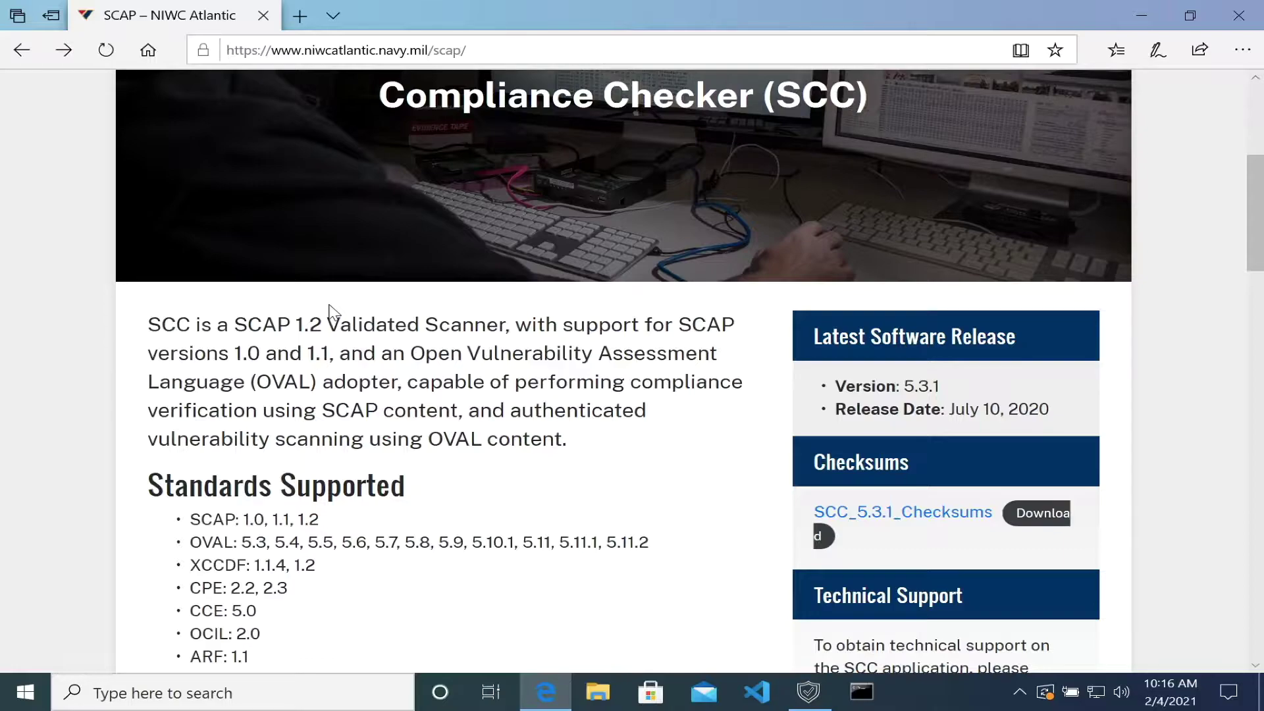
{"action": "left_click", "coordinate": [887, 513]}
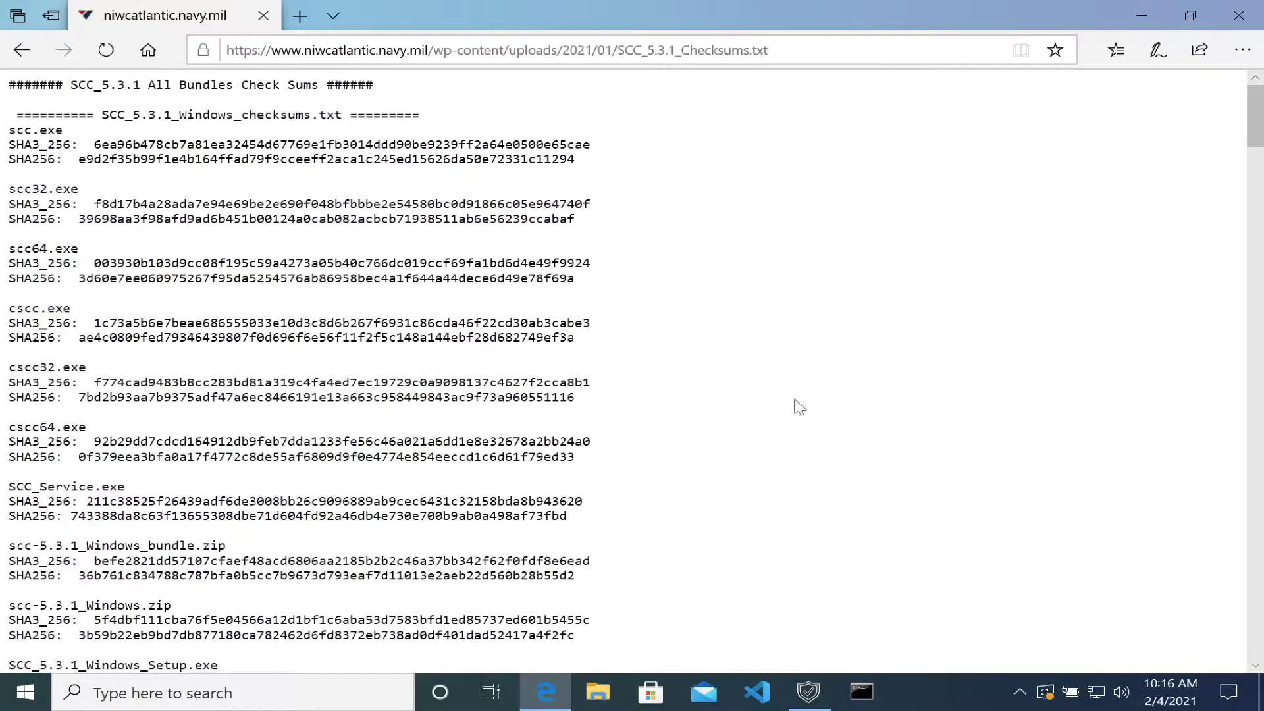
{"action": "scroll", "coordinate": [349, 436], "scroll_direction": "down", "scroll_amount": 3}
{"action": "left_click_drag", "start_coordinate": [596, 395], "coordinate": [2, 356]}
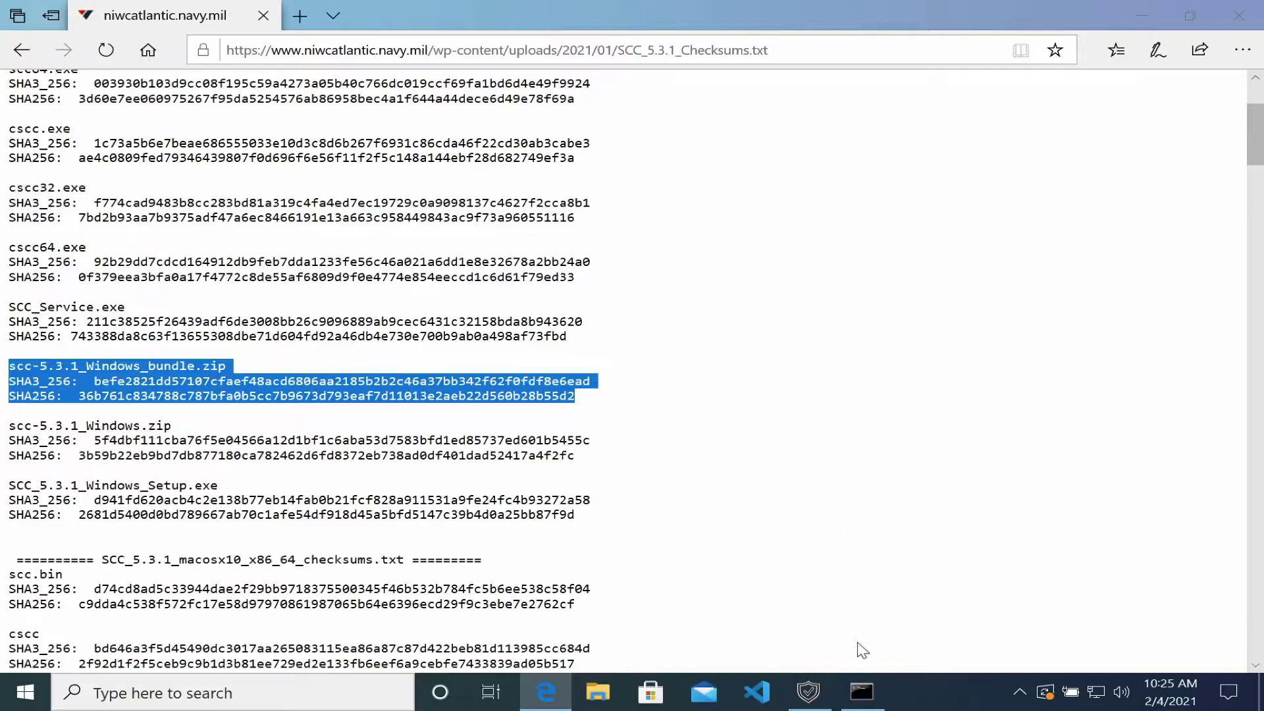
- Switch to Command Prompt and change the working directory to Desktop
{"action": "left_click", "coordinate": [864, 693]}
{"action": "left_click", "coordinate": [629, 379]}
{"action": "type", "text": "cd "}
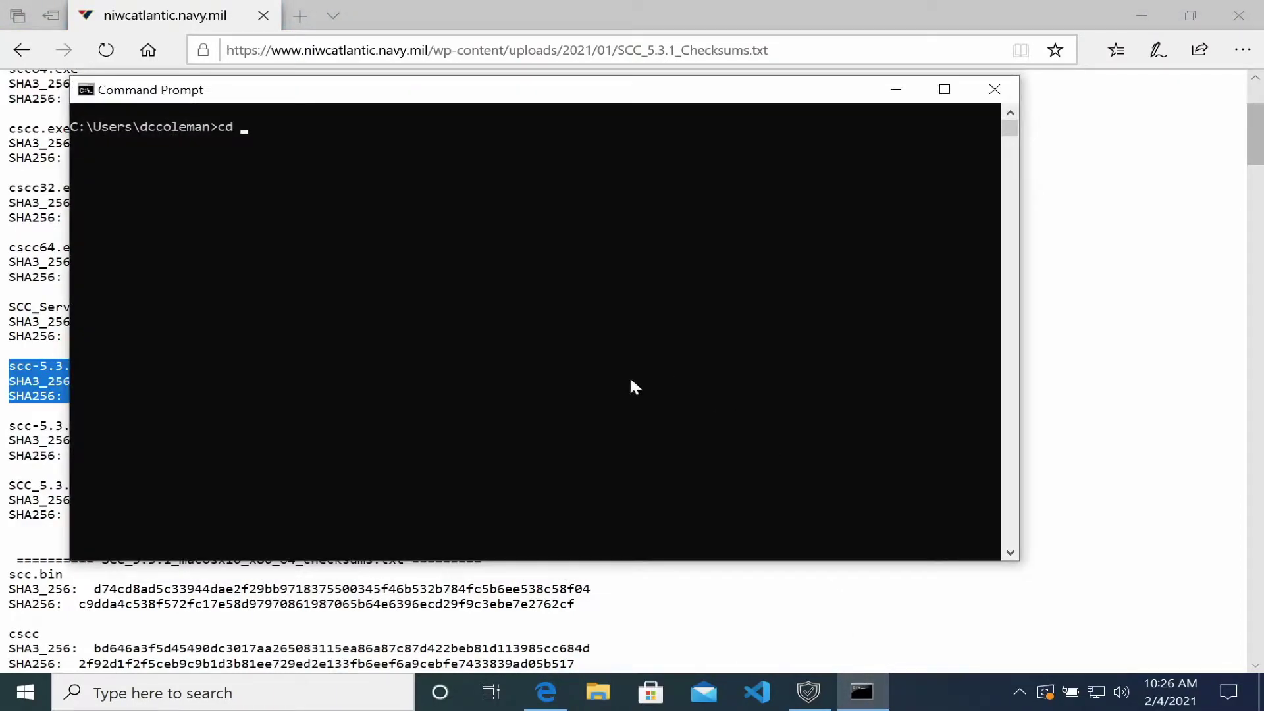
{"action": "type", "text": "Desktop"}
{"action": "key", "text": "Return"}
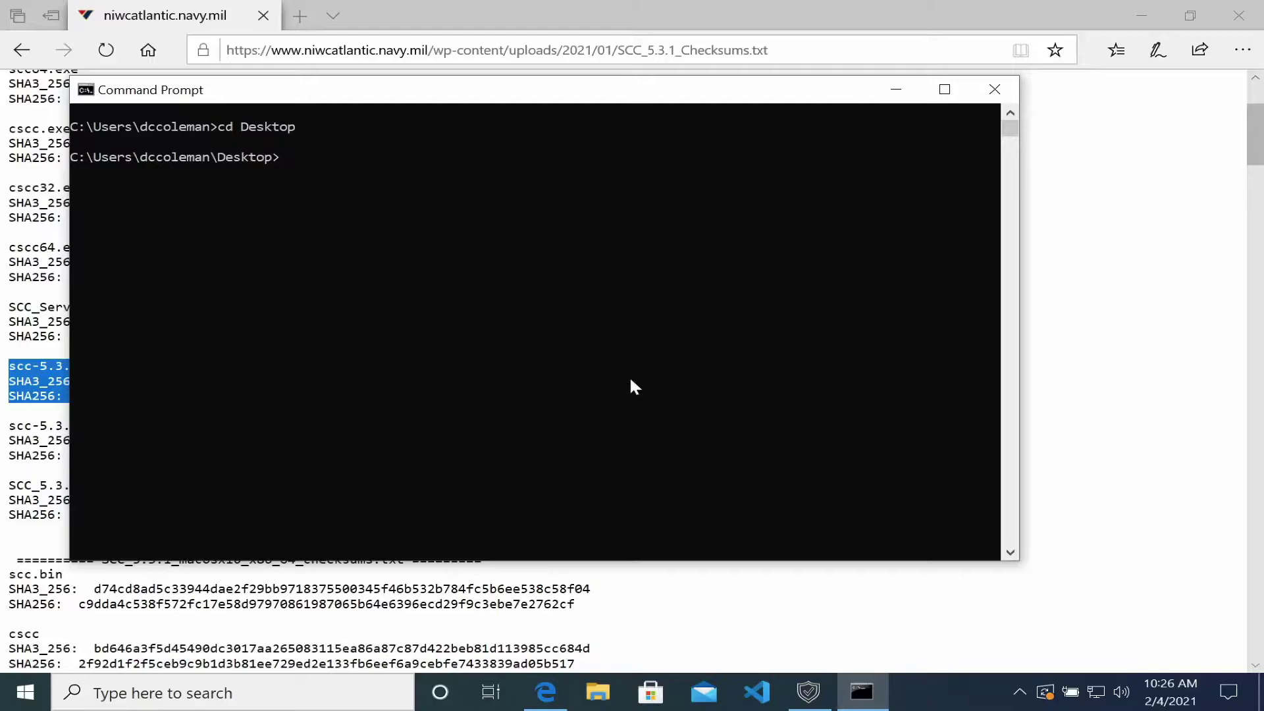
- Compute the SHA256 hash of scc-5.3.1_Windows_bundle.zip with certUtil -hashFile
{"action": "key", "text": "Up"}
{"action": "key", "text": "Up"}
{"action": "key", "text": "Down"}
{"action": "key", "text": "Up"}
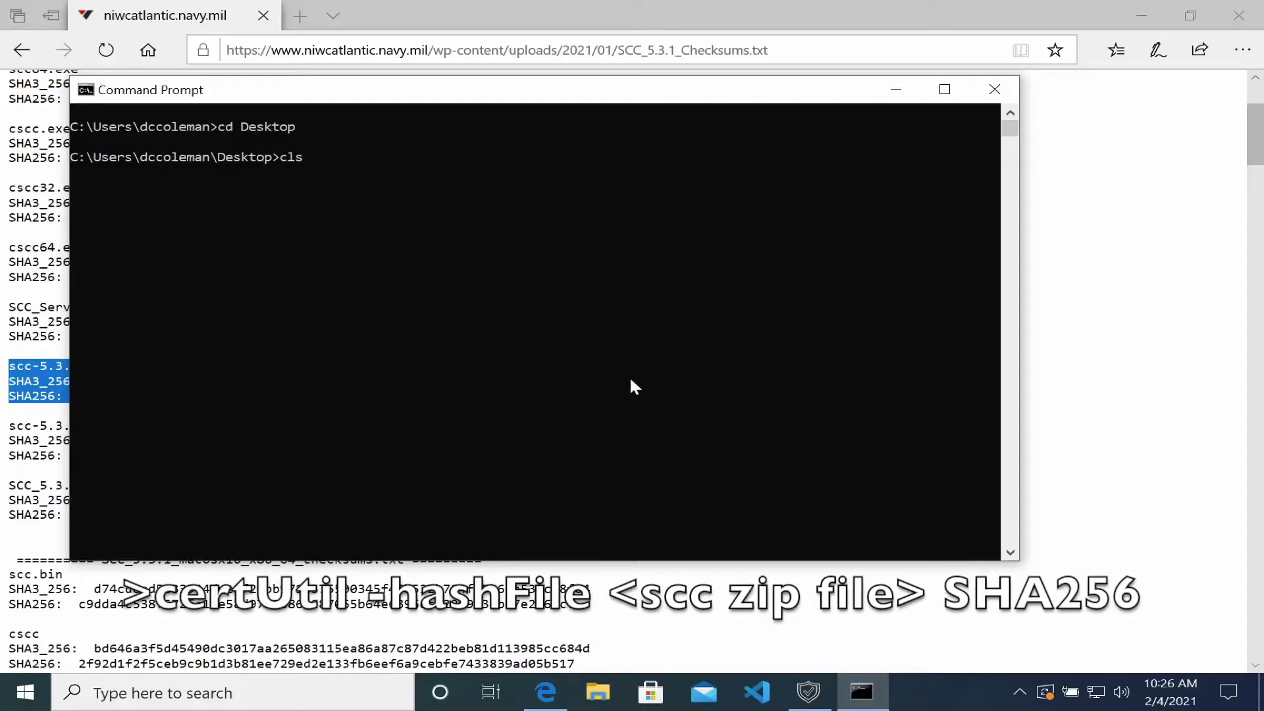
{"action": "key", "text": "Up"}
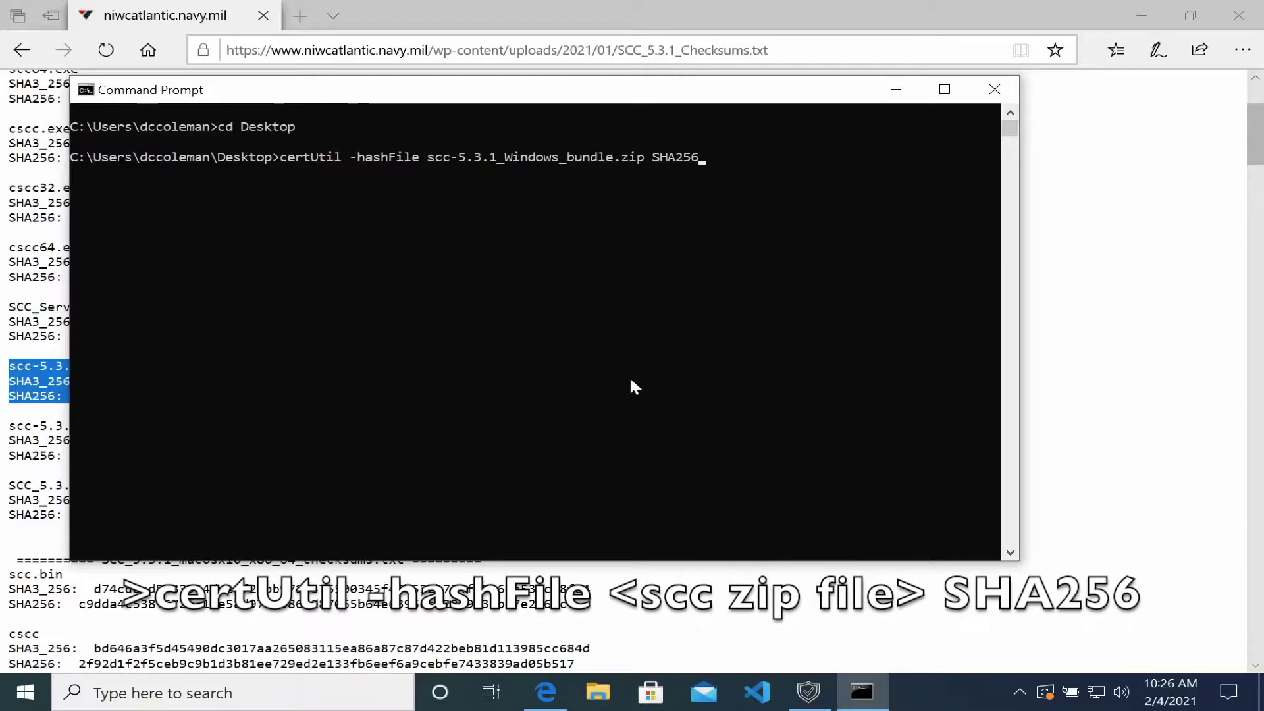
{"action": "key", "text": "Return"}
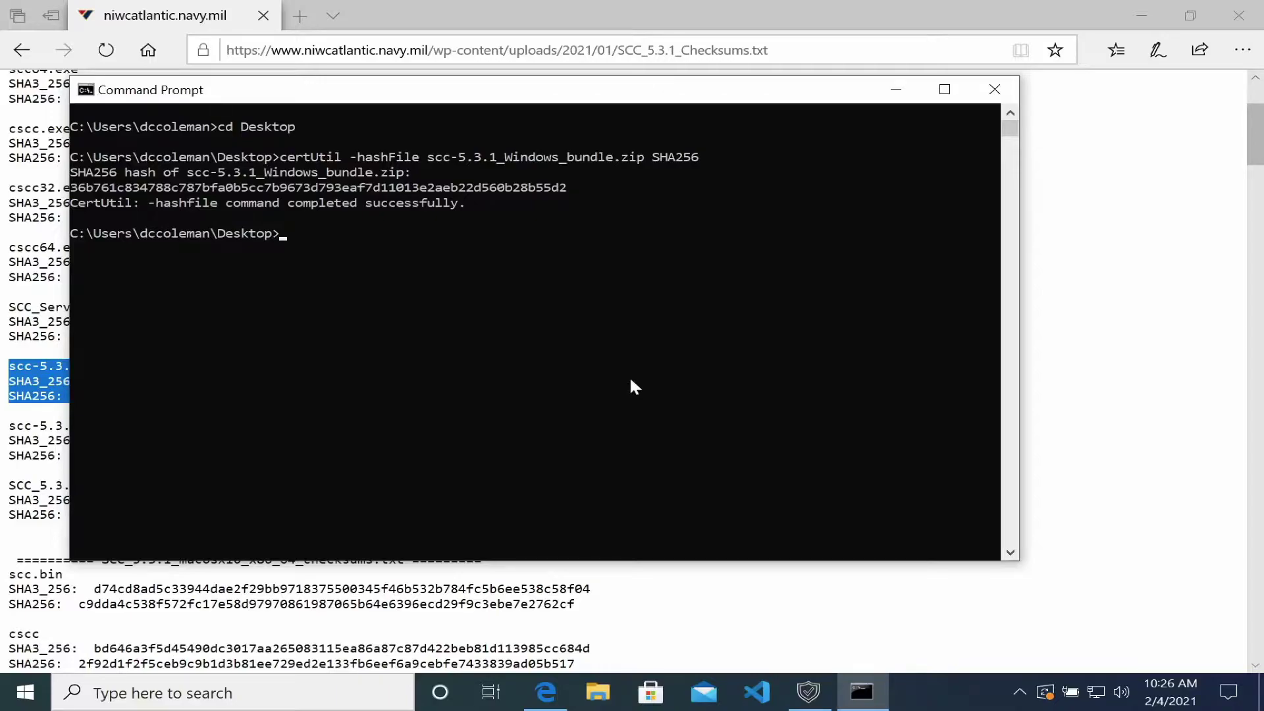
- Compare the published SHA256 value of scc-5.3.1_Windows_bundle.zip on the checksums page with the certUtil output in Command Prompt
{"action": "left_click", "coordinate": [40, 299]}
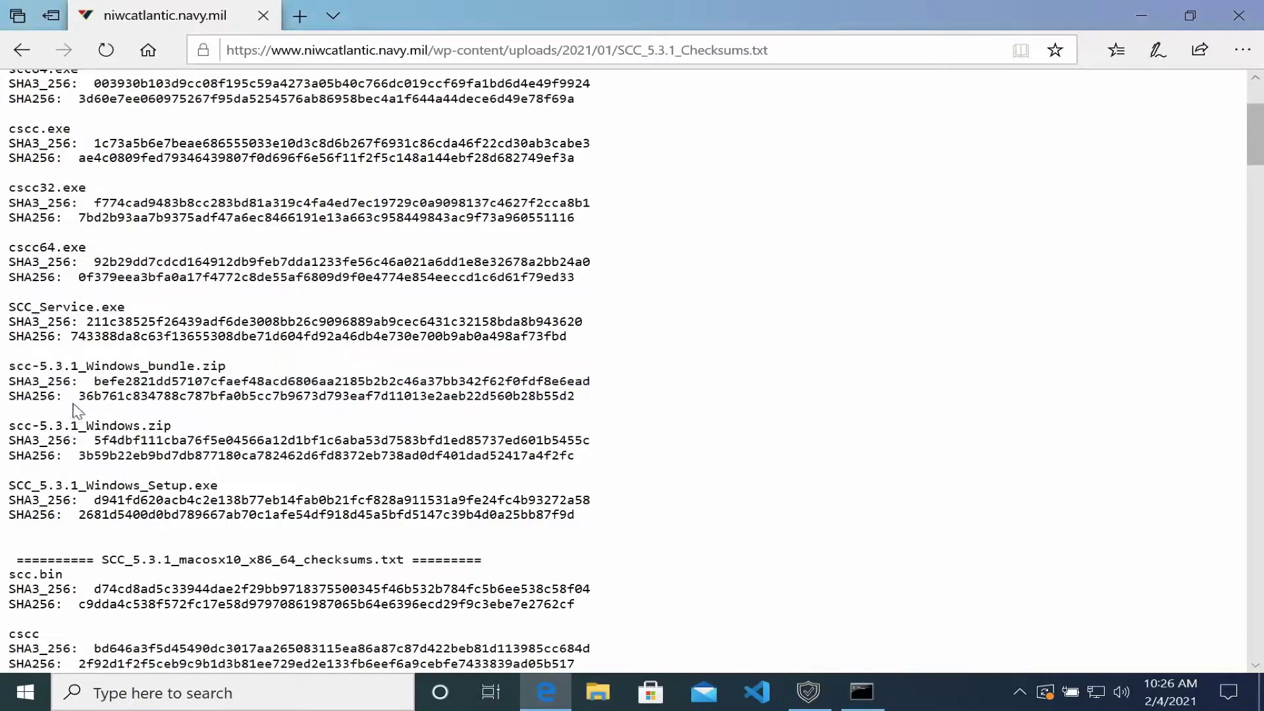
{"action": "left_click_drag", "start_coordinate": [80, 396], "coordinate": [615, 400]}
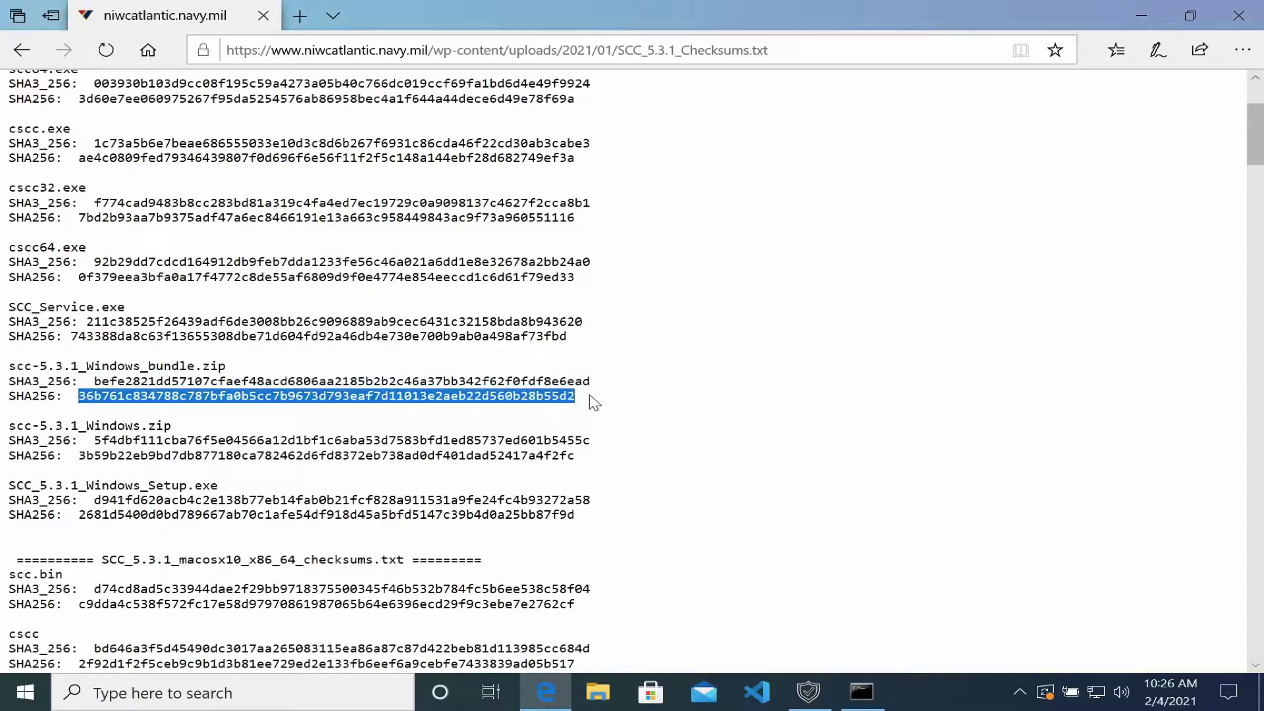
{"action": "left_click", "coordinate": [862, 691]}
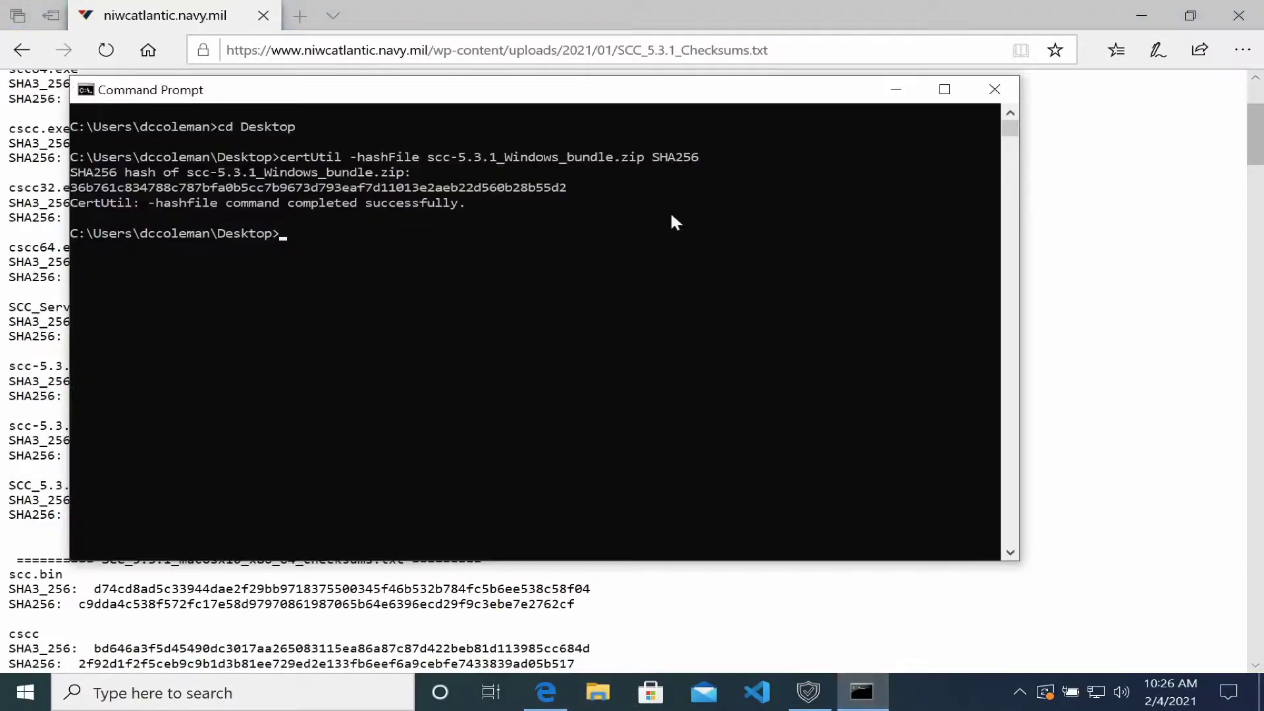
{"action": "left_click_drag", "start_coordinate": [561, 98], "coordinate": [663, 141]}
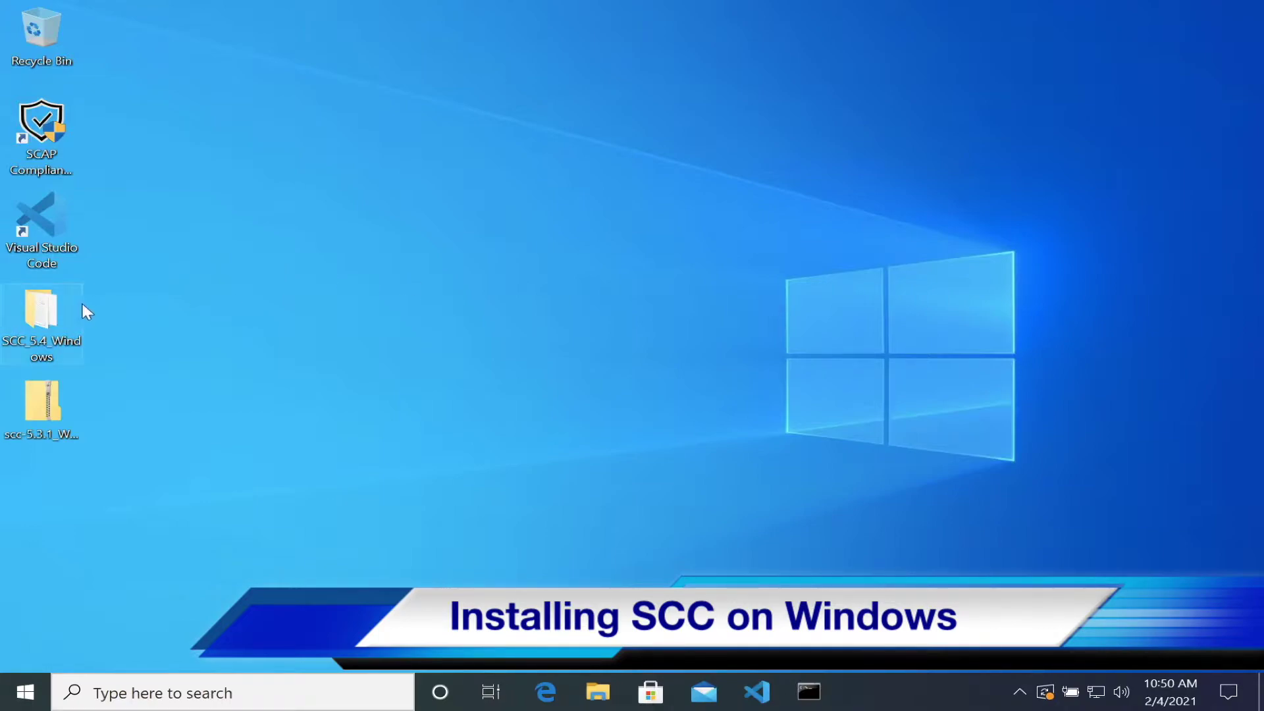
- Open SCC_5.4_UserManual from the SCC_5.4_Windows desktop folder, look through its table of contents, and close it
{"action": "double_click", "coordinate": [43, 319]}
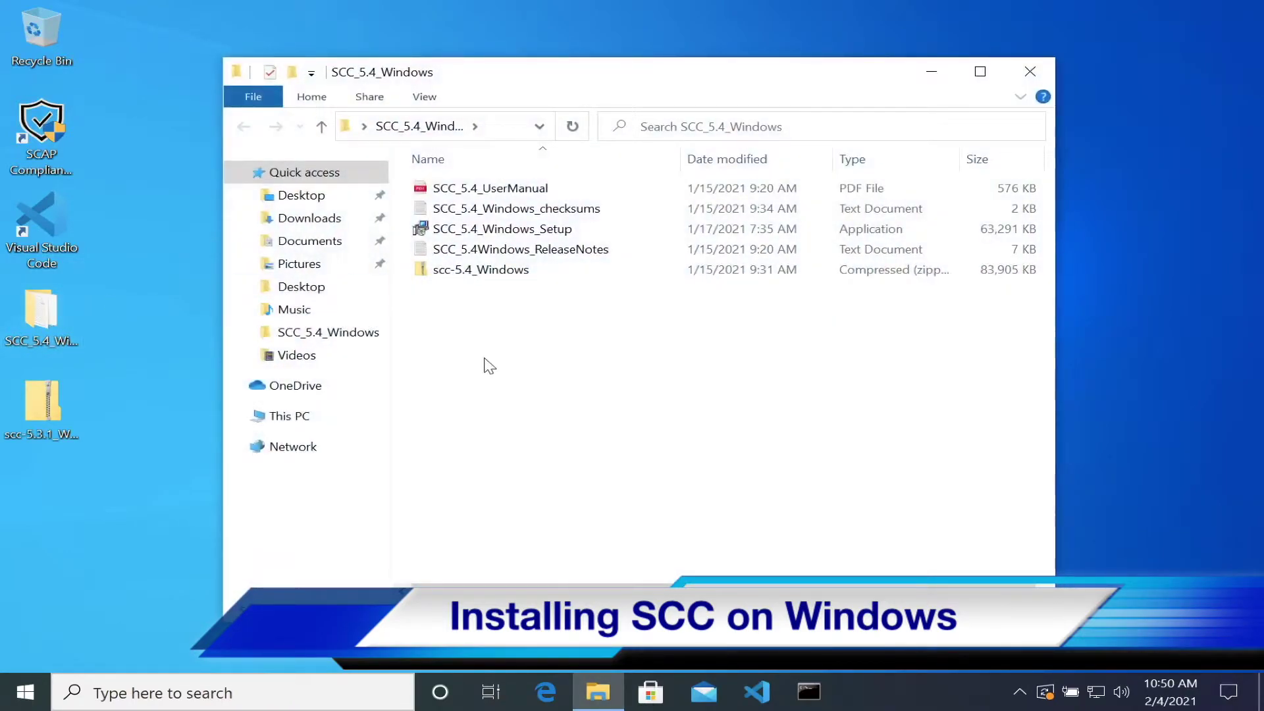
{"action": "left_click", "coordinate": [499, 193]}
{"action": "double_click", "coordinate": [500, 192]}
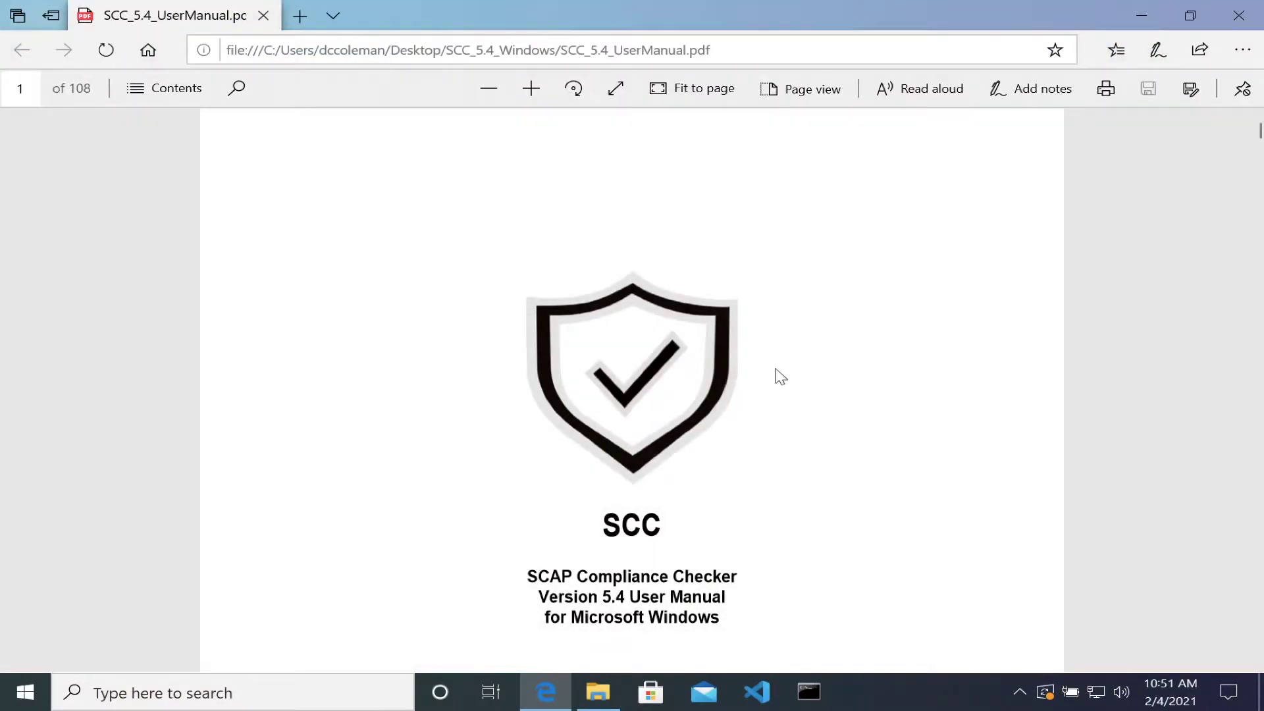
{"action": "scroll", "coordinate": [780, 377], "scroll_direction": "down", "scroll_amount": 10}
{"action": "scroll", "coordinate": [781, 377], "scroll_direction": "down", "scroll_amount": 5}
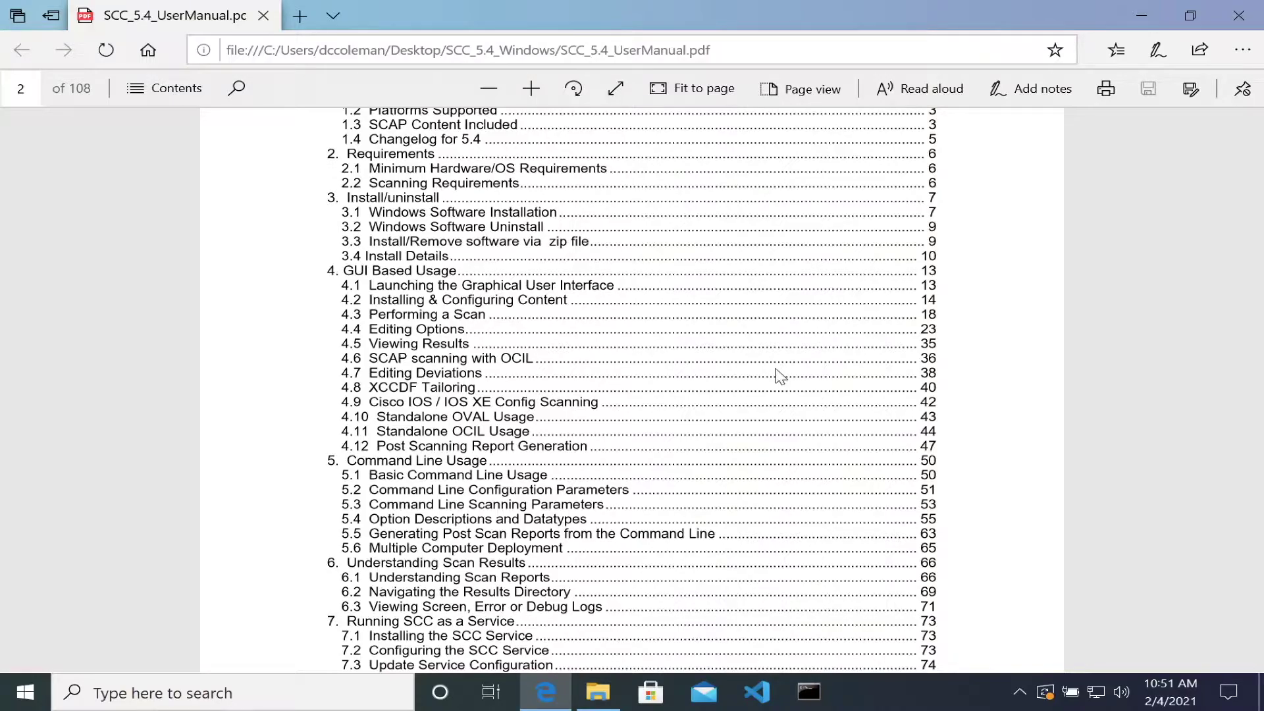
{"action": "scroll", "coordinate": [780, 377], "scroll_direction": "down", "scroll_amount": 10}
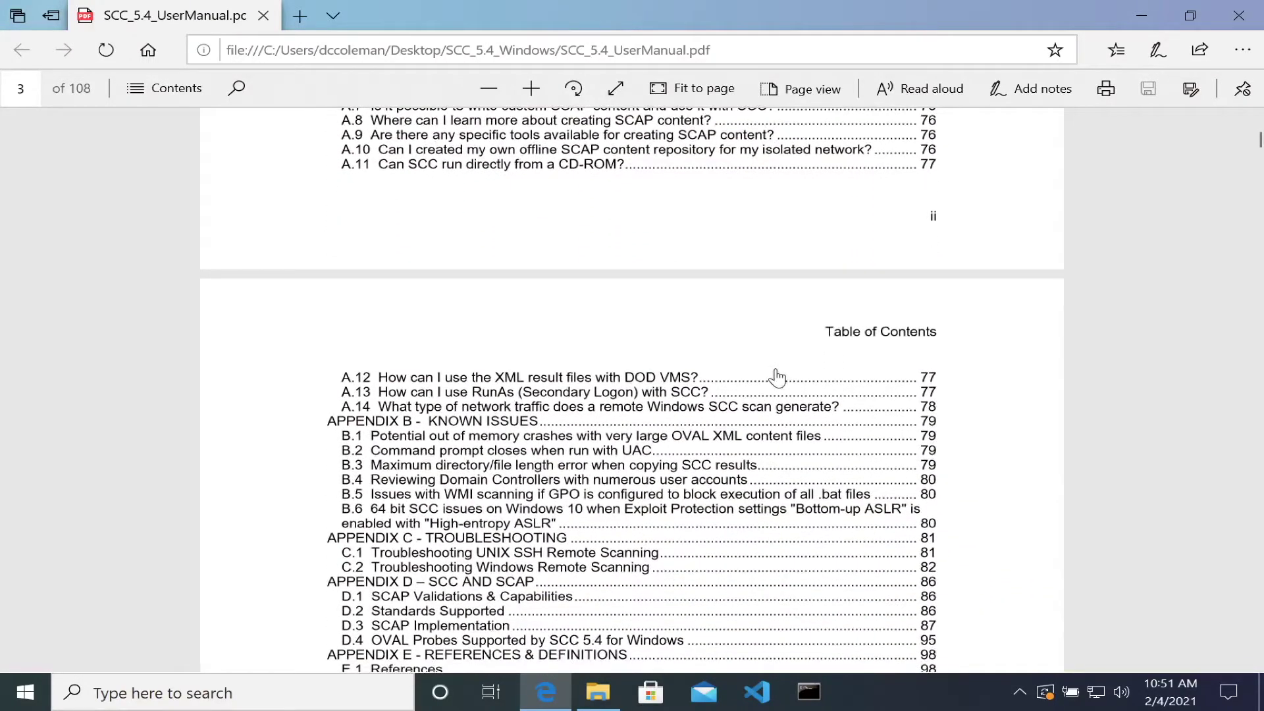
{"action": "left_click", "coordinate": [1239, 15]}
- View the SCC_5.4Windows_ReleaseNotes file, point out the scc-5.4_Windows zip archive, and close the folder window
{"action": "left_click", "coordinate": [541, 231]}
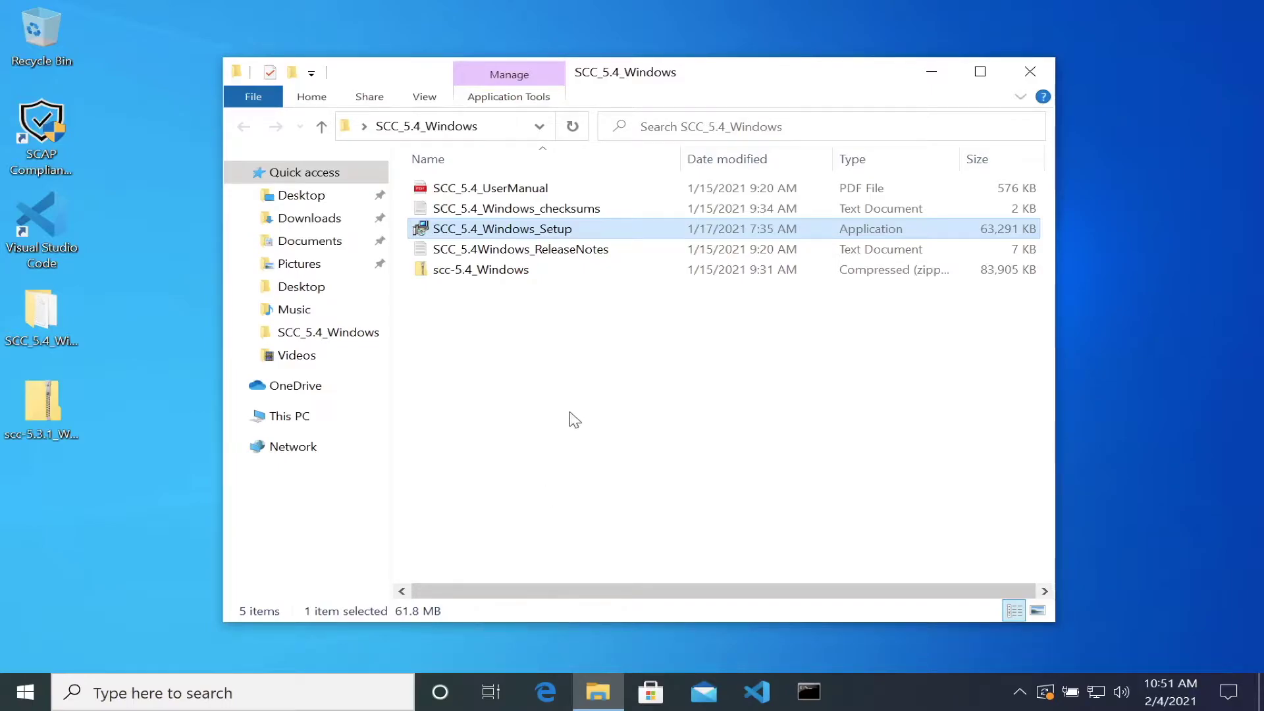
{"action": "double_click", "coordinate": [586, 250]}
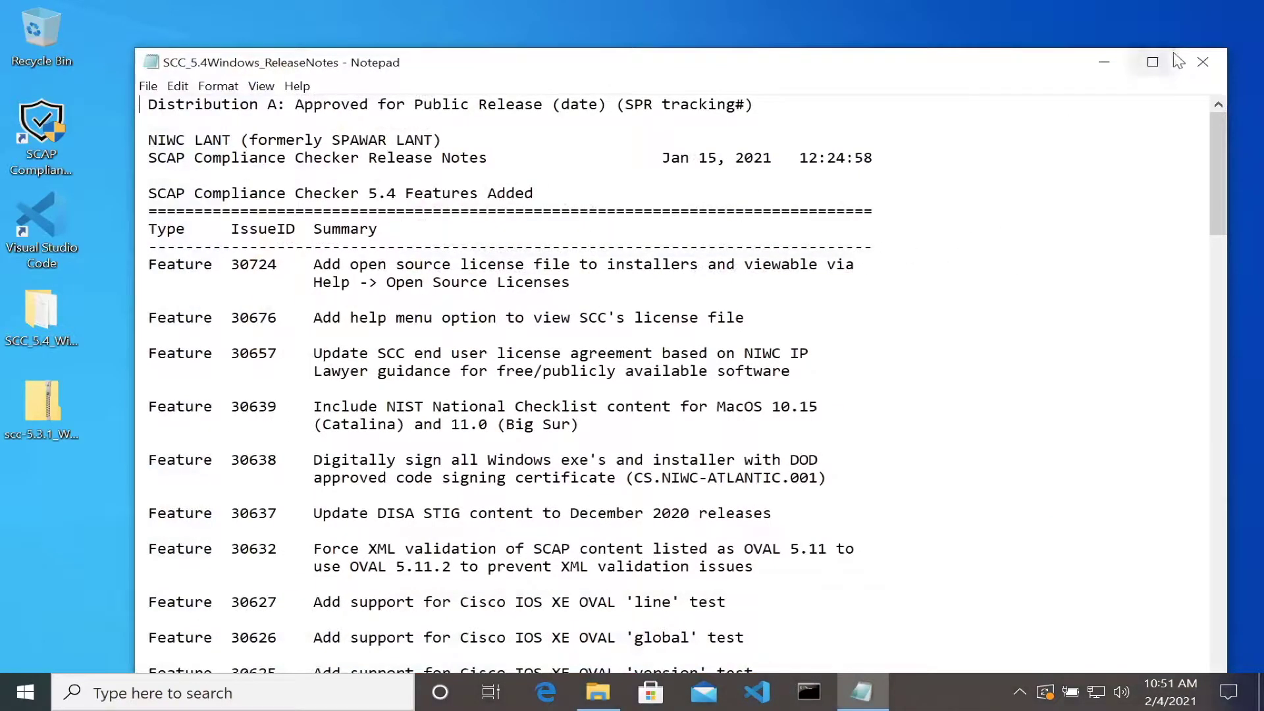
{"action": "left_click", "coordinate": [1202, 62]}
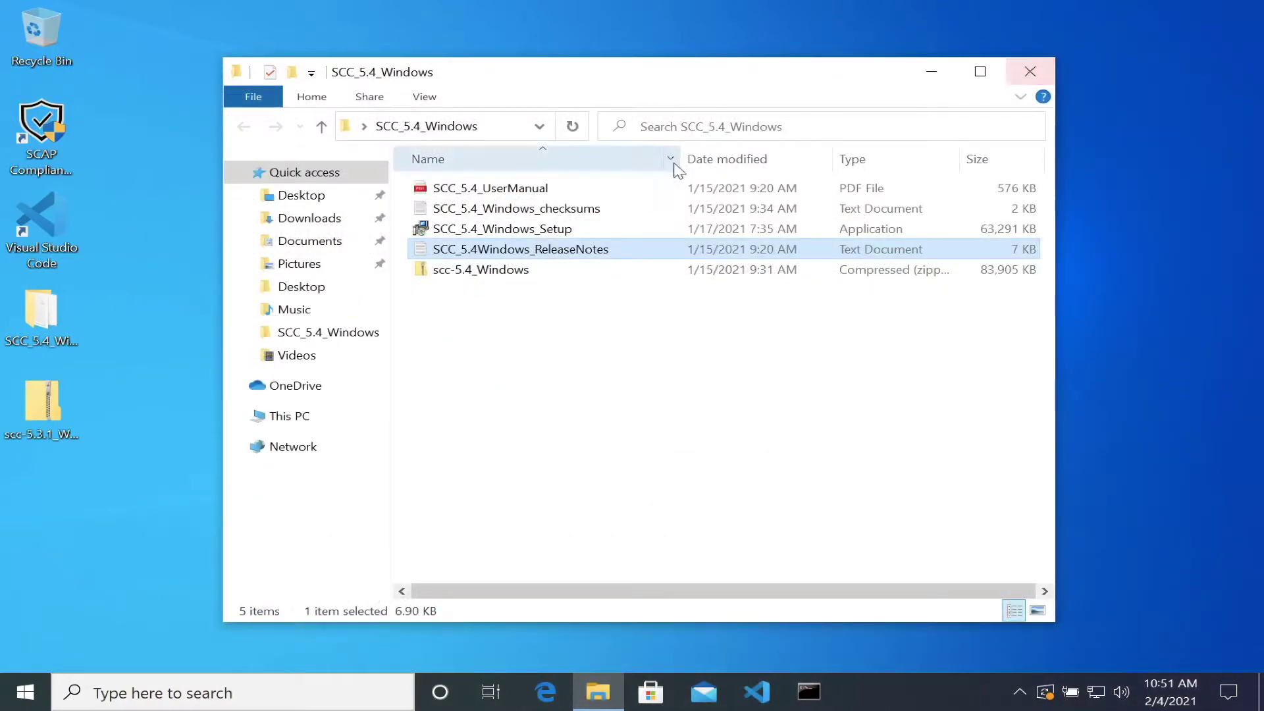
{"action": "left_click", "coordinate": [534, 278]}
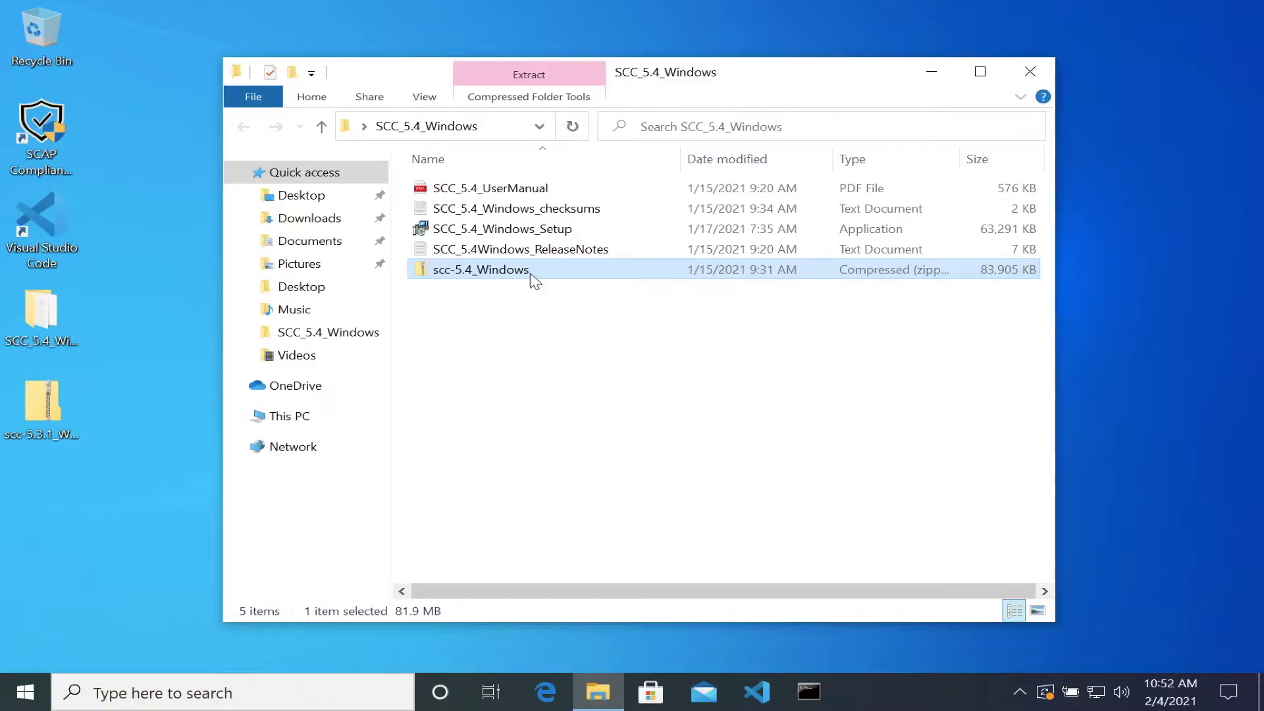
{"action": "left_click", "coordinate": [1044, 74]}
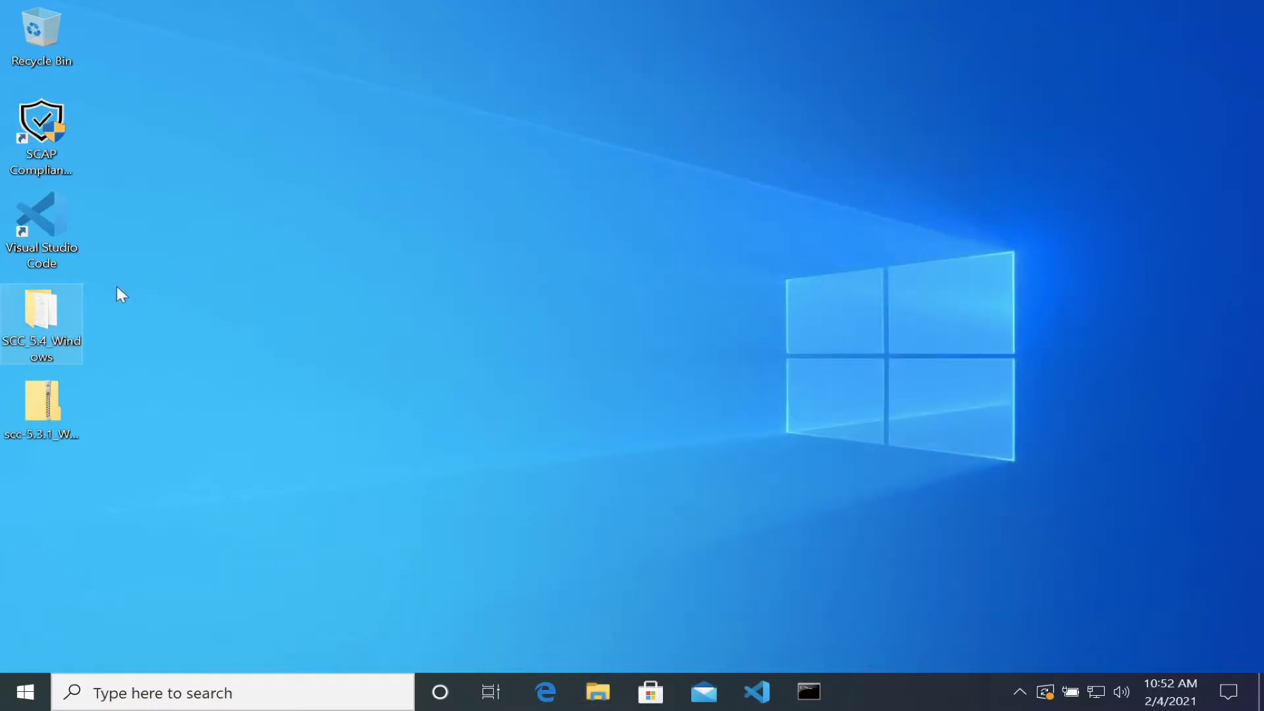
- Reopen the SCC_5.4_Windows folder from the desktop and launch the SCC_5.4_Windows_Setup installer
{"action": "double_click", "coordinate": [45, 318]}
{"action": "left_click", "coordinate": [502, 231]}
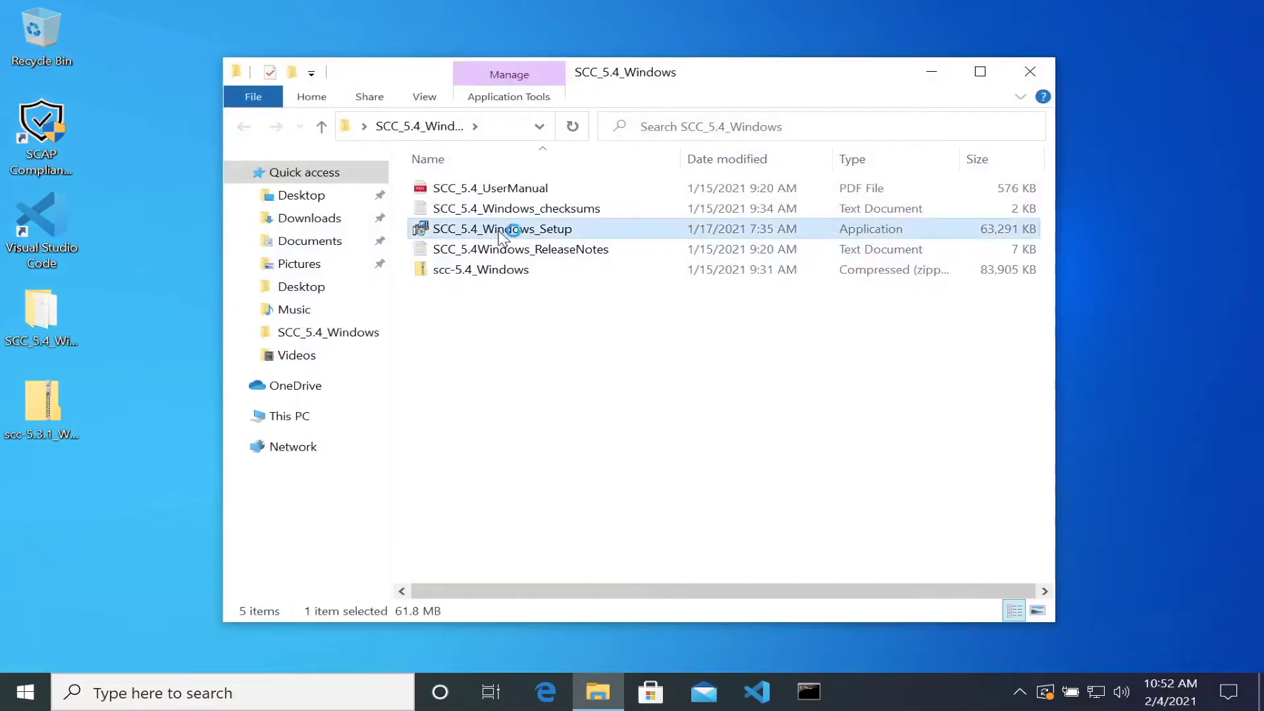
{"action": "double_click", "coordinate": [498, 232]}
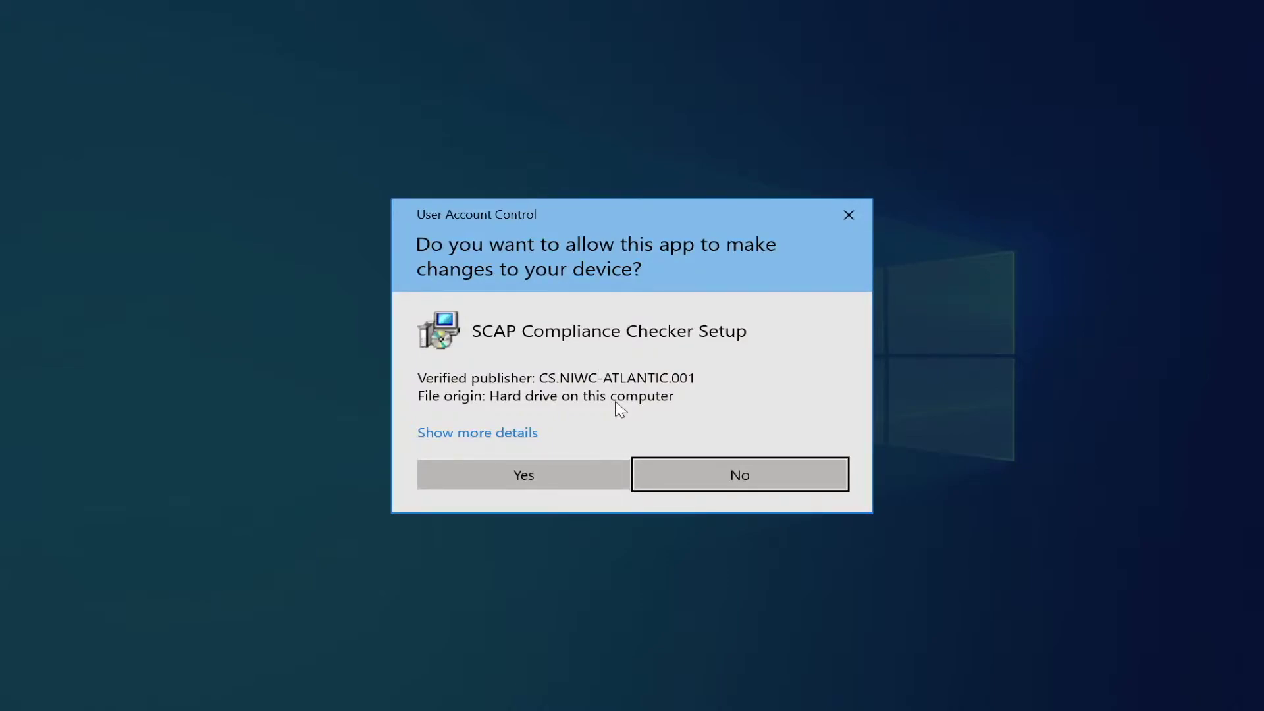
- Inspect the publisher's certificate from the User Account Control details, and allow SCAP Compliance Checker Setup to make changes
{"action": "left_click", "coordinate": [485, 440]}
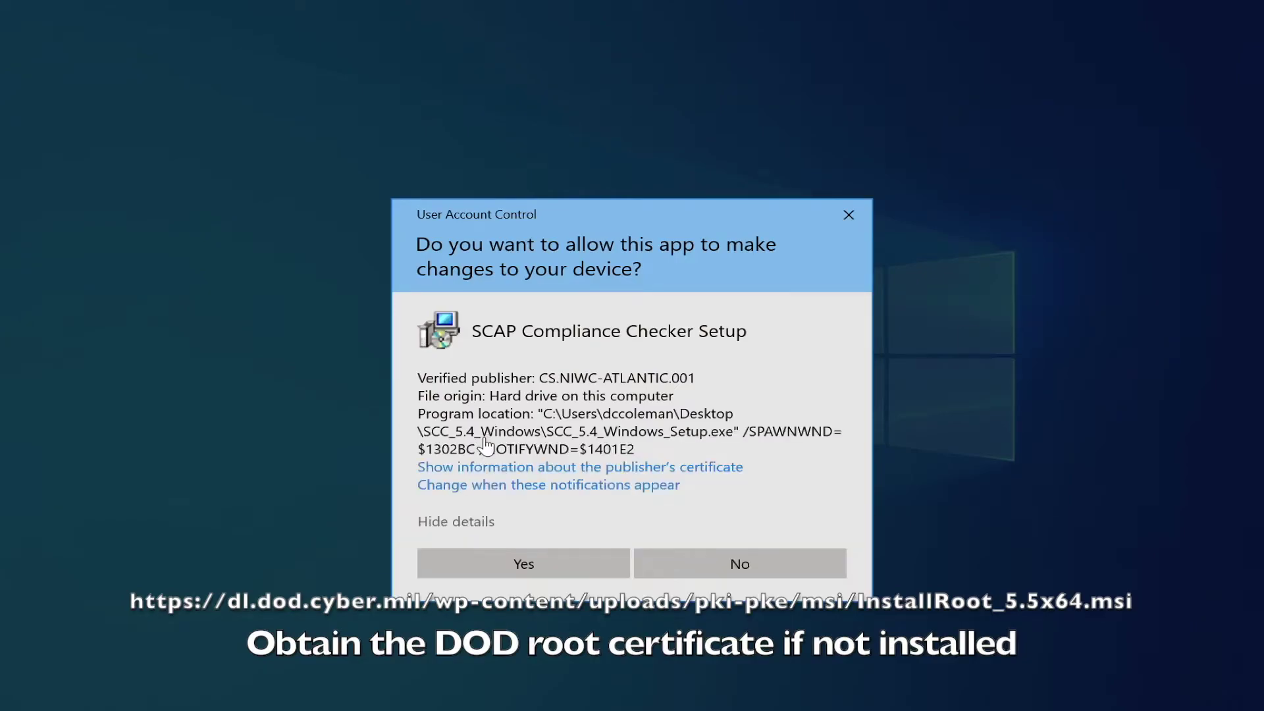
{"action": "left_click", "coordinate": [693, 468]}
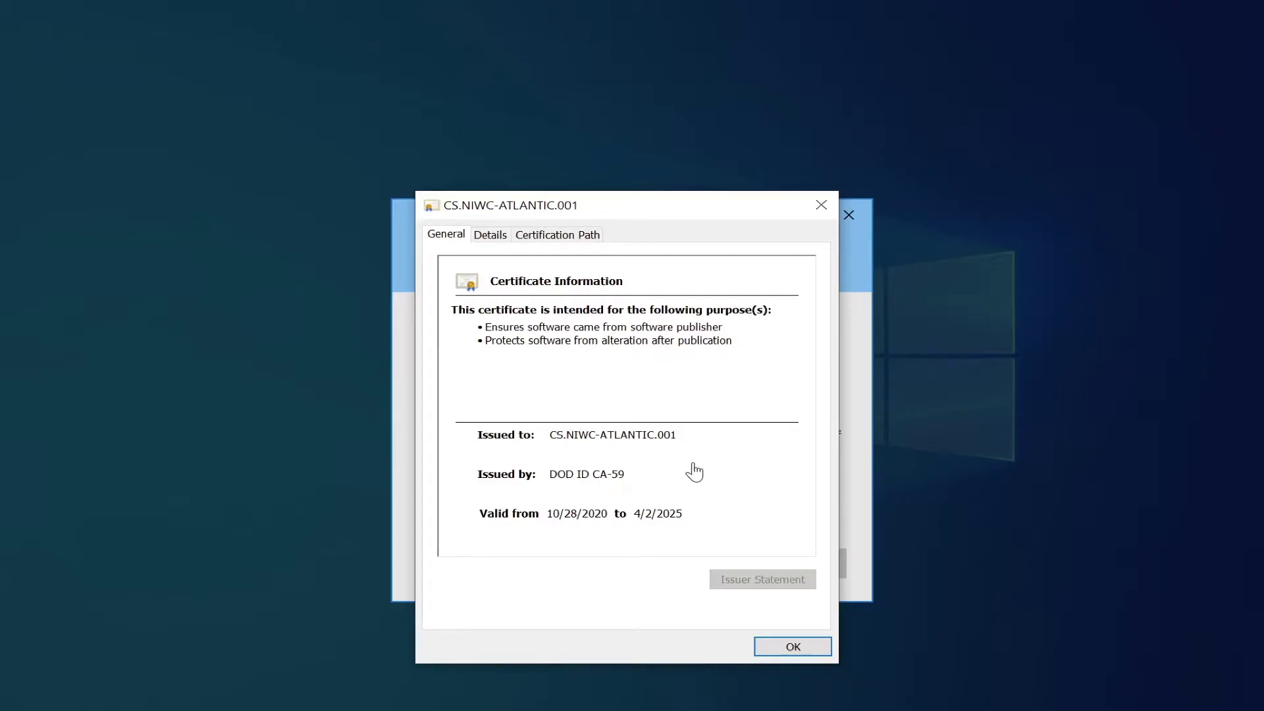
{"action": "left_click", "coordinate": [796, 650]}
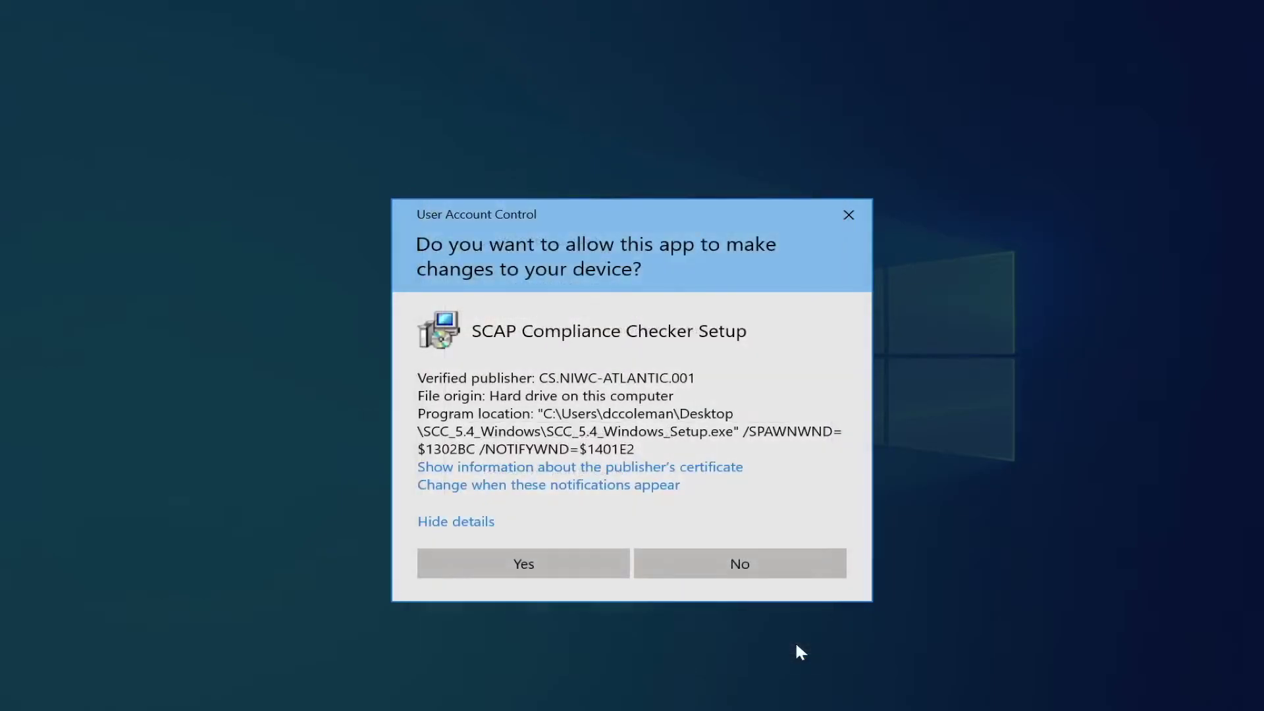
{"action": "left_click", "coordinate": [570, 563]}
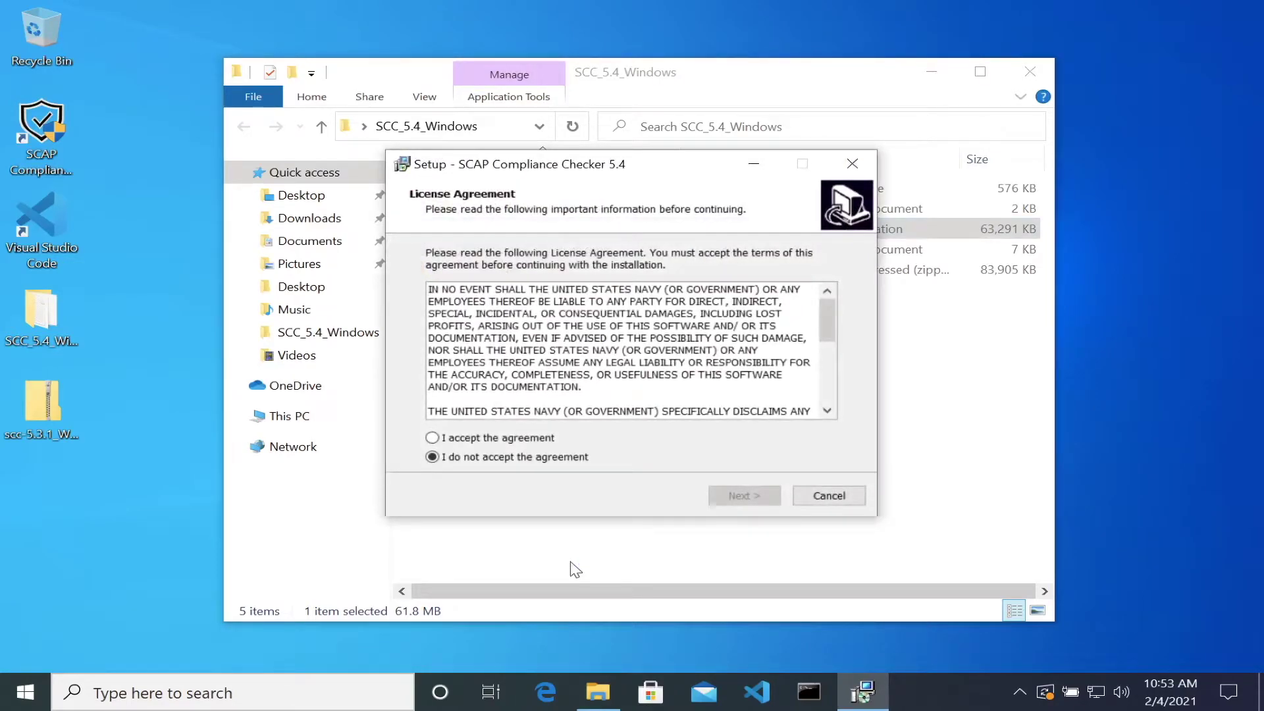
- Accept the license agreement and keep the default destination folder, the standard installation with DISA STIG SCAP Content, and the desktop shortcut
{"action": "left_click", "coordinate": [521, 437]}
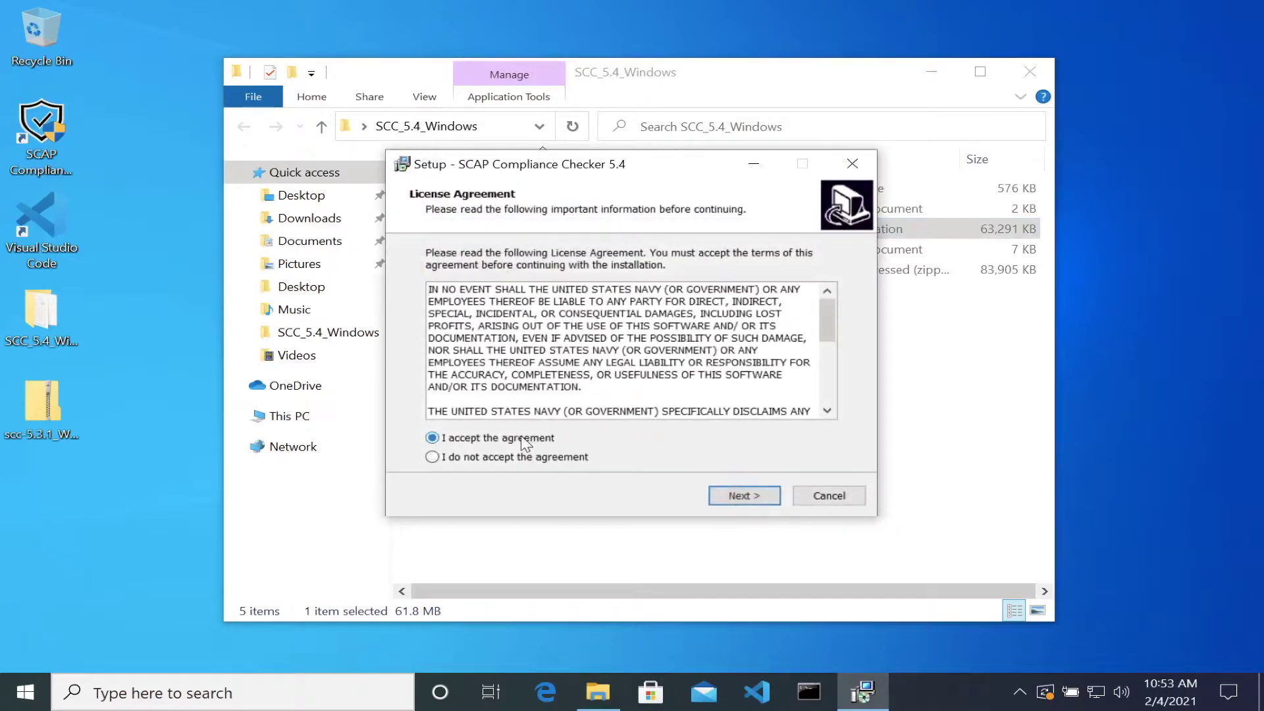
{"action": "left_click", "coordinate": [744, 496]}
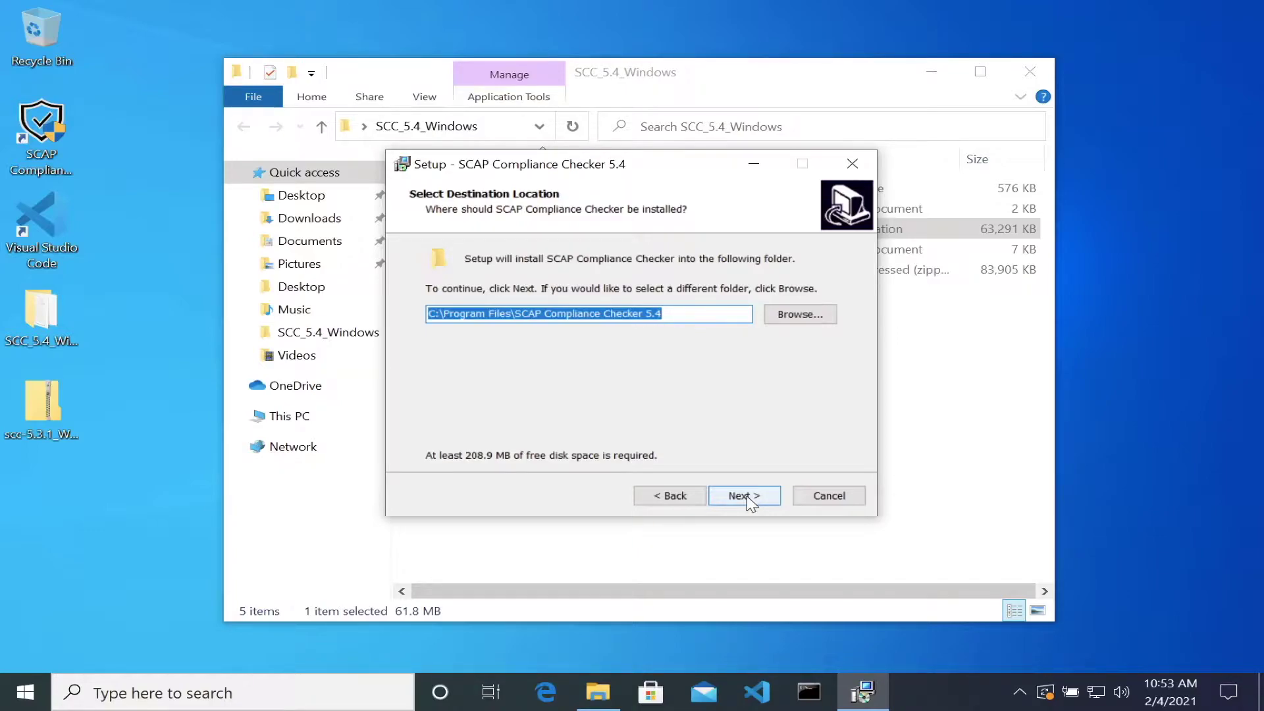
{"action": "left_click", "coordinate": [749, 499]}
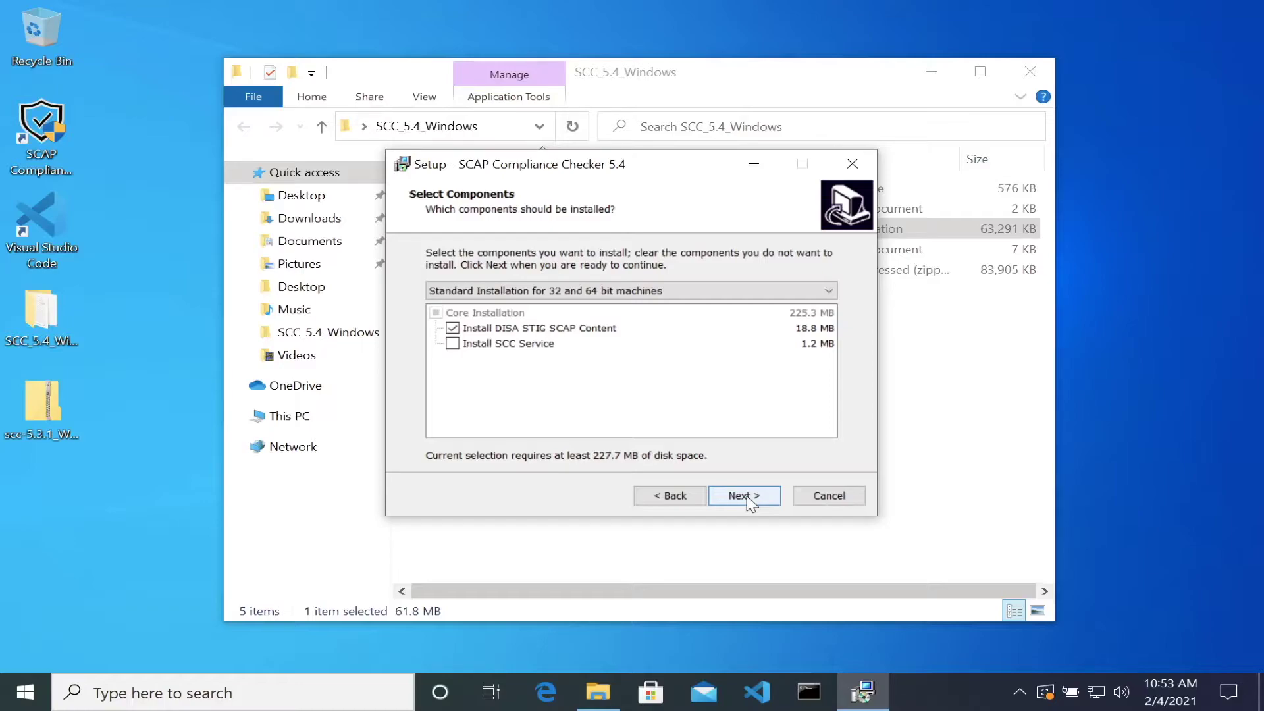
{"action": "left_click", "coordinate": [750, 503]}
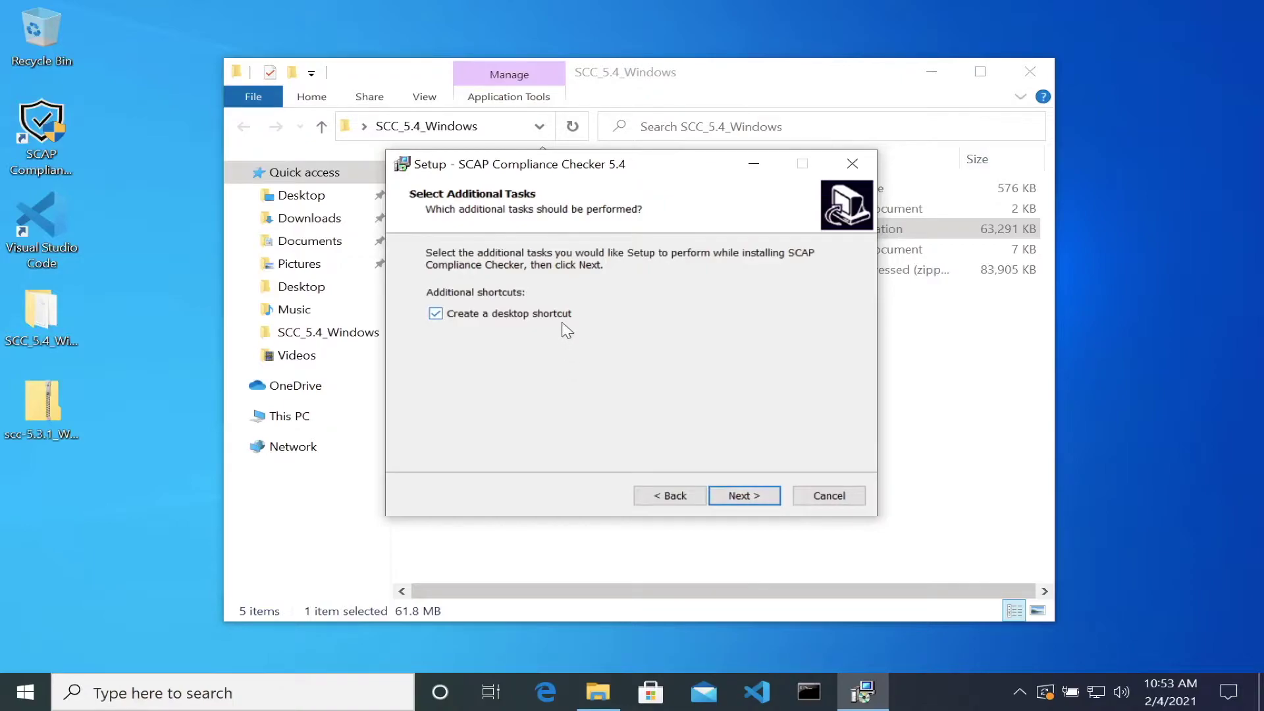
{"action": "left_click", "coordinate": [744, 495]}
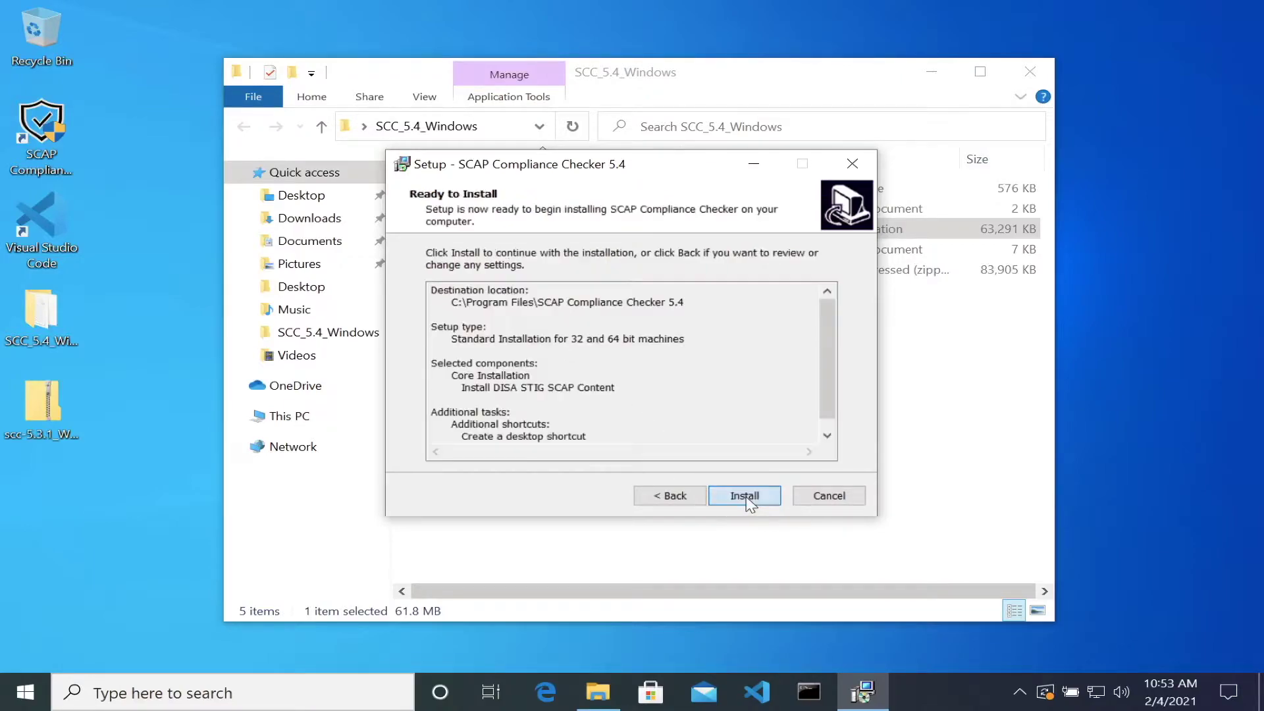
- Install SCAP Compliance Checker 5.4, overwriting the existing options.xml file, and finish the setup wizard
{"action": "left_click", "coordinate": [744, 496]}
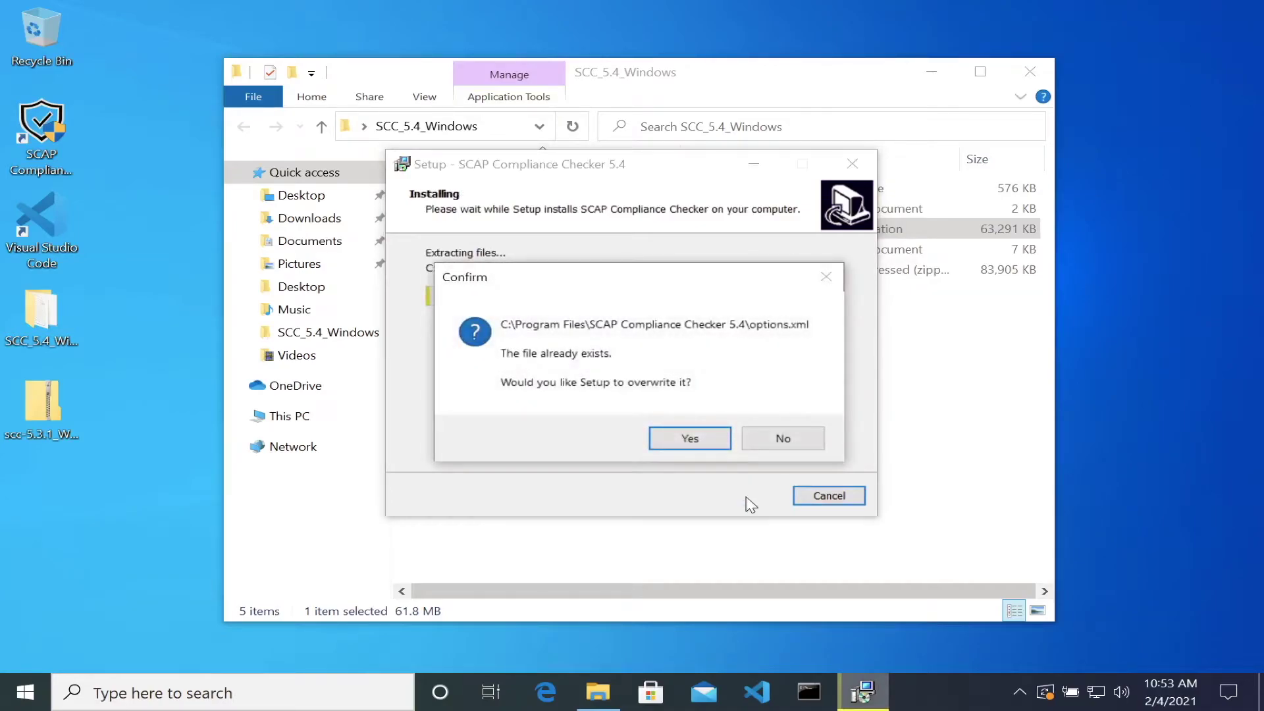
{"action": "left_click", "coordinate": [707, 438]}
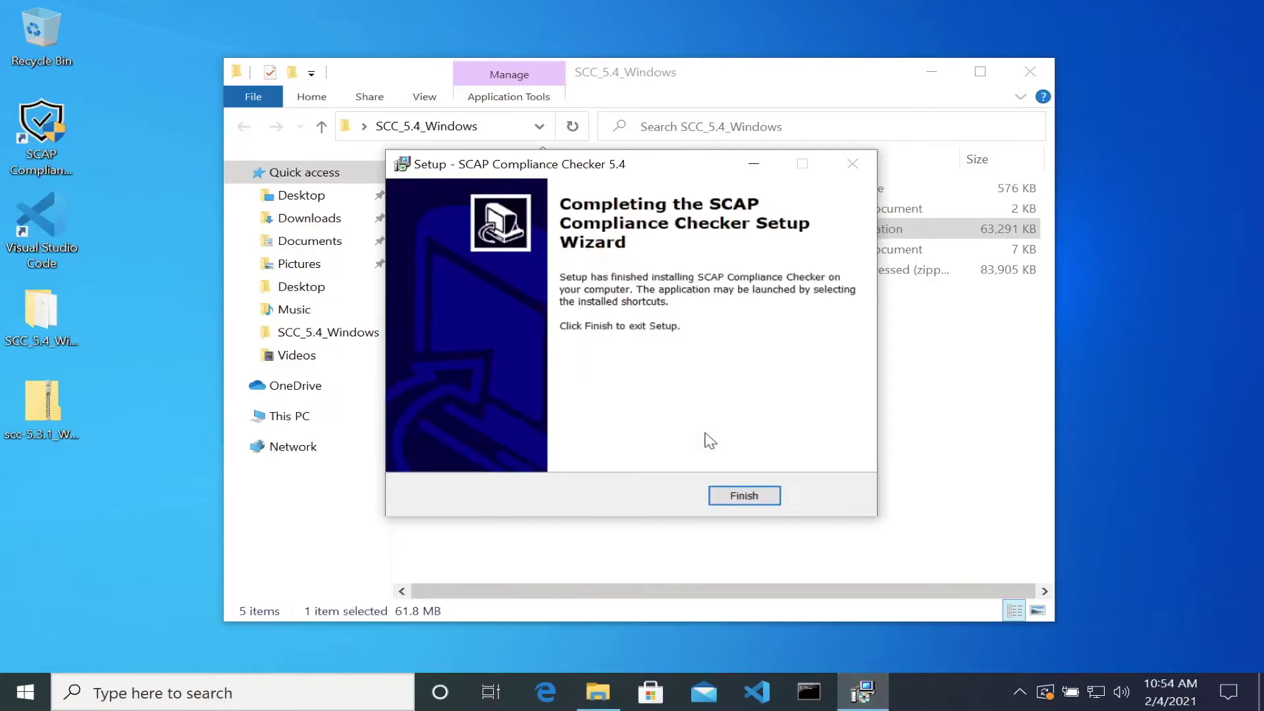
{"action": "left_click", "coordinate": [744, 498]}
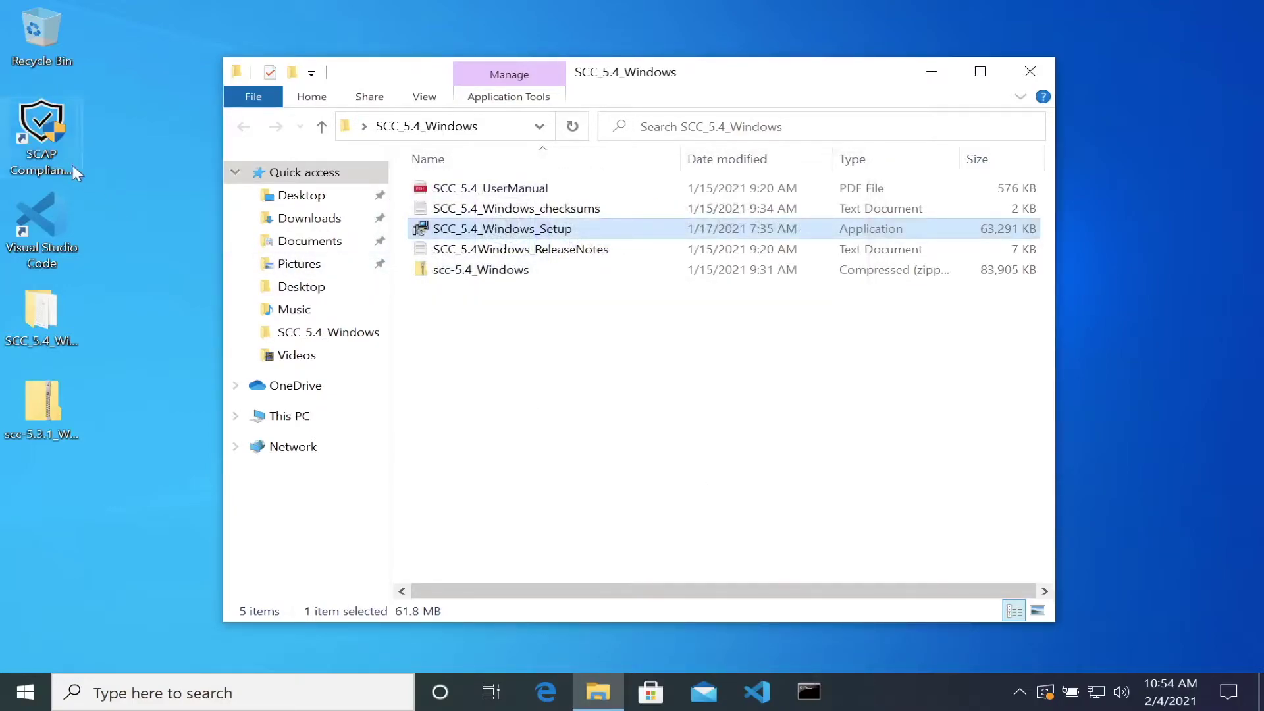
- Launch the newly installed SCAP Compliance Checker (SCC) 5.4 and allow it to make changes to the device
{"action": "left_click", "coordinate": [54, 132]}
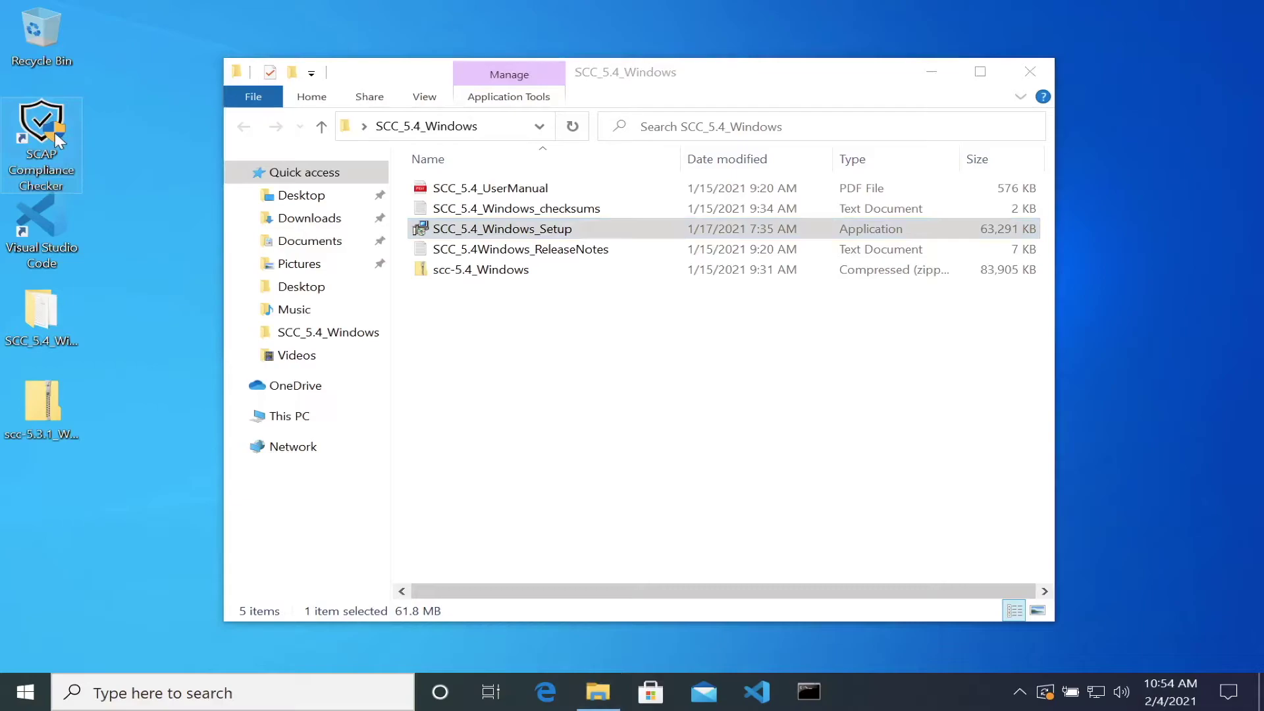
{"action": "left_click", "coordinate": [25, 691]}
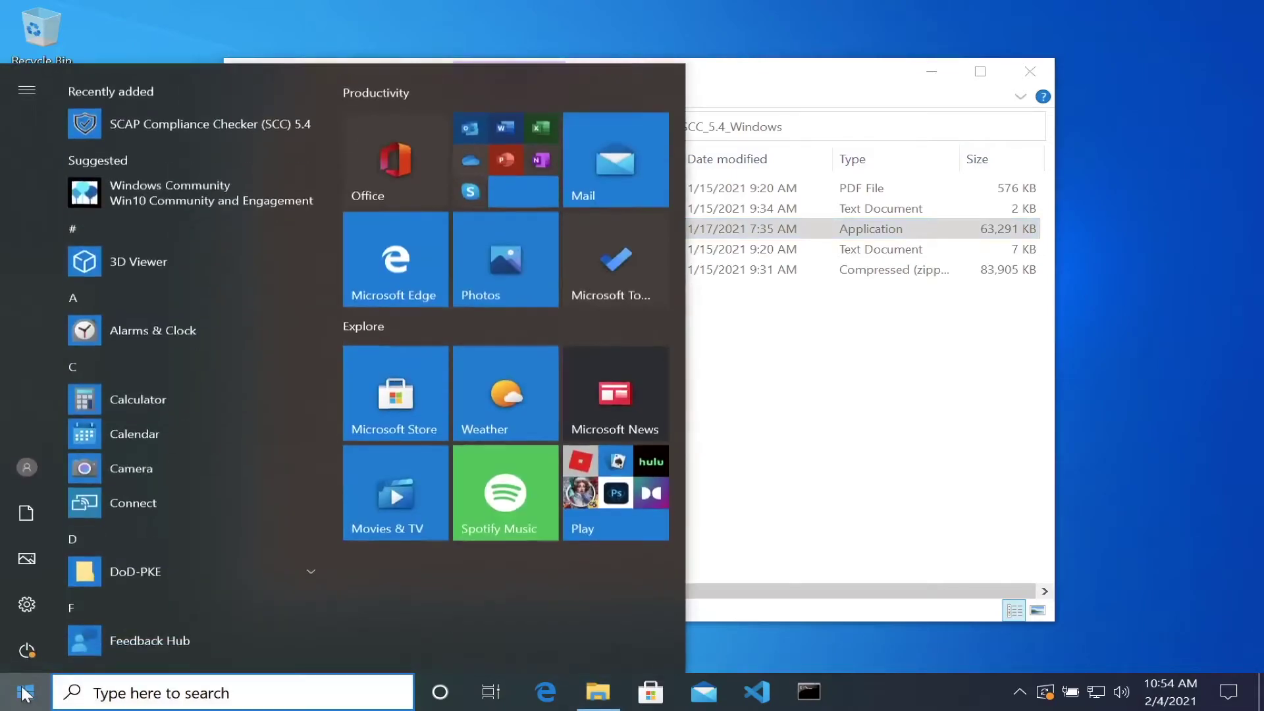
{"action": "left_click", "coordinate": [219, 123]}
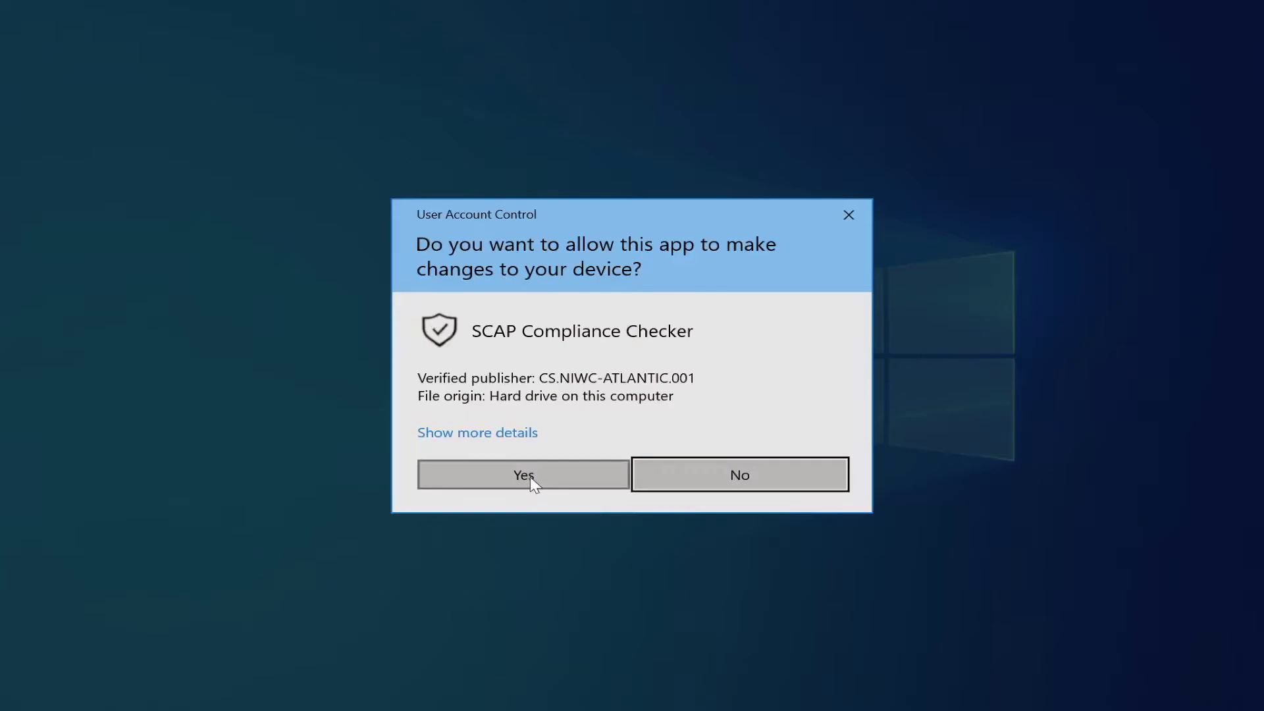
{"action": "left_click", "coordinate": [531, 477]}
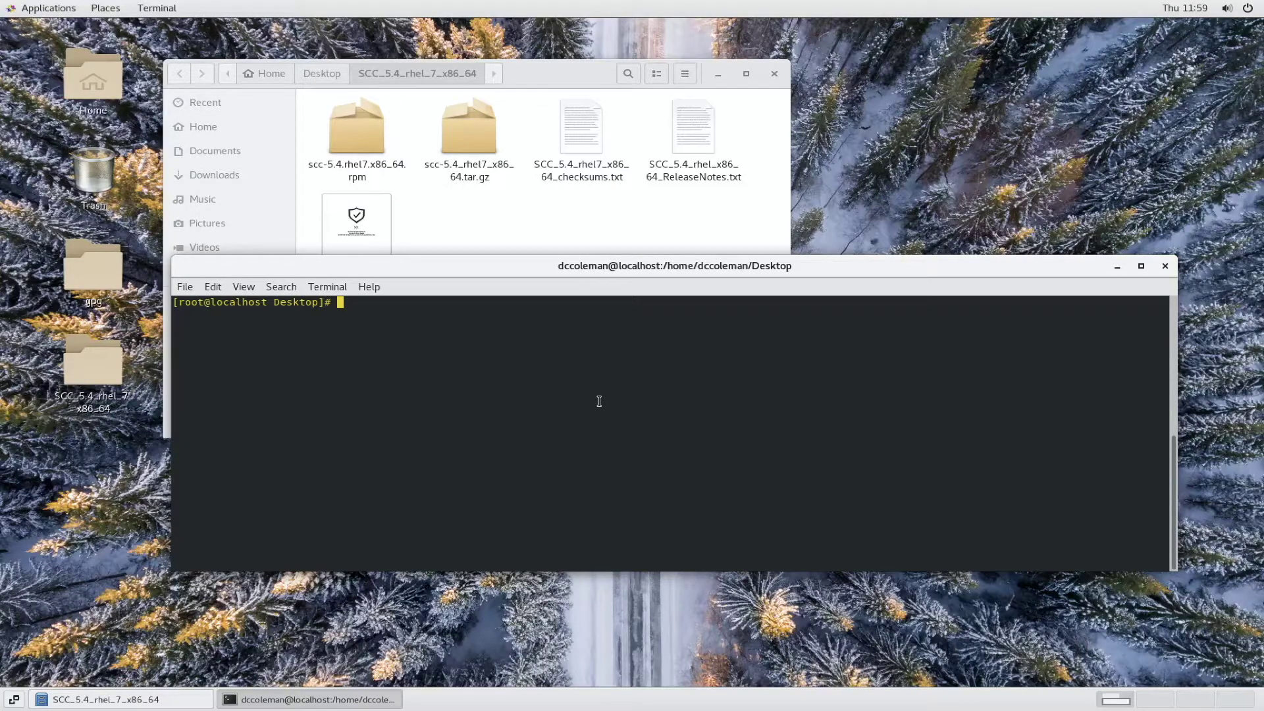
- In the RHEL terminal, list the Desktop directory's contents and import the GPG key gpg/RPM-GPG-KEY-scc-5.4.asc with rpm --import
{"action": "type", "text": "clear"}
{"action": "key", "text": "BackSpace"}
{"action": "key", "text": "BackSpace"}
{"action": "key", "text": "BackSpace"}
{"action": "key", "text": "BackSpace"}
{"action": "key", "text": "BackSpace"}
{"action": "type", "text": "ll"}
{"action": "key", "text": "Return"}
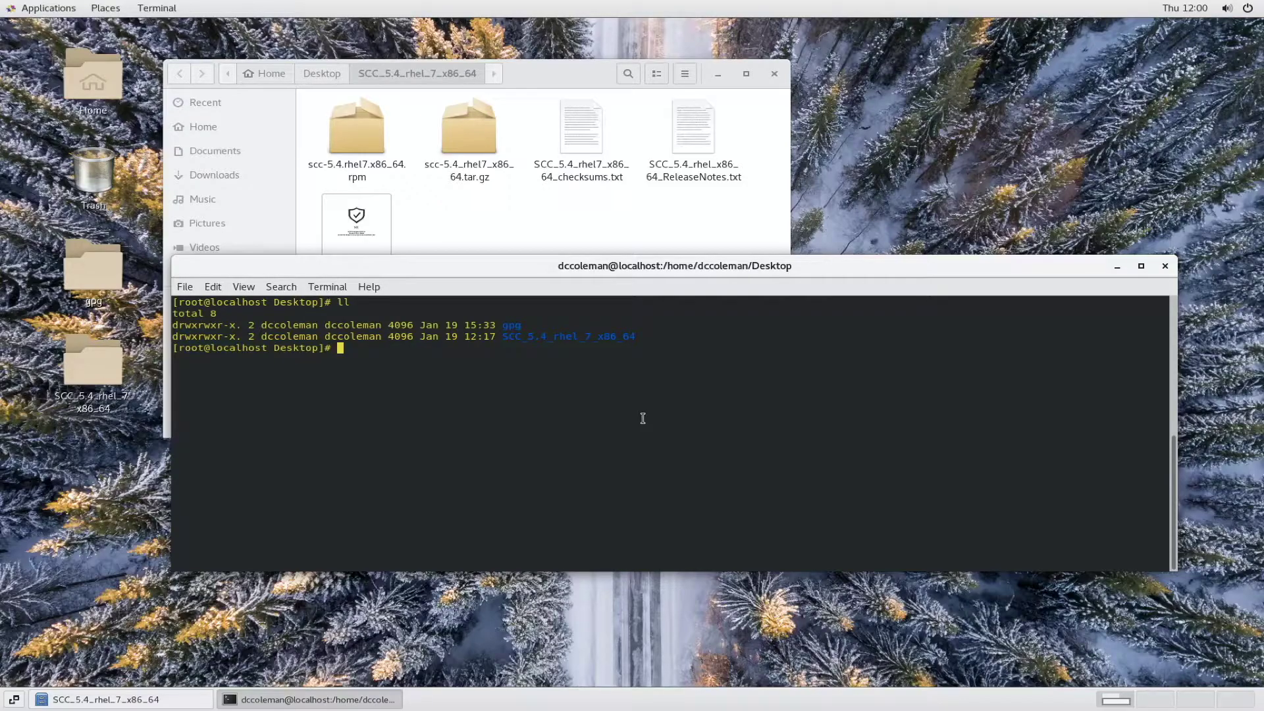
{"action": "type", "text": "rpm --import gpg/RPM-GPG-KEY-scc-5.4.asc"}
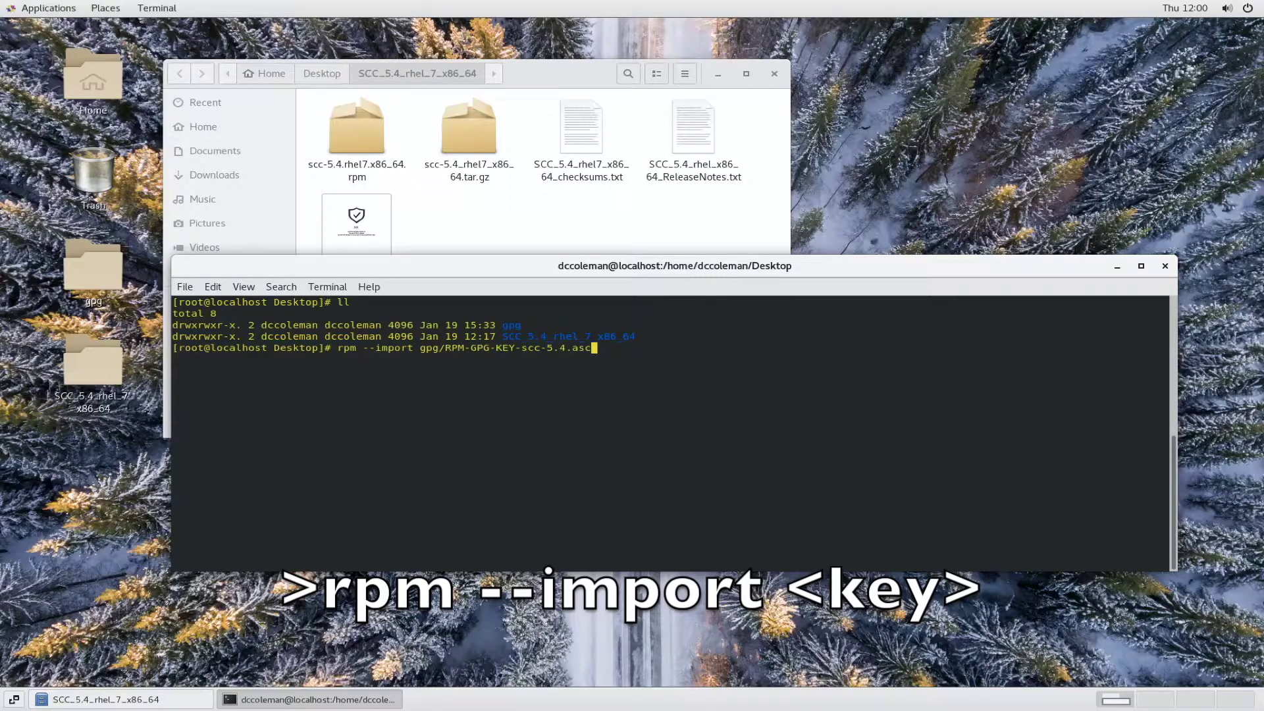
{"action": "key", "text": "Return"}
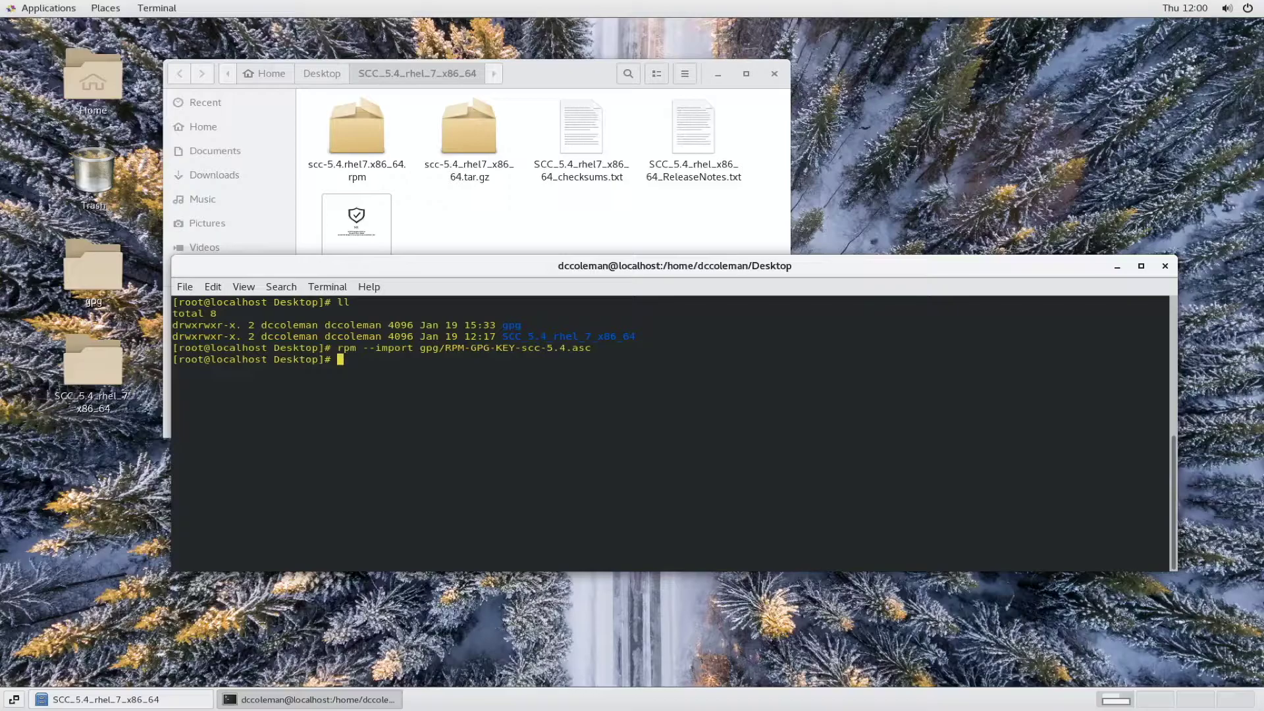
- Check the signature of SCC_5.4_rhel_7_x86_64/scc-5.4.rhel7.x86_64.rpm with rpm -K and examine the verification result
{"action": "type", "text": "clear"}
{"action": "key", "text": "BackSpace"}
{"action": "key", "text": "BackSpace"}
{"action": "key", "text": "BackSpace"}
{"action": "key", "text": "BackSpace"}
{"action": "key", "text": "BackSpace"}
{"action": "key", "text": "Up"}
{"action": "key", "text": "BackSpace"}
{"action": "key", "text": "BackSpace"}
{"action": "key", "text": "BackSpace"}
{"action": "key", "text": "BackSpace"}
{"action": "key", "text": "BackSpace"}
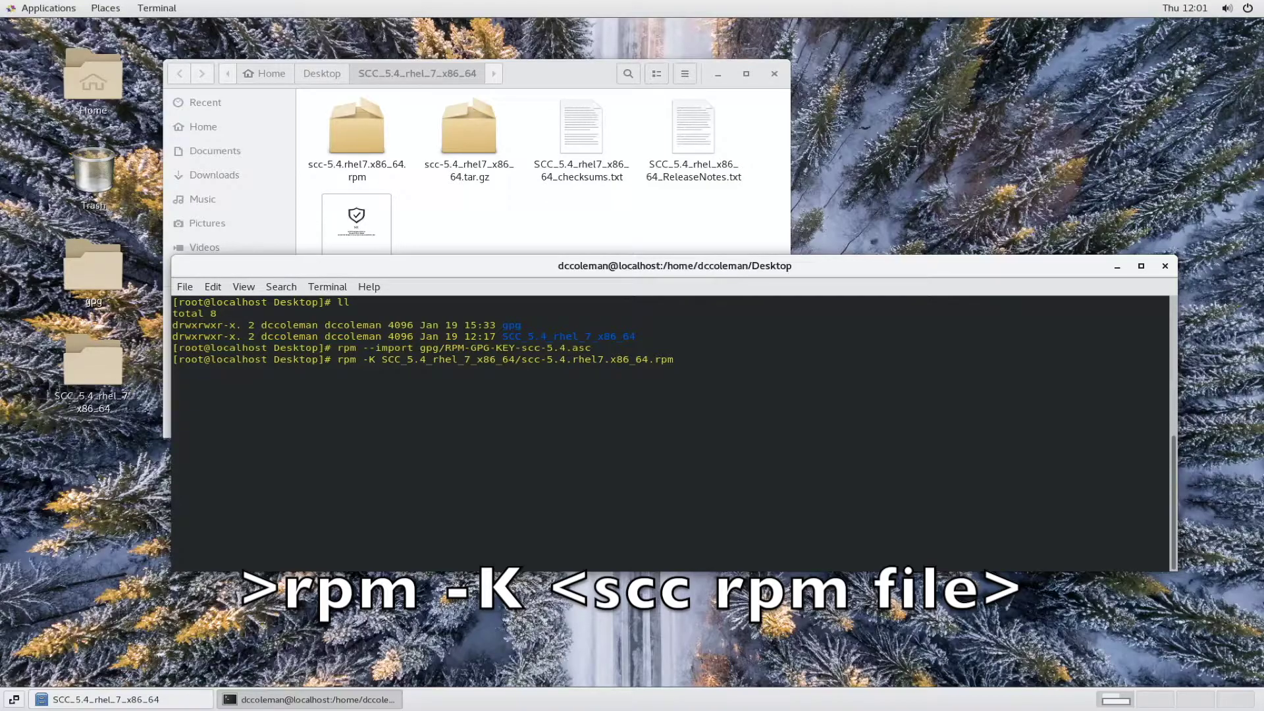
{"action": "key", "text": "Return"}
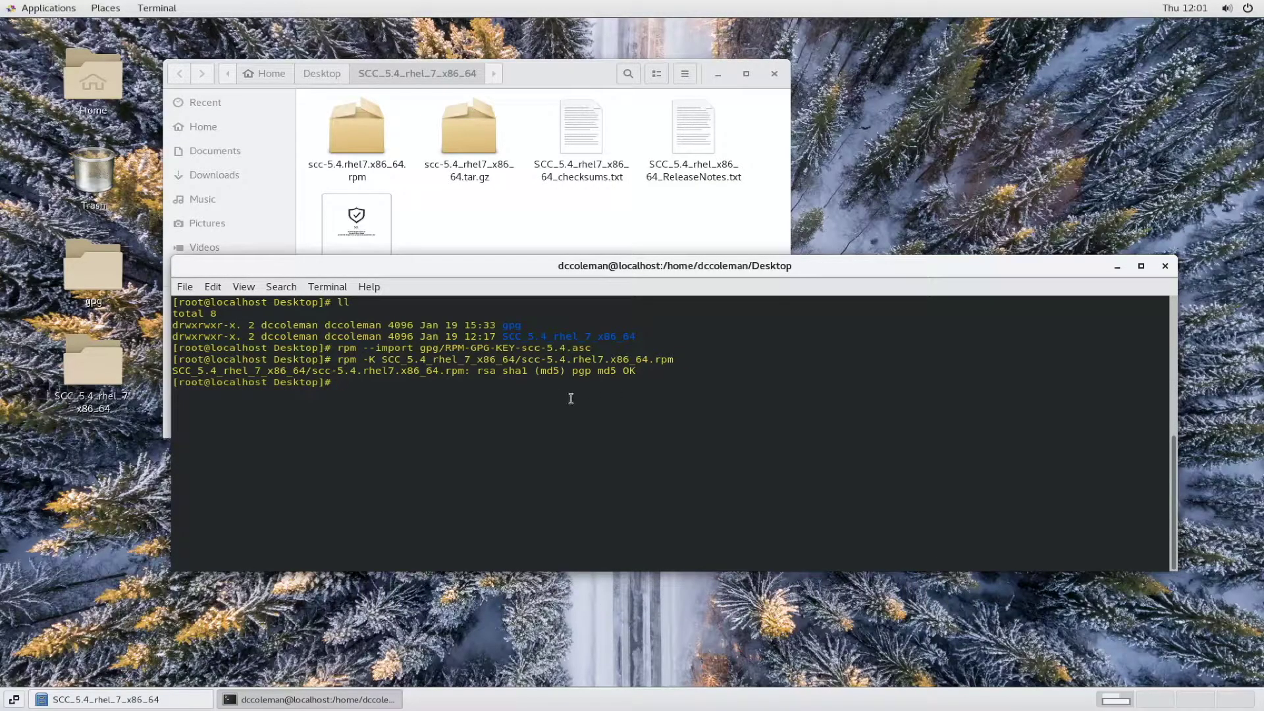
{"action": "mouse_move", "coordinate": [639, 371]}
{"action": "left_mouse_down"}
{"action": "mouse_move", "coordinate": [533, 368]}
{"action": "mouse_move", "coordinate": [623, 371]}
{"action": "left_mouse_up"}
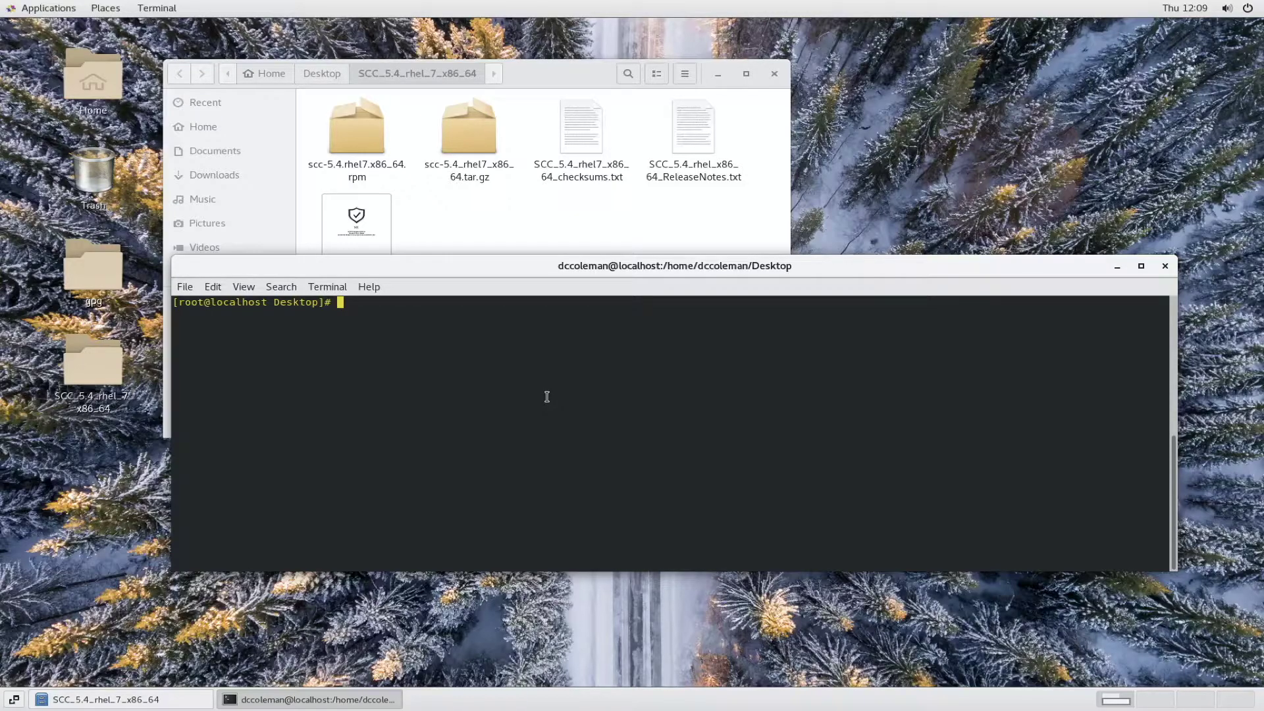
- Change into the SCC_5.4_rhel_7_x86_64 directory and list its files in long format
{"action": "type", "text": "cd S"}
{"action": "key", "text": "Tab"}
{"action": "key", "text": "Return"}
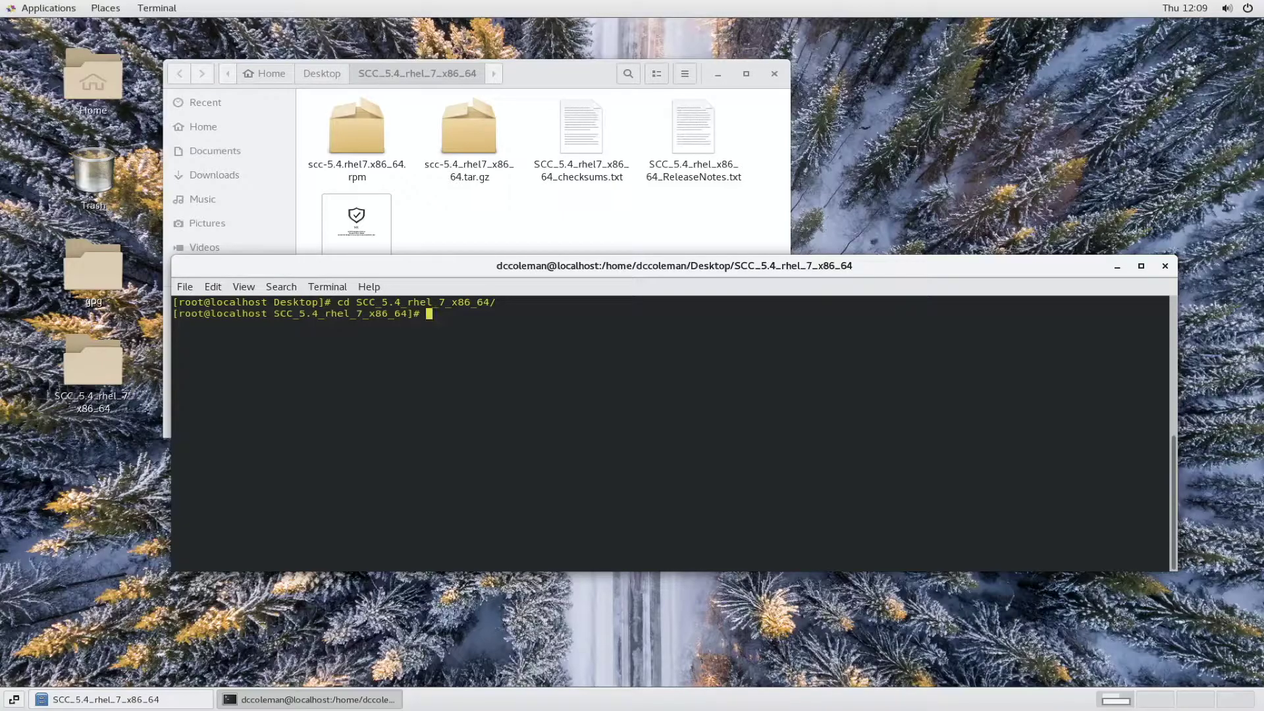
{"action": "type", "text": "ll"}
{"action": "key", "text": "Return"}
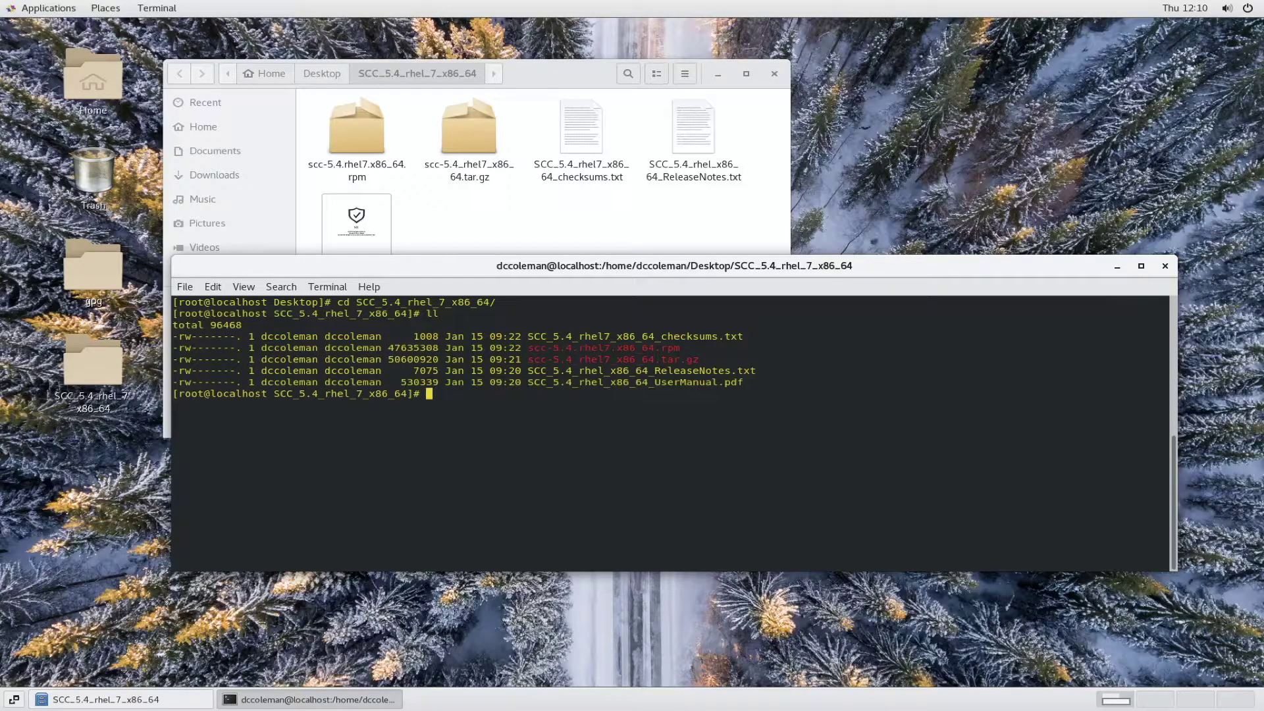
- Install the scc-5.4.rhel7.x86_64.rpm package with rpm -i in the default location
{"action": "type", "text": "rpm -i"}
{"action": "type", "text": " sc"}
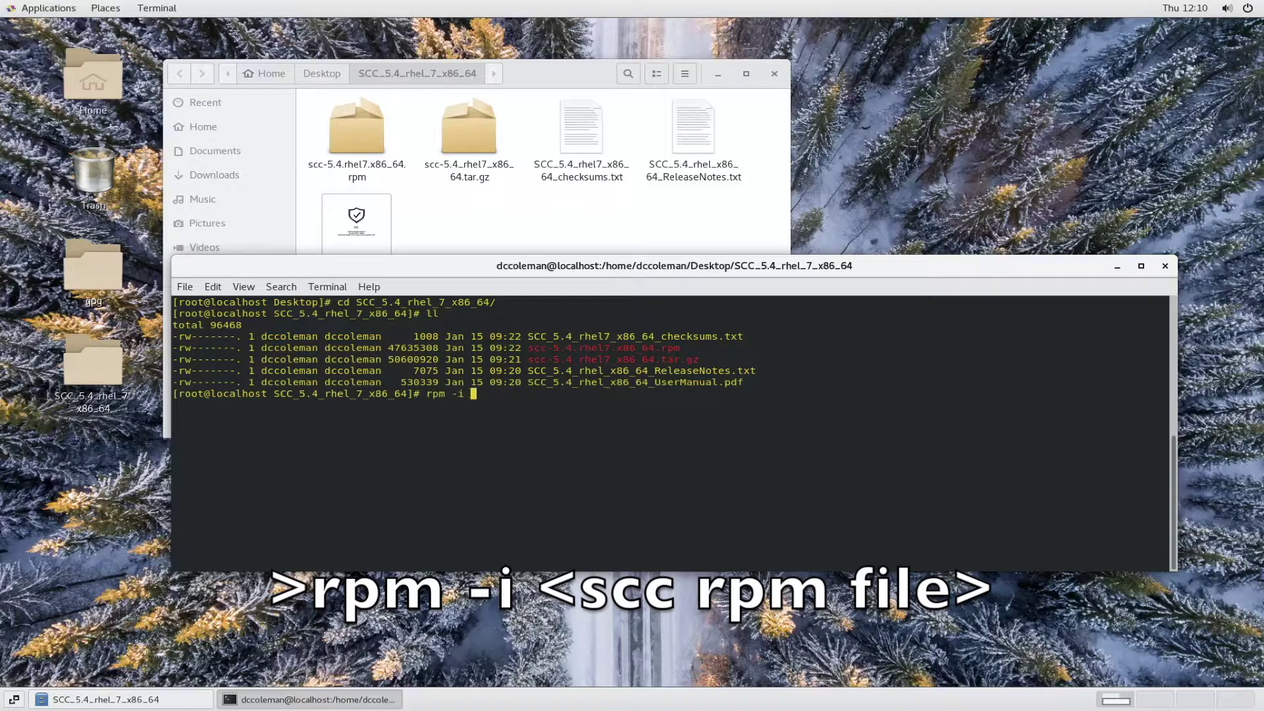
{"action": "type", "text": "c-5.4.rhel7.x86_64.rpm"}
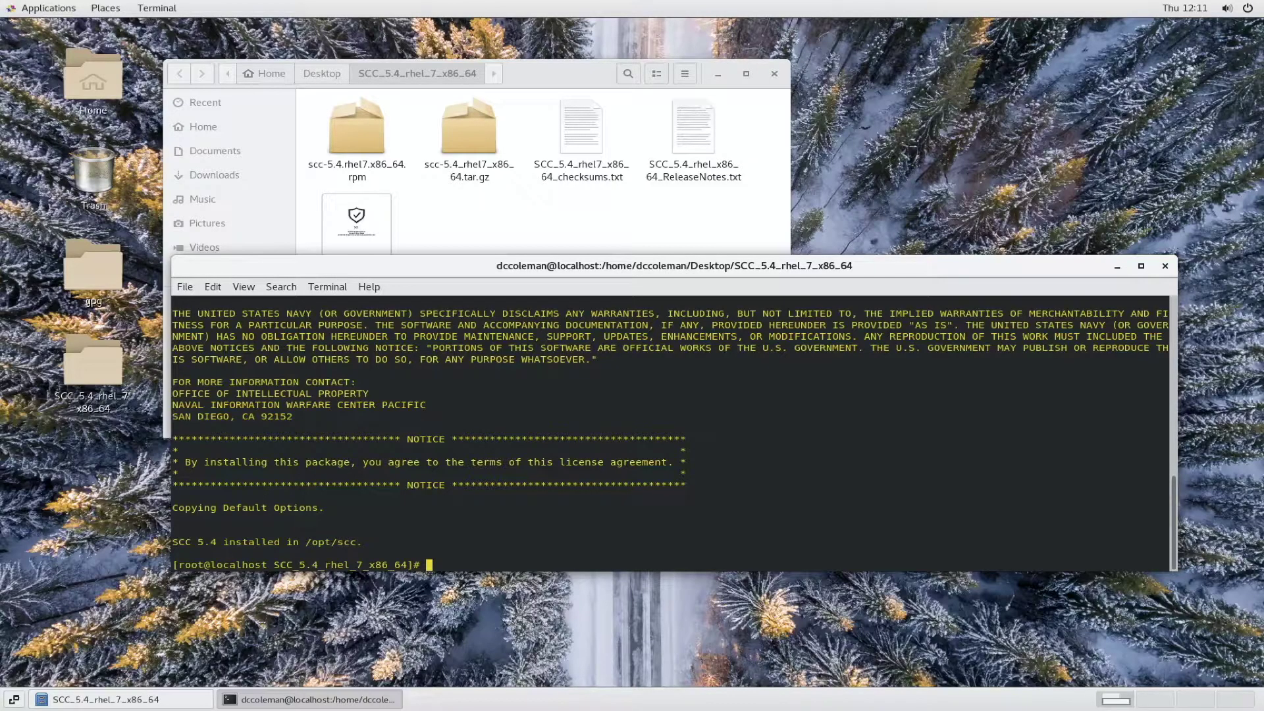
- Try to install scc-5.4.rhel7.x86_64.rpm into the custom directory /usr/local with rpm -i --prefix
{"action": "type", "text": "rpm -i --prefix /usr/local"}
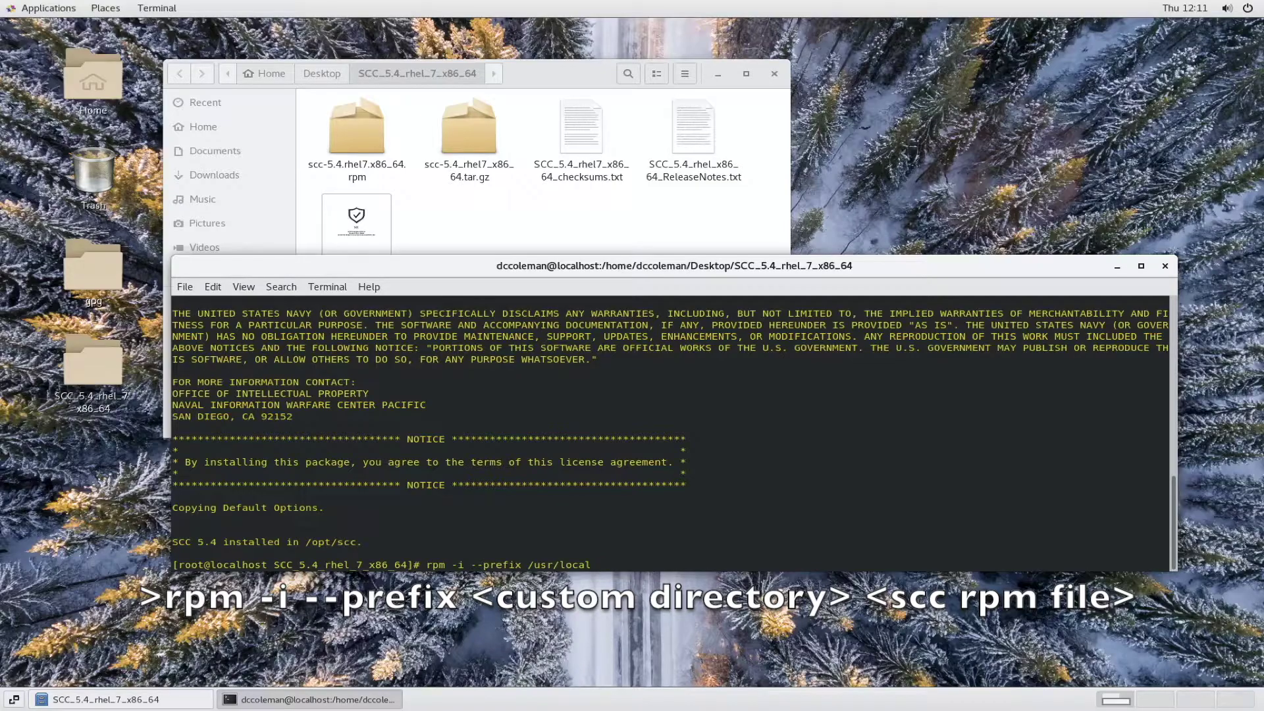
{"action": "type", "text": " scc-5.4.rhel7.x86_64.rpm"}
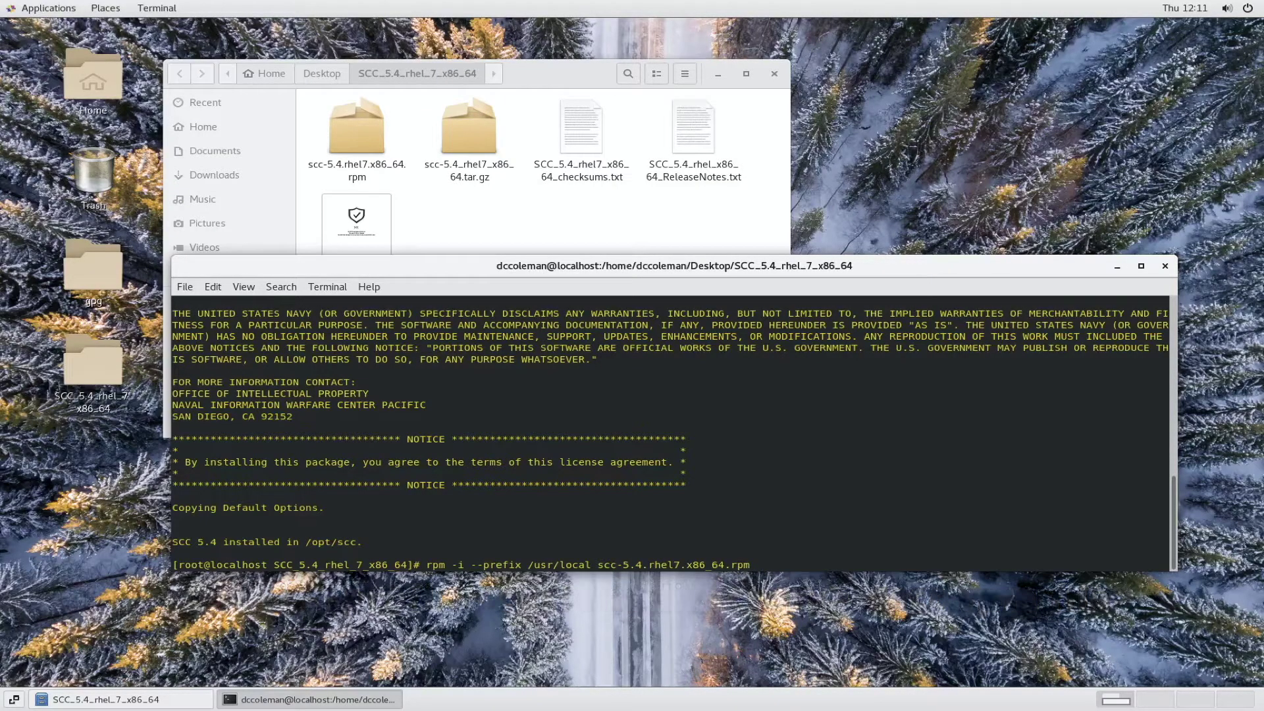
{"action": "key", "text": "Return"}
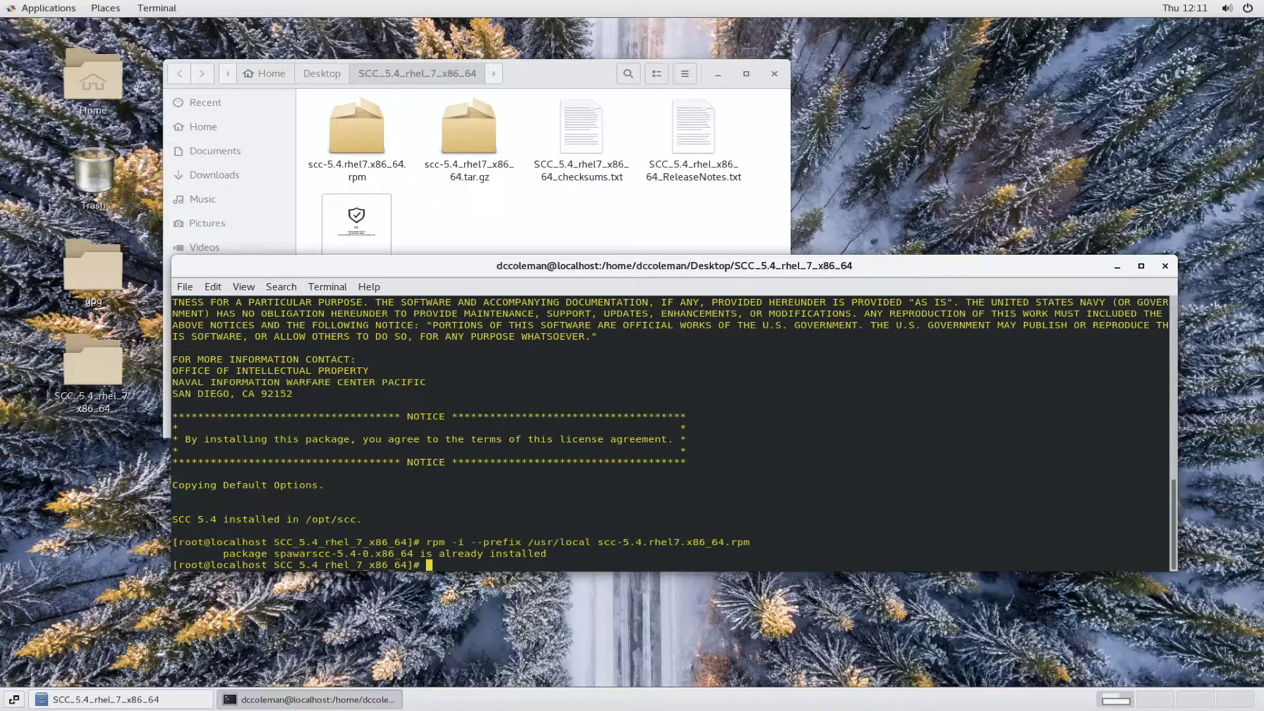
- Start SCC from the terminal with /opt/scc/scc, check its main window, and close the application
{"action": "type", "text": "/opt/sccsc"}
{"action": "key", "text": "BackSpace"}
{"action": "key", "text": "BackSpace"}
{"action": "type", "text": "/scc"}
{"action": "key", "text": "Return"}
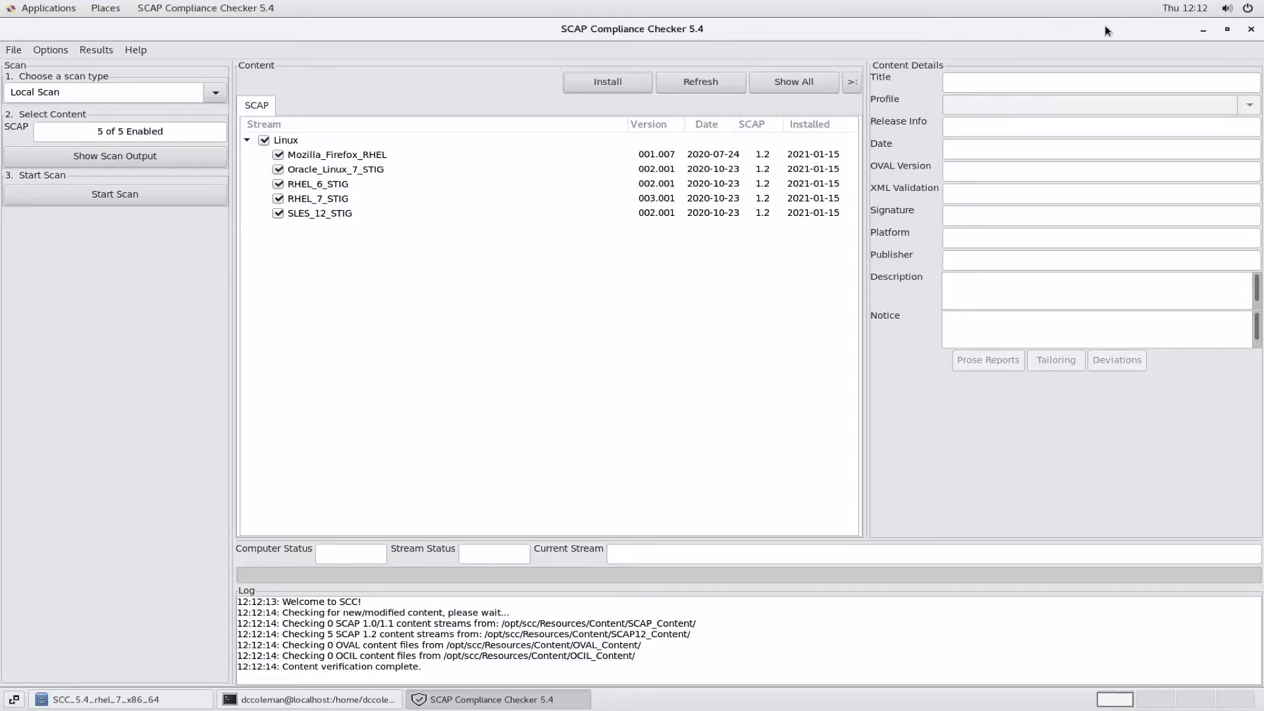
{"action": "left_click", "coordinate": [1251, 29]}
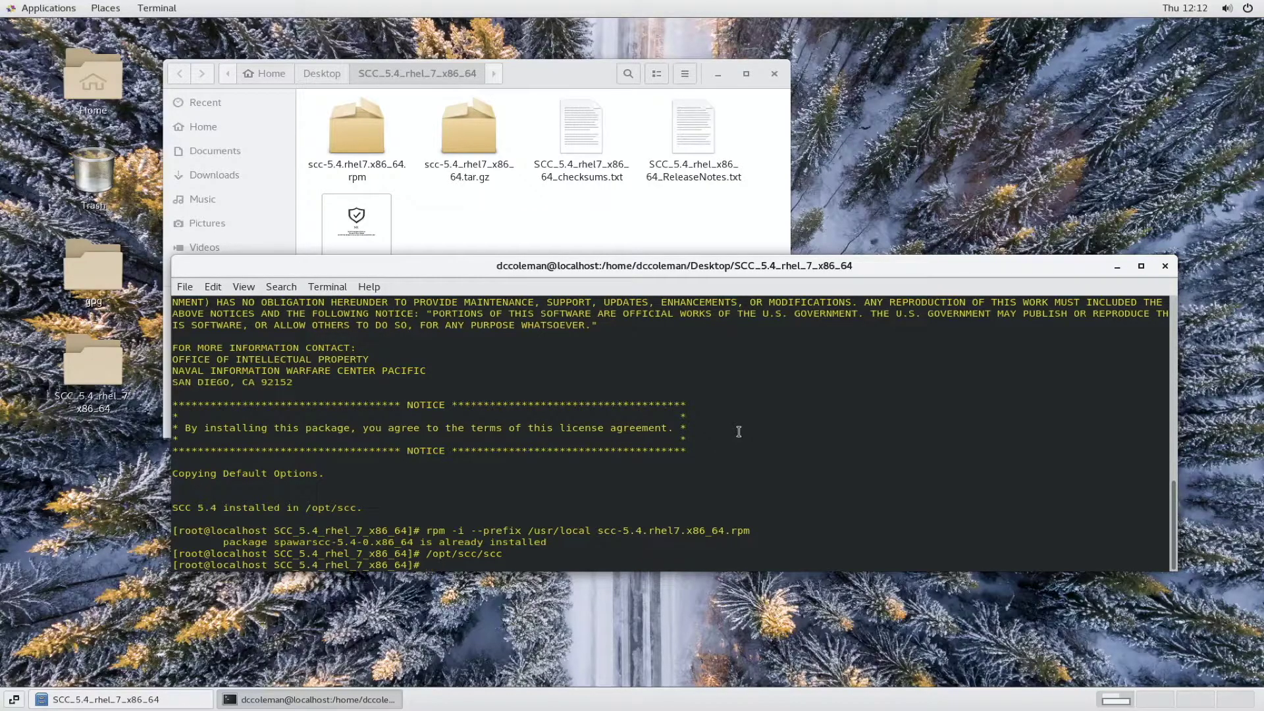
- Uninstall the SCC package from RHEL with rpm -e spawarscc
{"action": "type", "text": "rpm "}
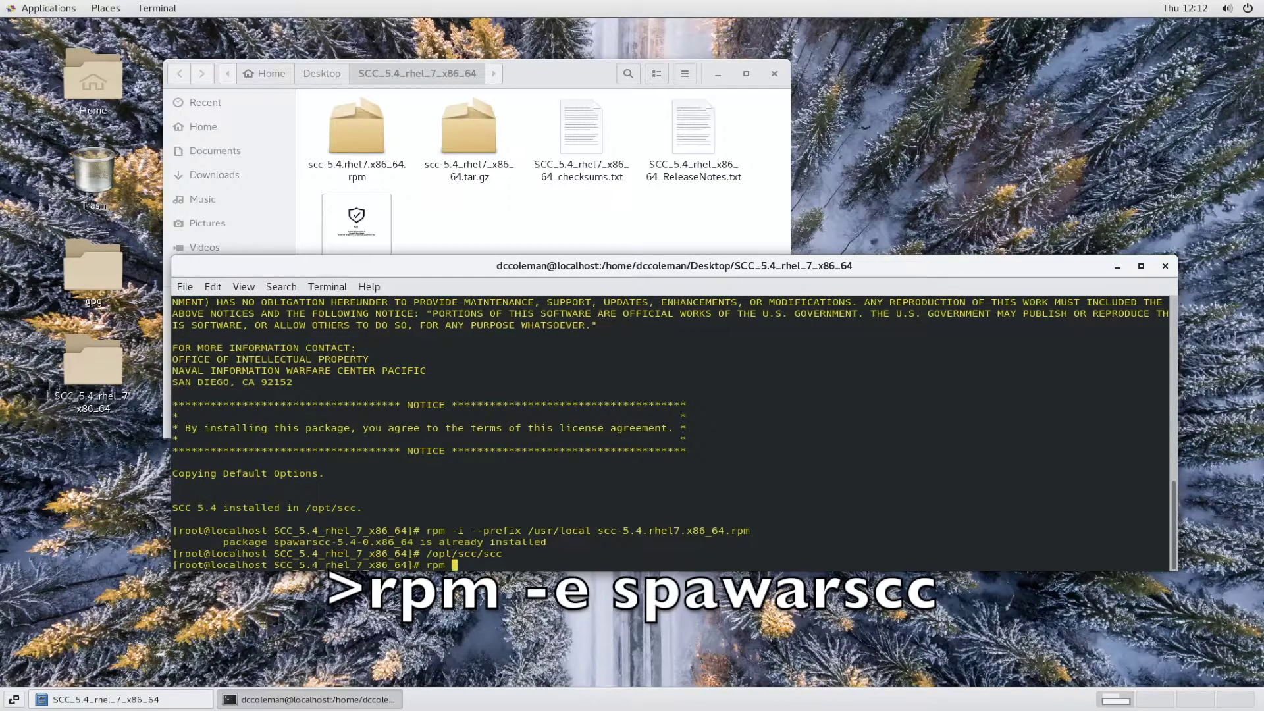
{"action": "type", "text": "-e spawarscc rsc"}
{"action": "key", "text": "BackSpace"}
{"action": "key", "text": "BackSpace"}
{"action": "key", "text": "BackSpace"}
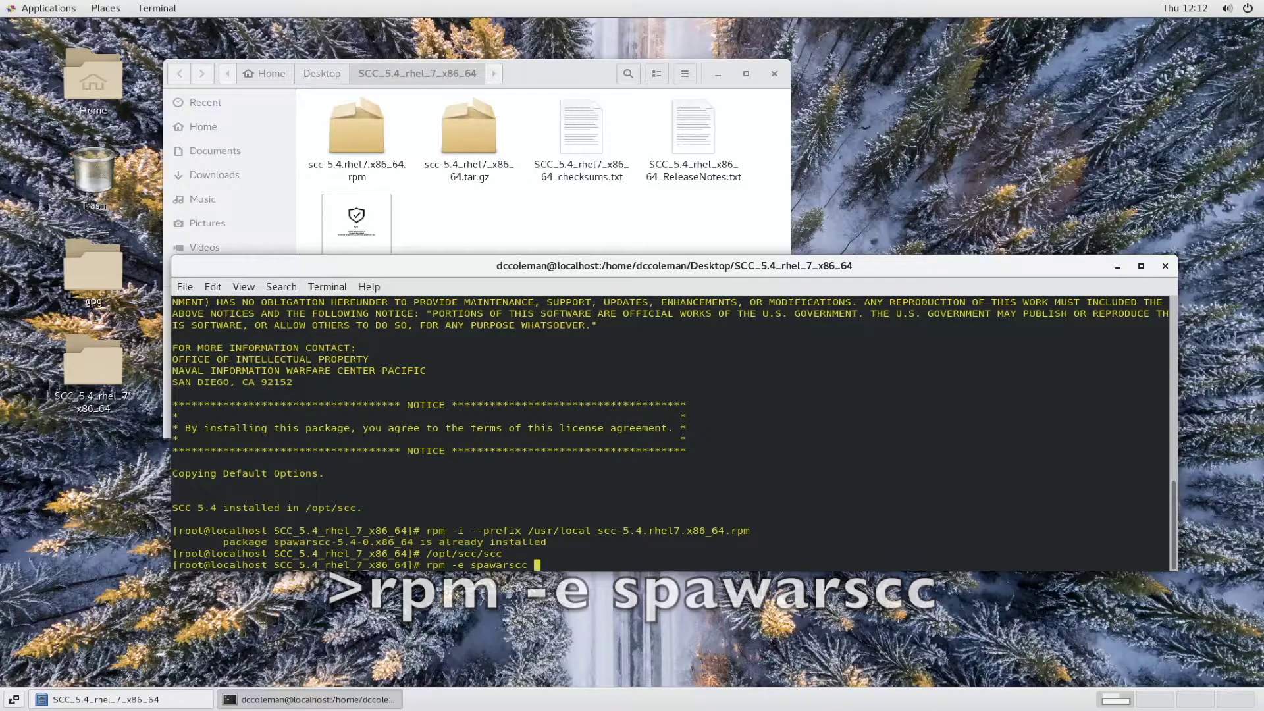
{"action": "key", "text": "Return"}
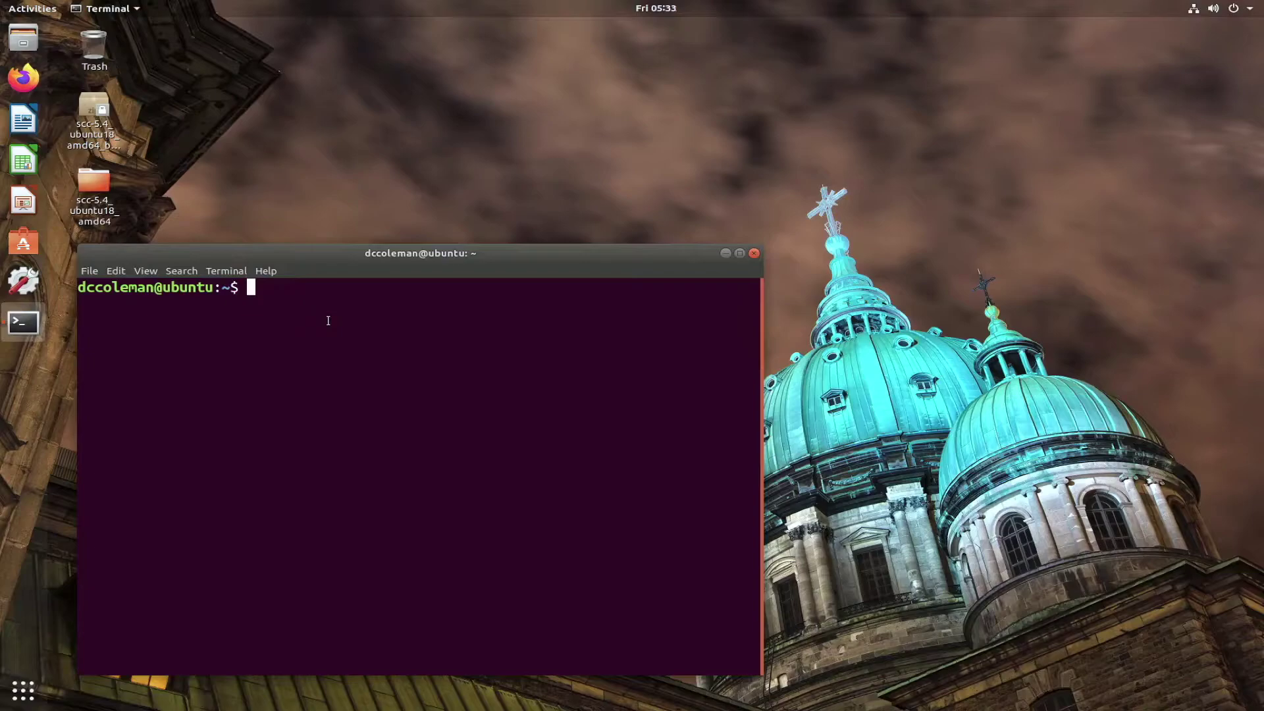
- In the Ubuntu terminal, change into Desktop/scc-5.4_ubuntu18_amd64, list its files, and widen the window so each entry fits on one line
{"action": "type", "text": "cd De"}
{"action": "key", "text": "Tab"}
{"action": "key", "text": "Return"}
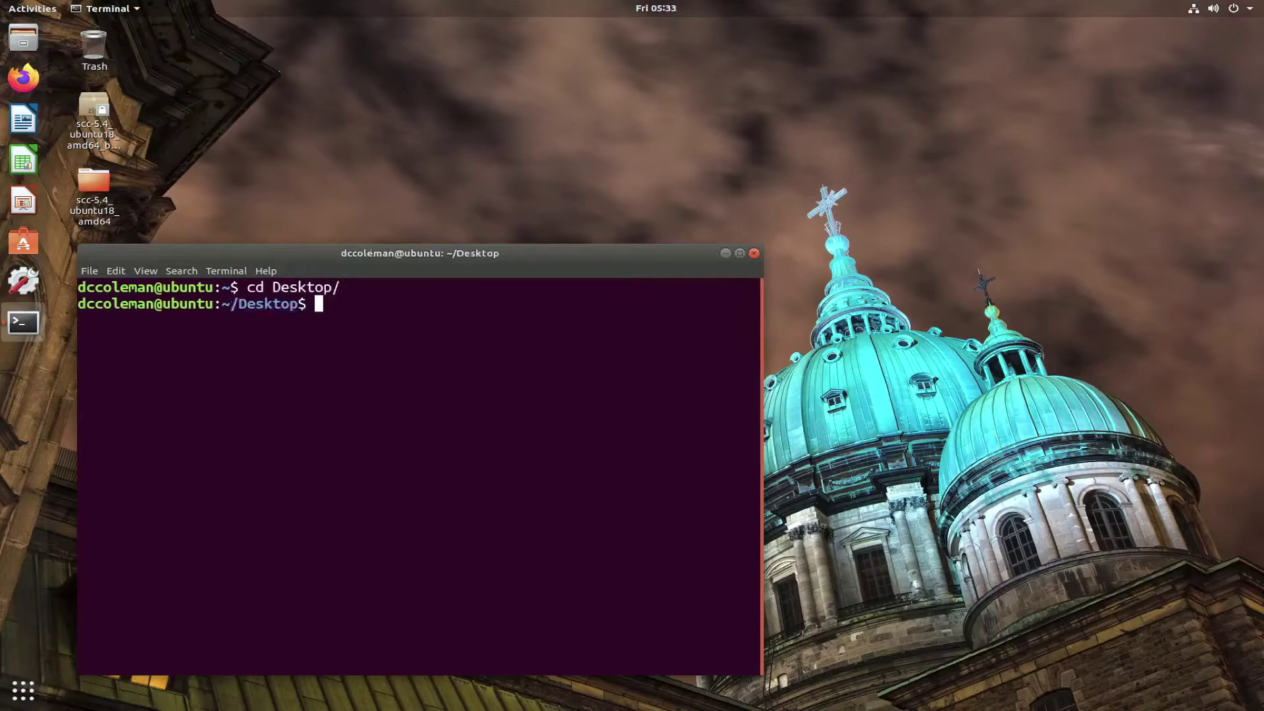
{"action": "type", "text": "cd scc"}
{"action": "key", "text": "Tab"}
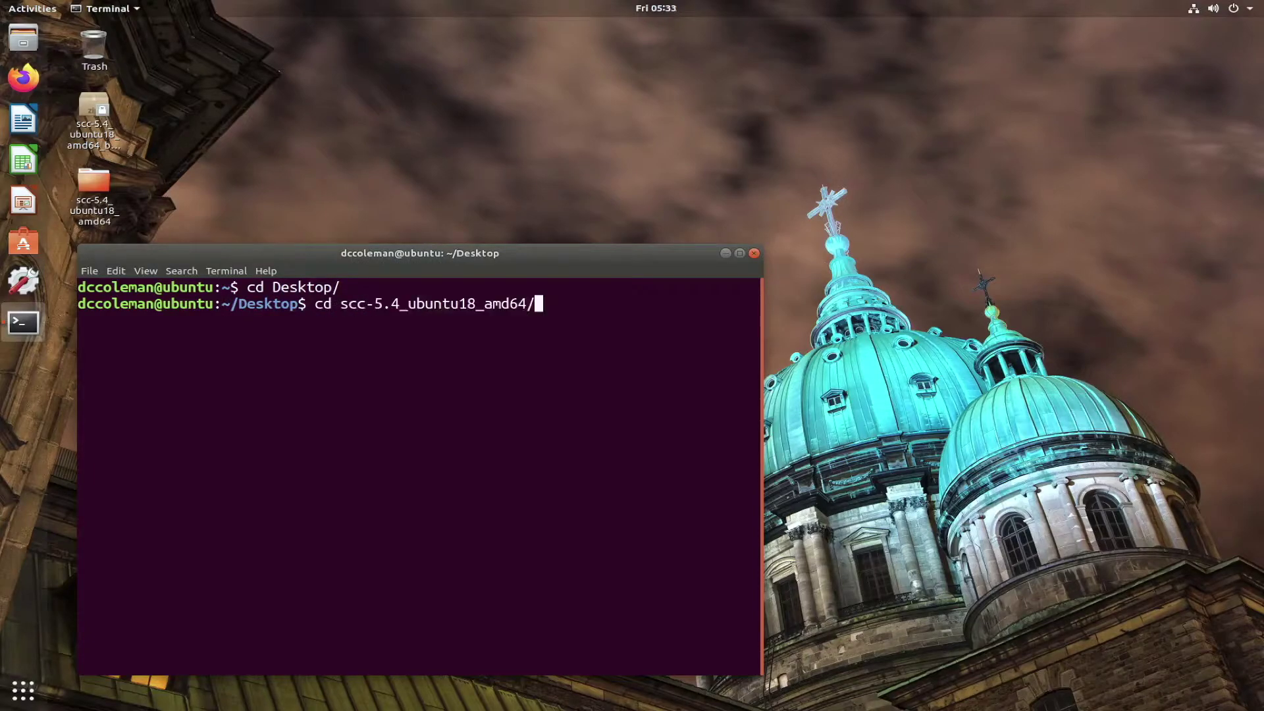
{"action": "key", "text": "Return"}
{"action": "type", "text": "ll"}
{"action": "key", "text": "Return"}
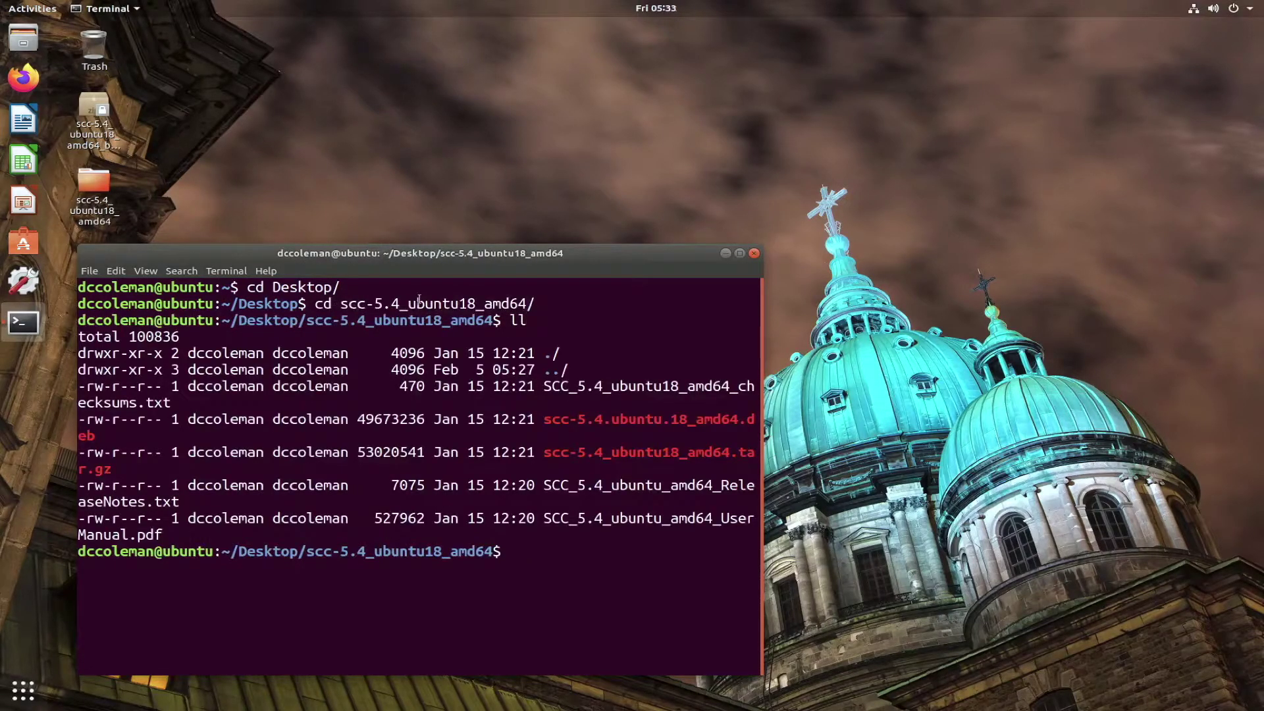
{"action": "left_click_drag", "start_coordinate": [761, 346], "coordinate": [1067, 343]}
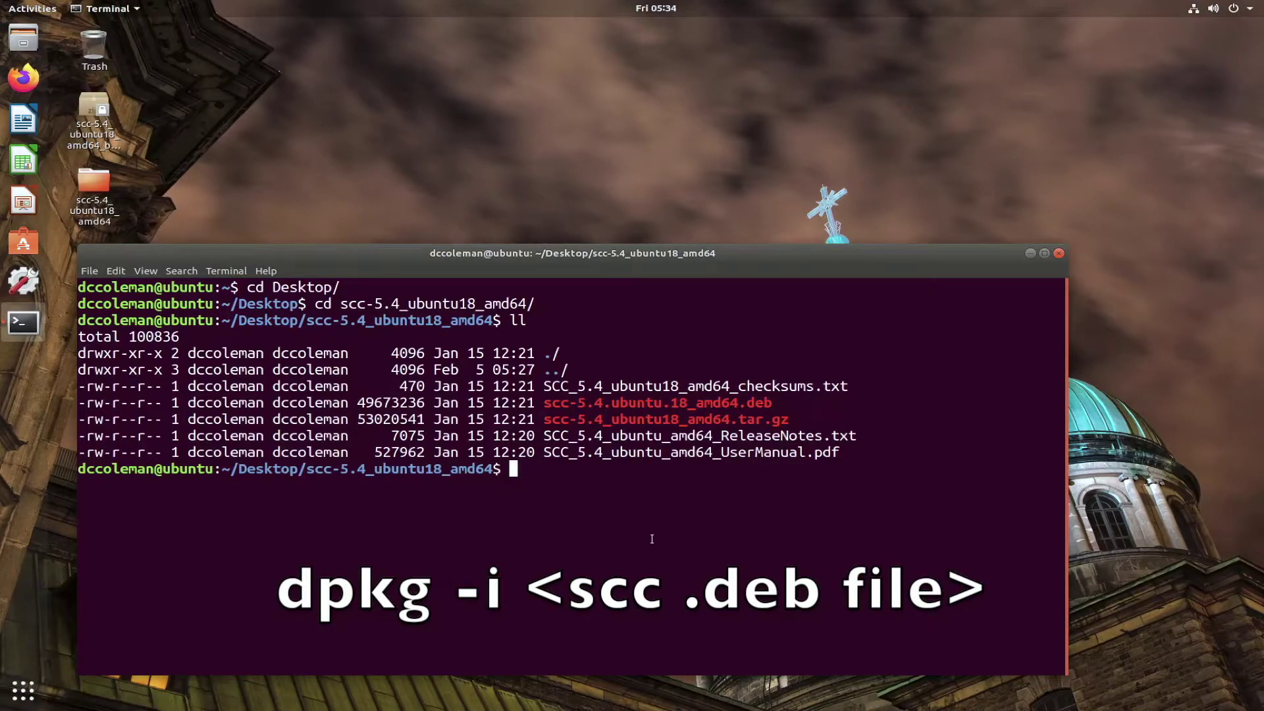
- Try to install scc-5.4.ubuntu.18_amd64.deb with dpkg -i without superuser rights
{"action": "type", "text": "dpkg "}
{"action": "type", "text": "-i"}
{"action": "type", "text": " scc"}
{"action": "key", "text": "Tab"}
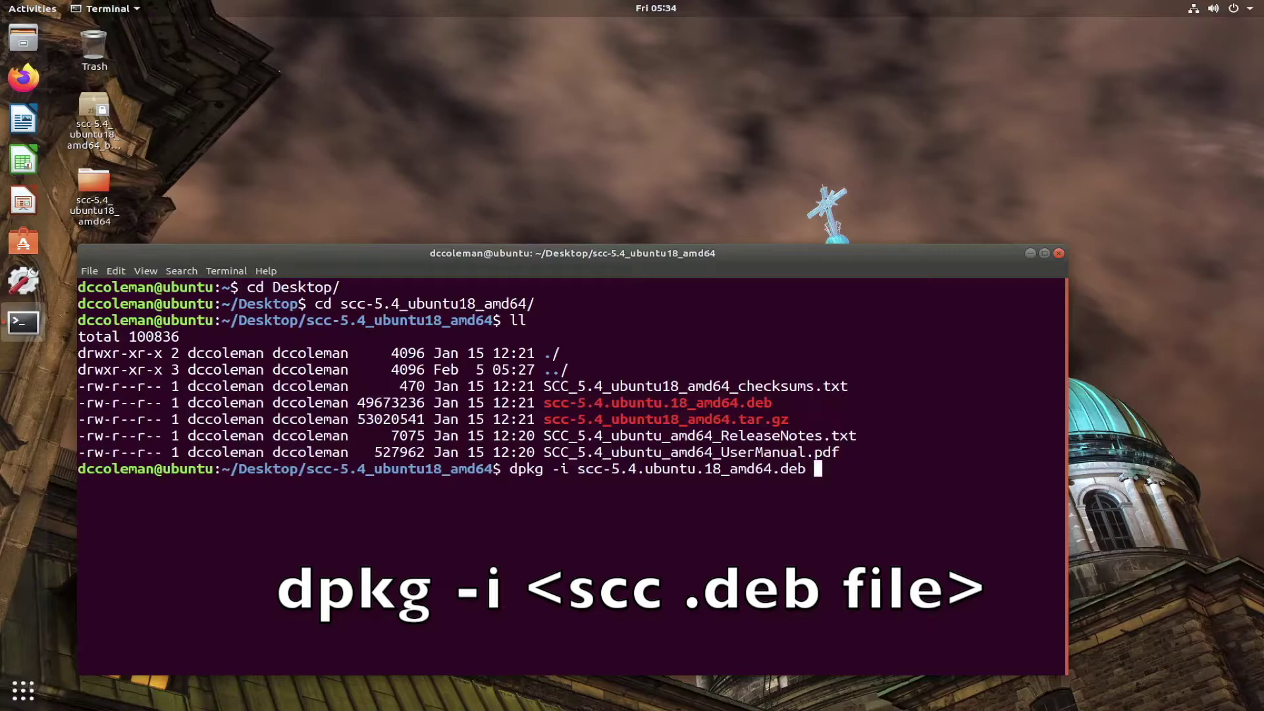
{"action": "key", "text": "Return"}
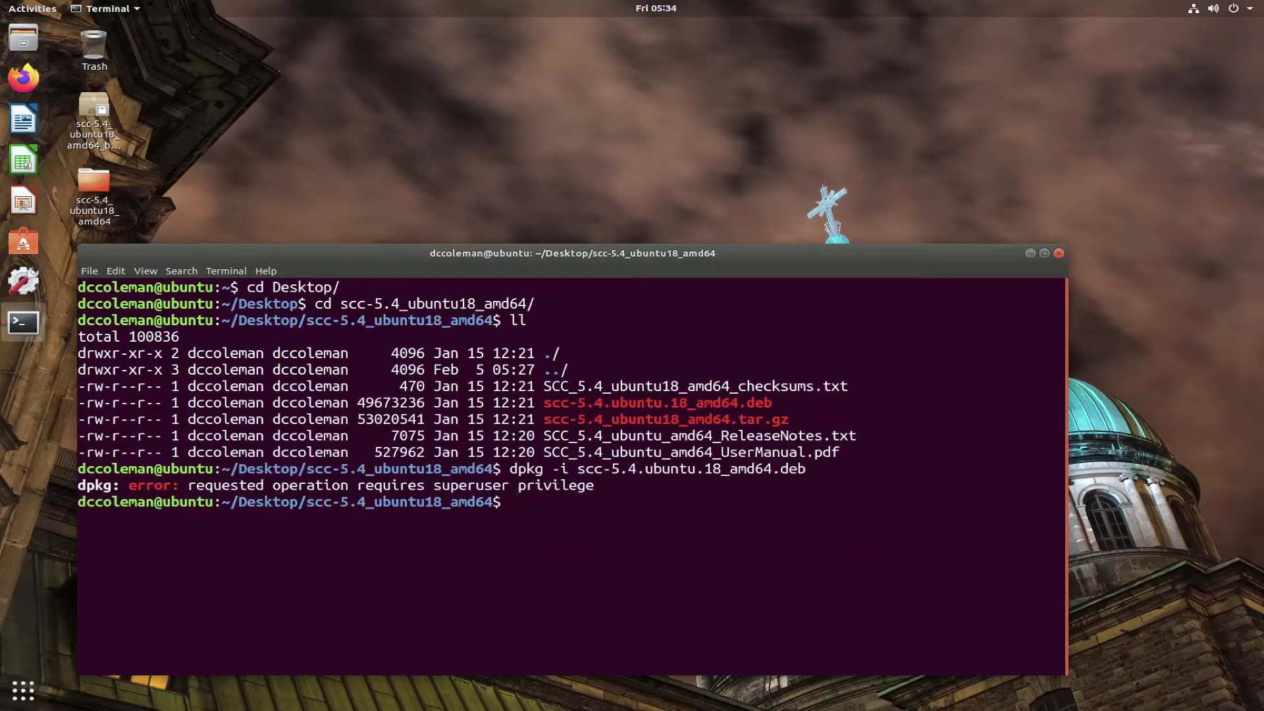
- Install scc-5.4.ubuntu.18_amd64.deb by rerunning the dpkg -i command with sudo, and enter the account password
{"action": "key", "text": "Up"}
{"action": "key", "text": "Left"}
{"action": "key", "text": "Left"}
{"action": "key", "text": "Left"}
{"action": "key", "text": "Left"}
{"action": "key", "text": "Left"}
{"action": "key", "text": "Left"}
{"action": "key", "text": "Left"}
{"action": "key", "text": "Left"}
{"action": "key", "text": "Left"}
{"action": "key", "text": "Left"}
{"action": "key", "text": "Left"}
{"action": "key", "text": "Left"}
{"action": "key", "text": "Left"}
{"action": "key", "text": "Left"}
{"action": "key", "text": "Left"}
{"action": "key", "text": "Left"}
{"action": "key", "text": "Left"}
{"action": "key", "text": "Left"}
{"action": "key", "text": "Left"}
{"action": "key", "text": "Left"}
{"action": "key", "text": "Left"}
{"action": "key", "text": "Left"}
{"action": "key", "text": "Left"}
{"action": "key", "text": "Left"}
{"action": "key", "text": "Left"}
{"action": "key", "text": "Left"}
{"action": "key", "text": "Left"}
{"action": "type", "text": "sudo"}
{"action": "key", "text": "Return"}
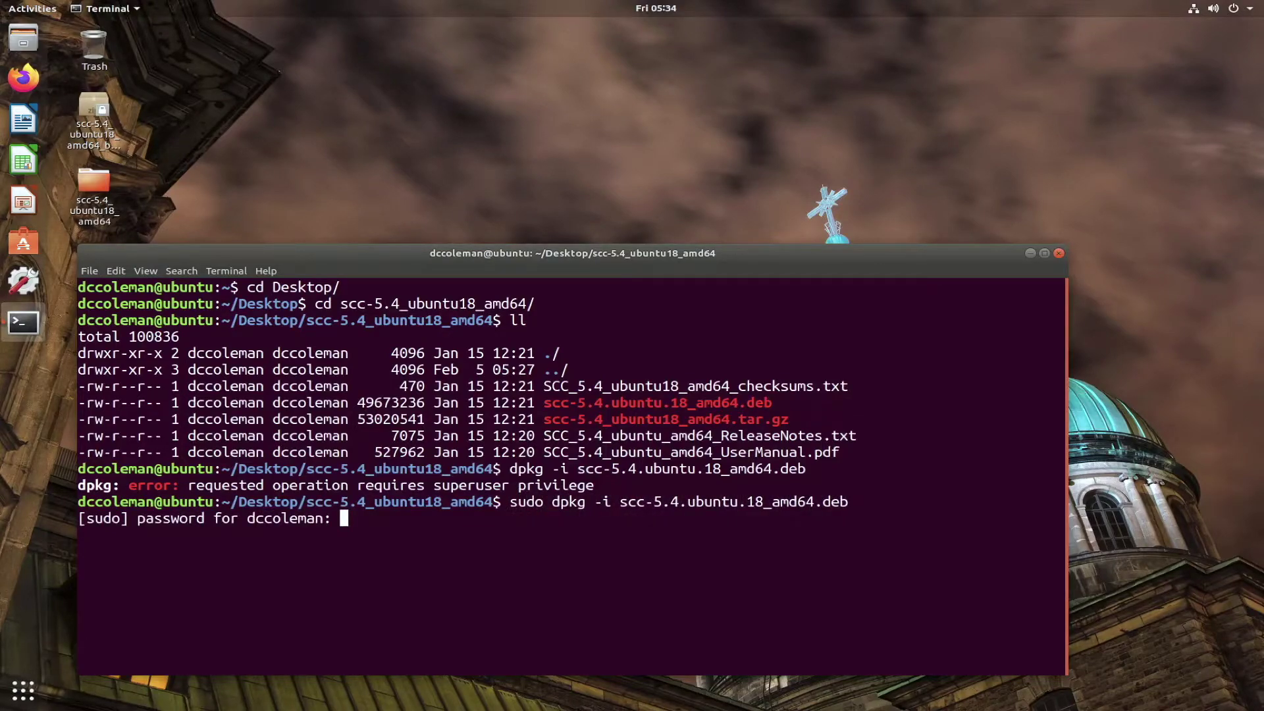
{"action": "key", "text": "Return"}
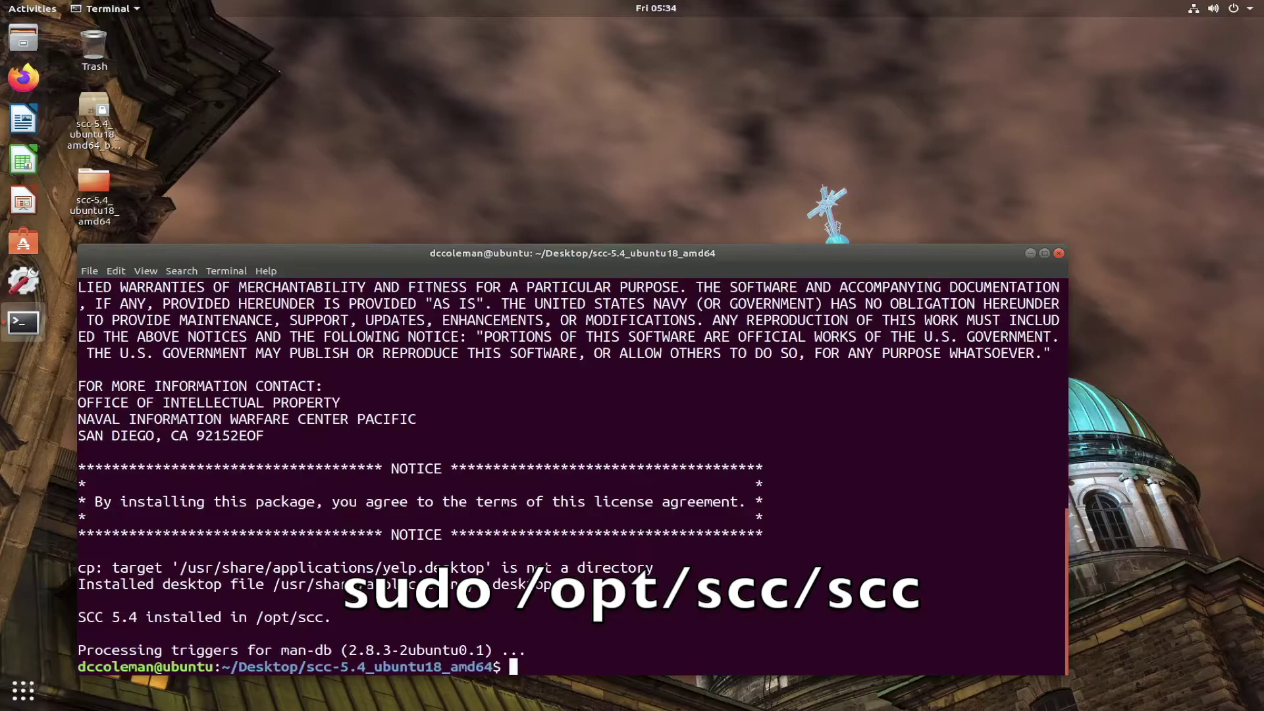
- Launch the installed SCC application on Ubuntu with sudo /opt/scc/scc
{"action": "type", "text": "sudo /opt/scc/scc"}
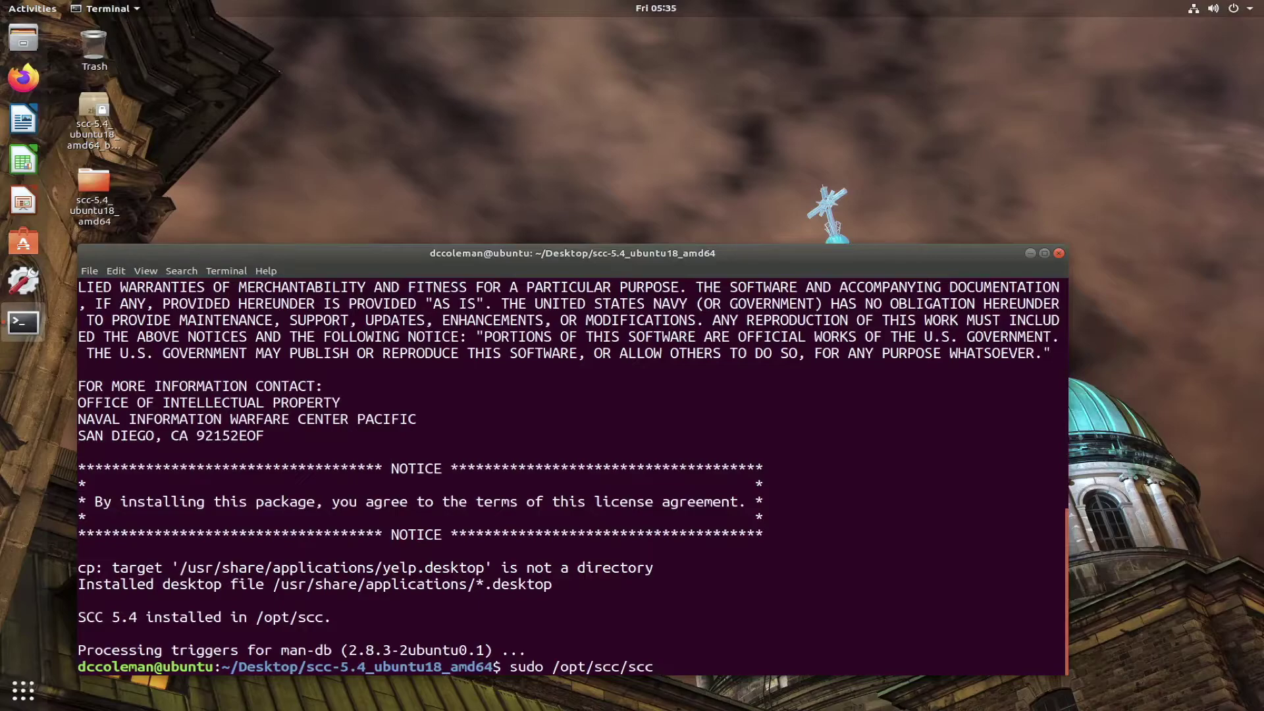
{"action": "key", "text": "Return"}
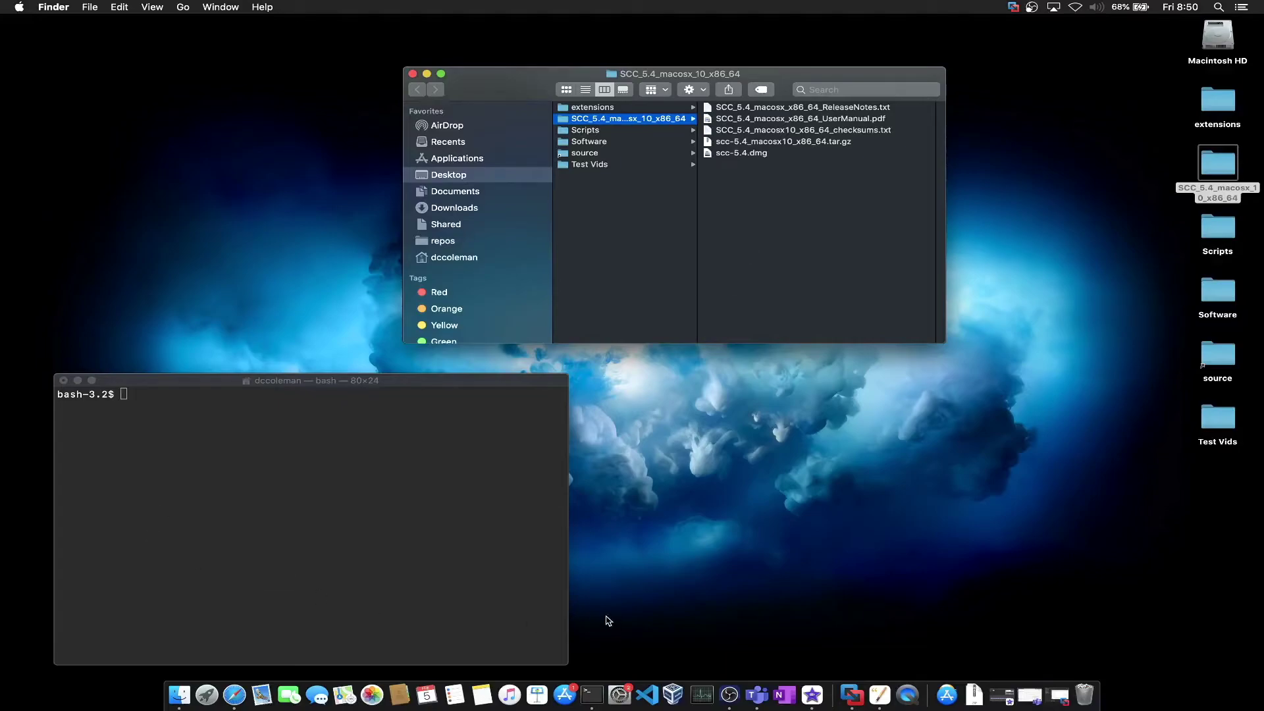
- On the Mac, open System Preferences and unlock the General settings of Security & Privacy for changes
{"action": "left_click", "coordinate": [619, 702]}
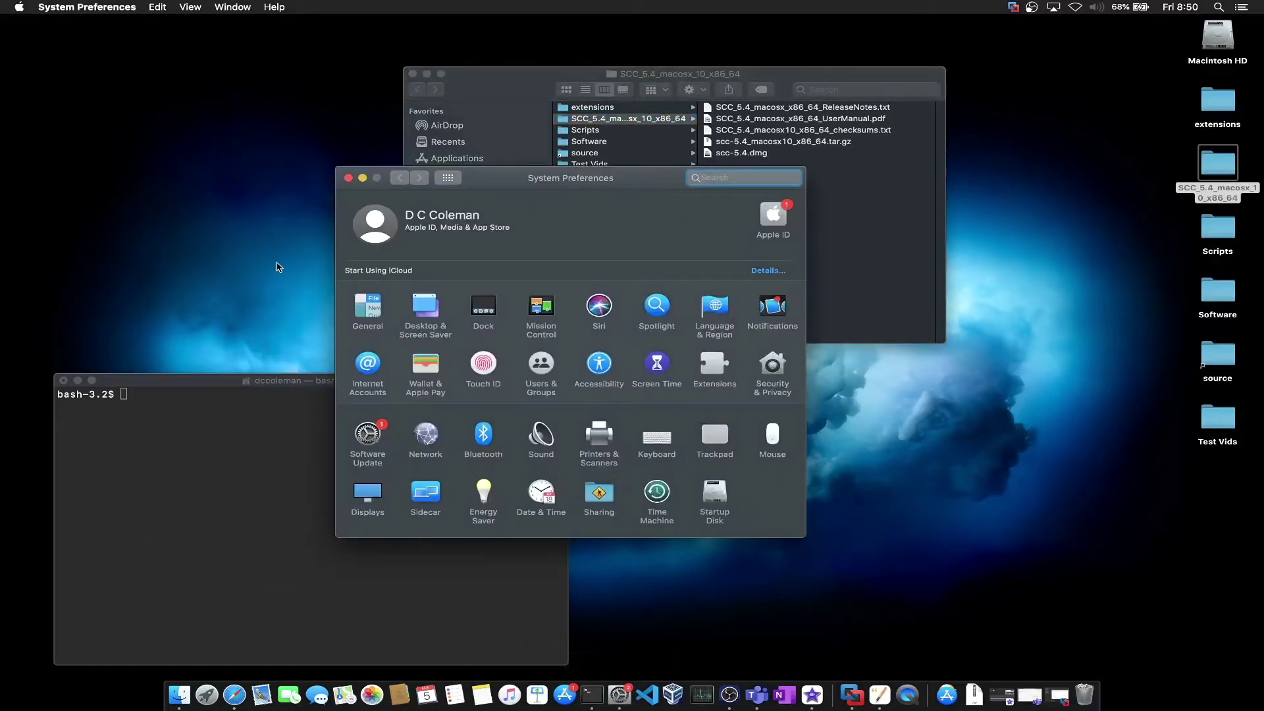
{"action": "left_click", "coordinate": [765, 366]}
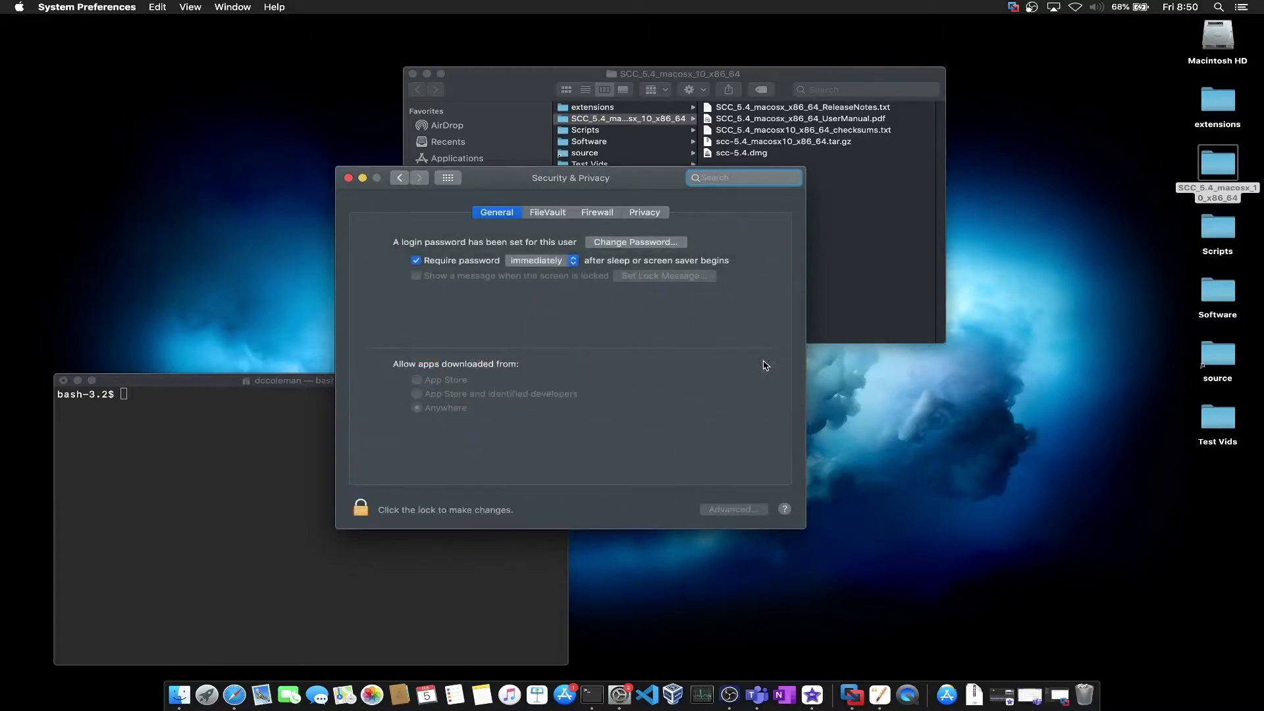
{"action": "left_click", "coordinate": [361, 512]}
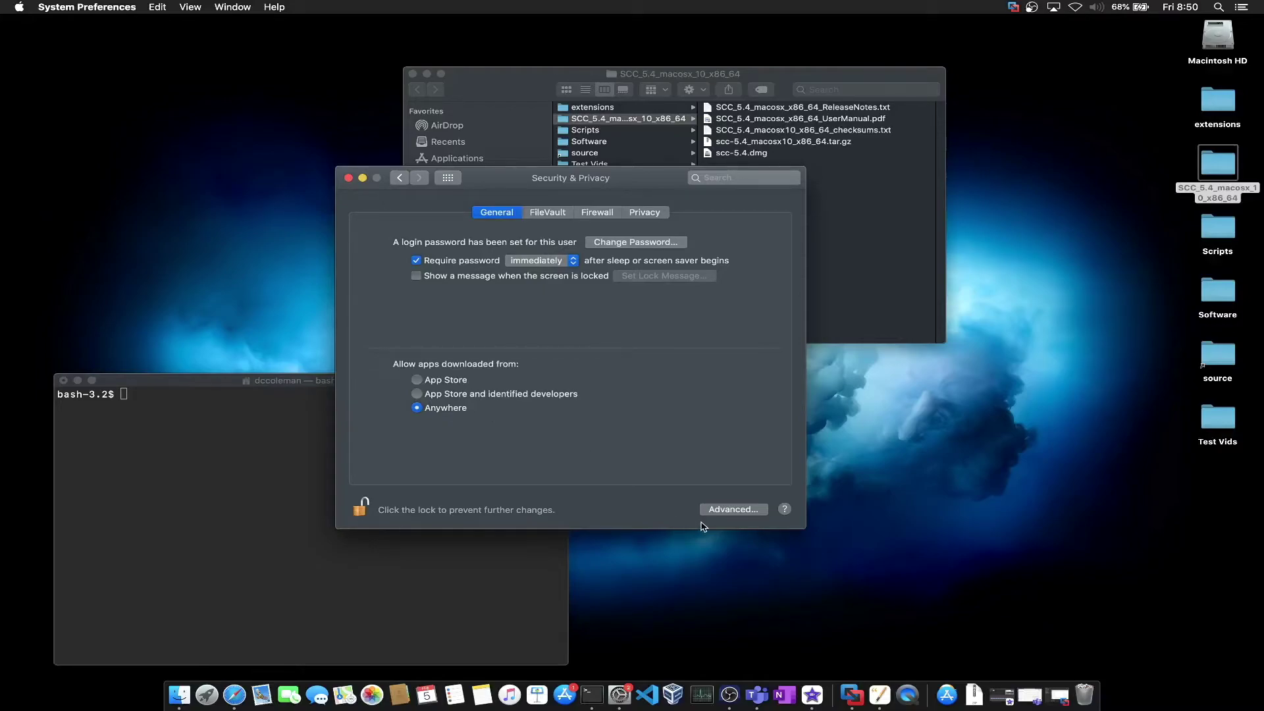
- In the Mac's Terminal, run sudo spctl --master-disable to allow apps downloaded from anywhere
{"action": "left_click", "coordinate": [186, 506]}
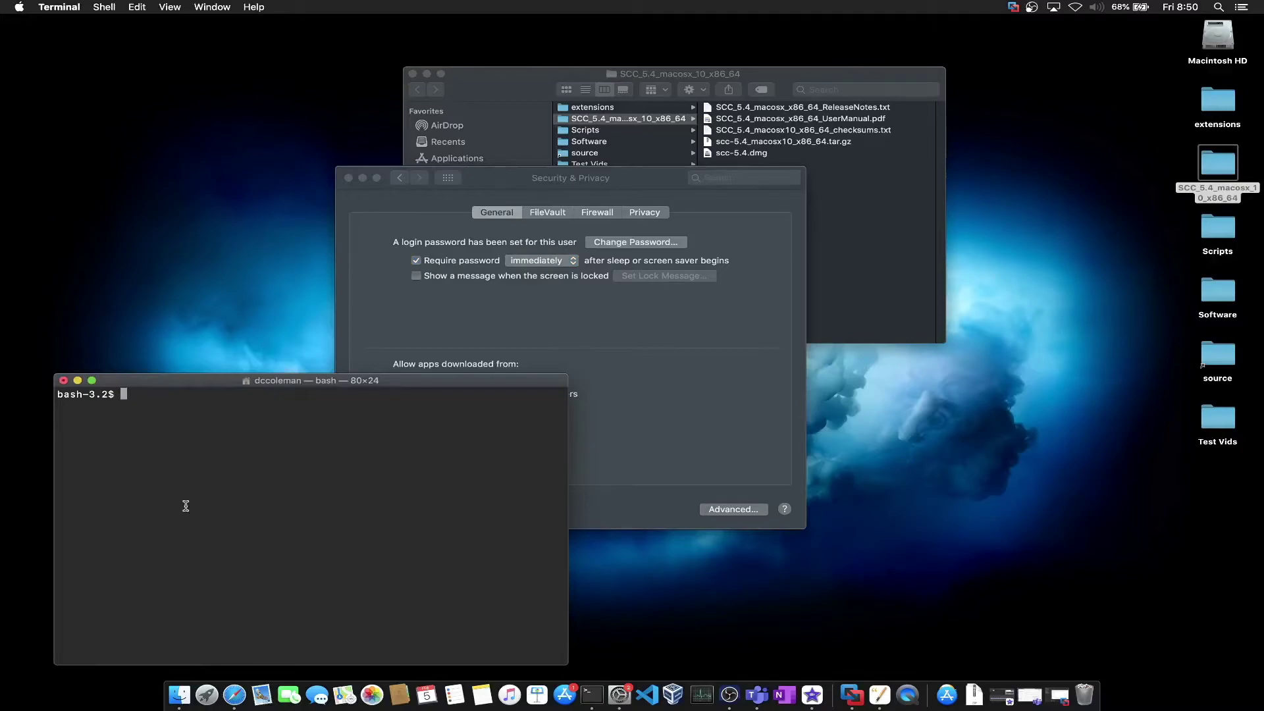
{"action": "type", "text": "sudo spctl --master-disble"}
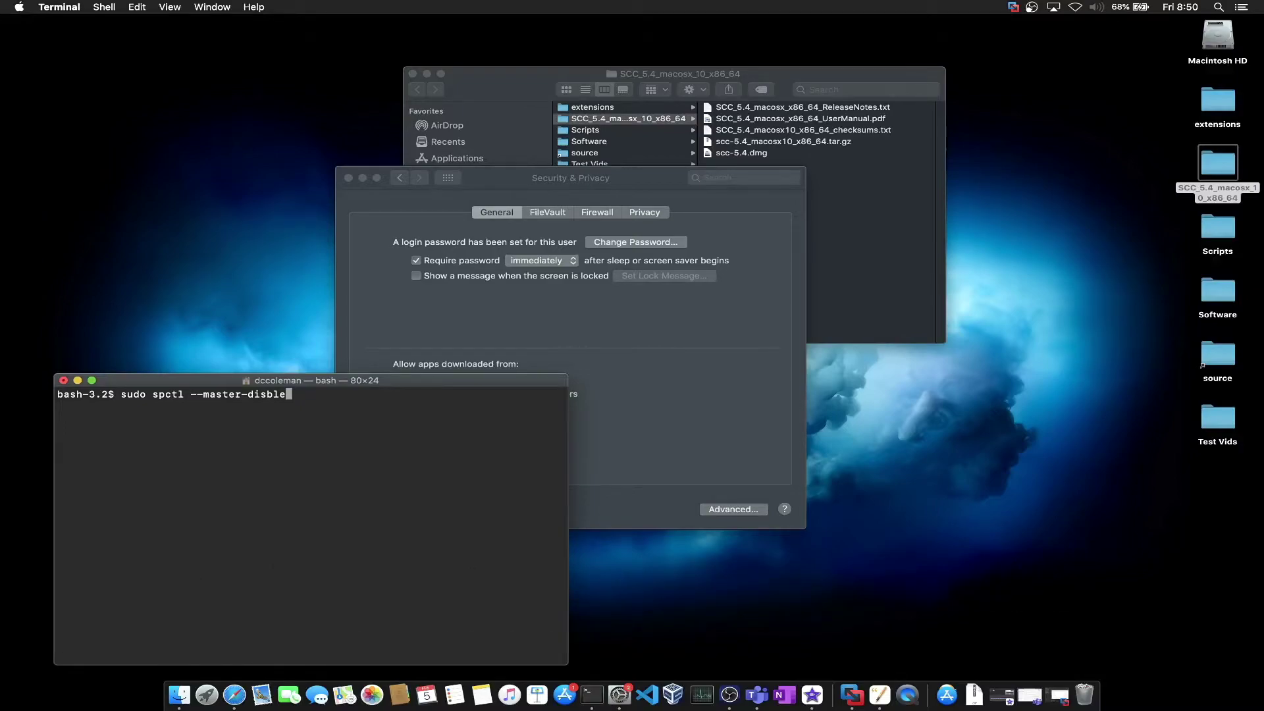
{"action": "key", "text": "Left"}
{"action": "key", "text": "Left"}
{"action": "key", "text": "Left"}
{"action": "type", "text": "a"}
{"action": "key", "text": "Right"}
{"action": "key", "text": "Right"}
{"action": "key", "text": "Right"}
{"action": "key", "text": "Return"}
- Lock the Security & Privacy settings against further changes and close System Preferences
{"action": "left_click", "coordinate": [658, 411]}
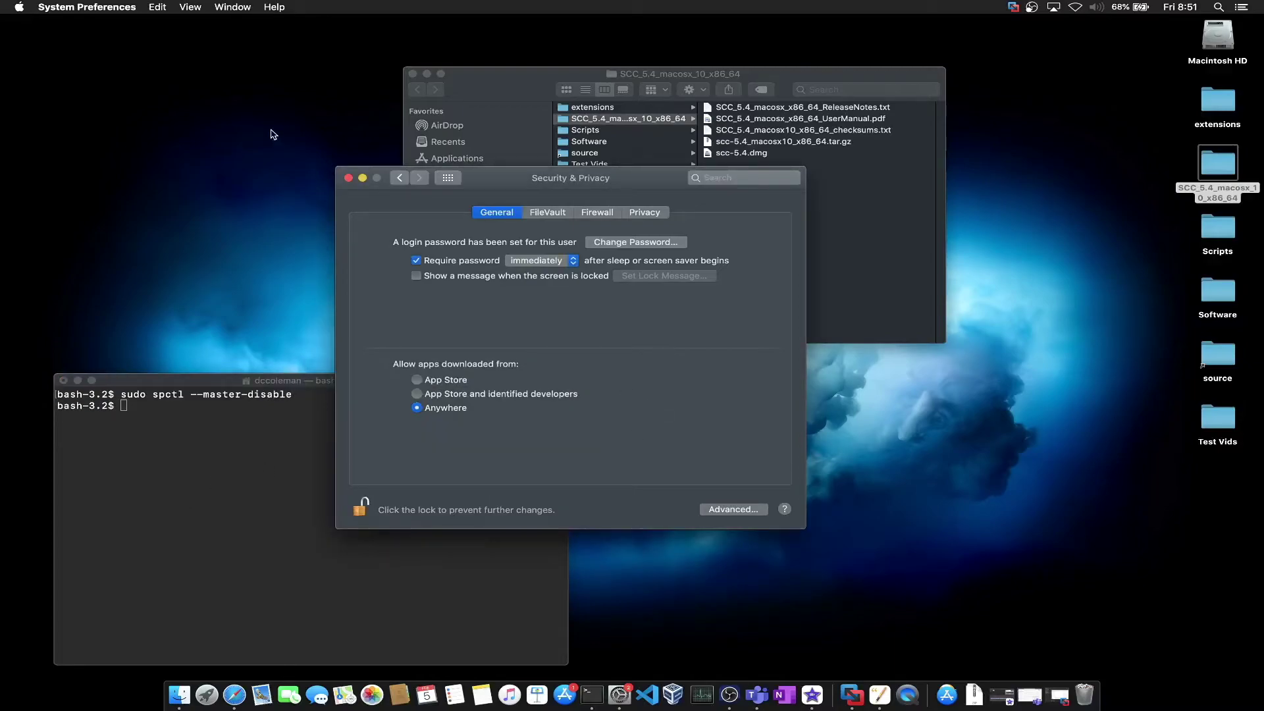
{"action": "left_click", "coordinate": [361, 506]}
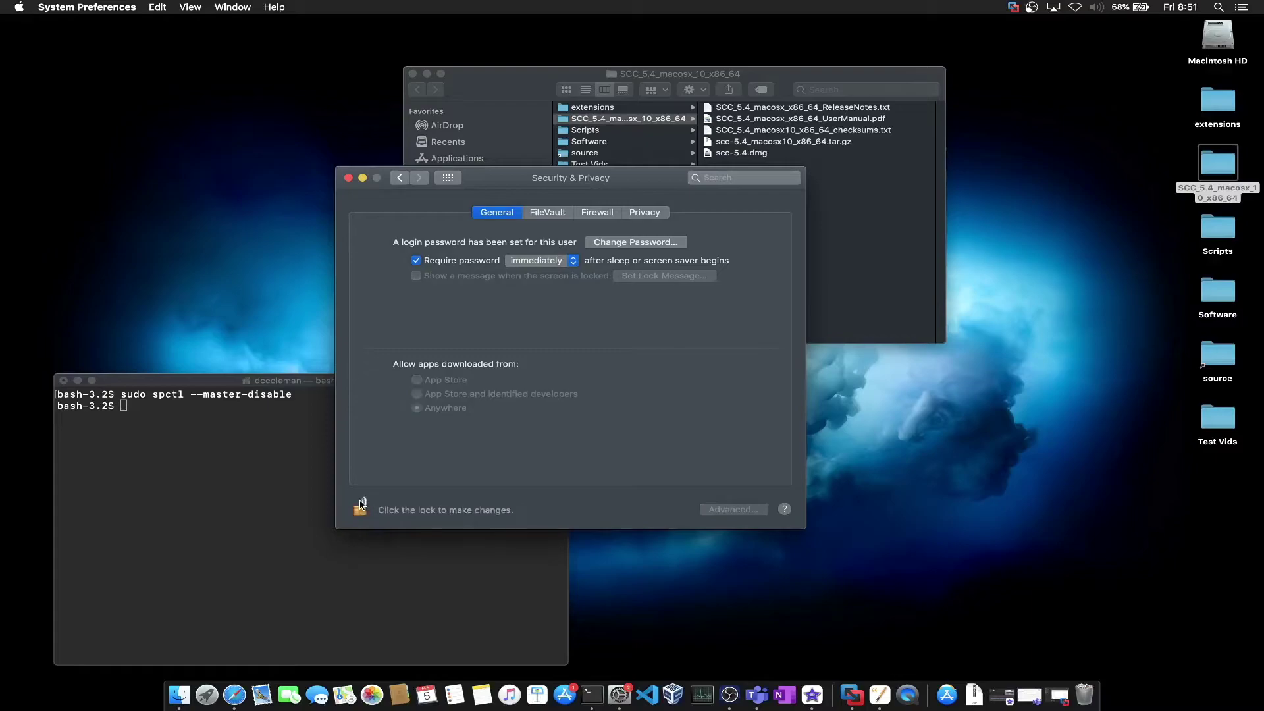
{"action": "left_click", "coordinate": [348, 178]}
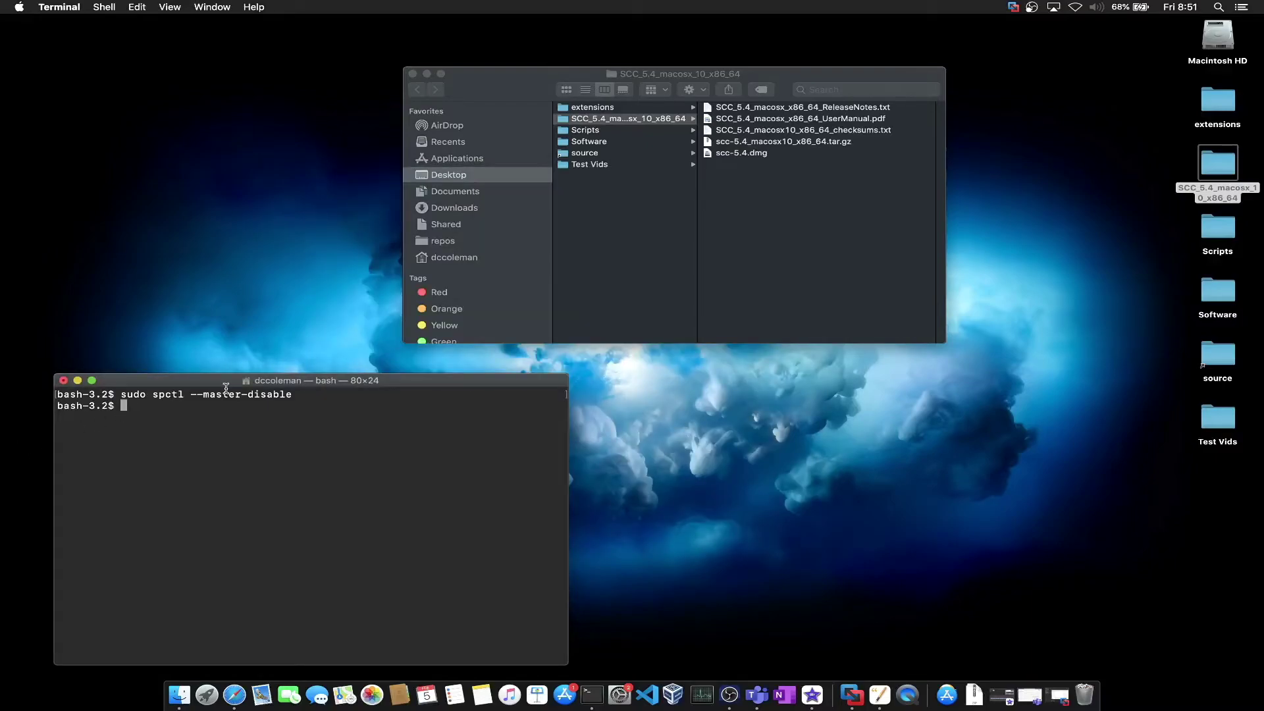
- Open the scc-5.4.dmg disk image in Finder and copy SCC.app into the Applications folder
{"action": "left_click", "coordinate": [783, 272]}
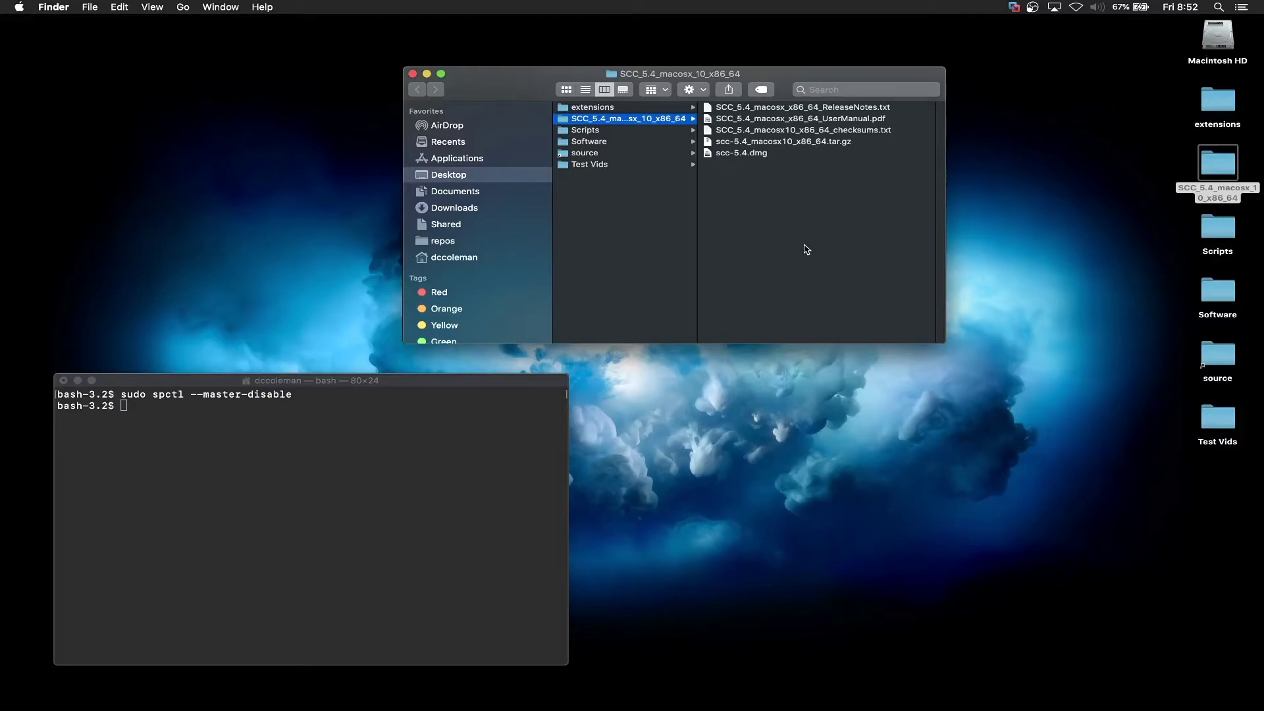
{"action": "left_click", "coordinate": [747, 154]}
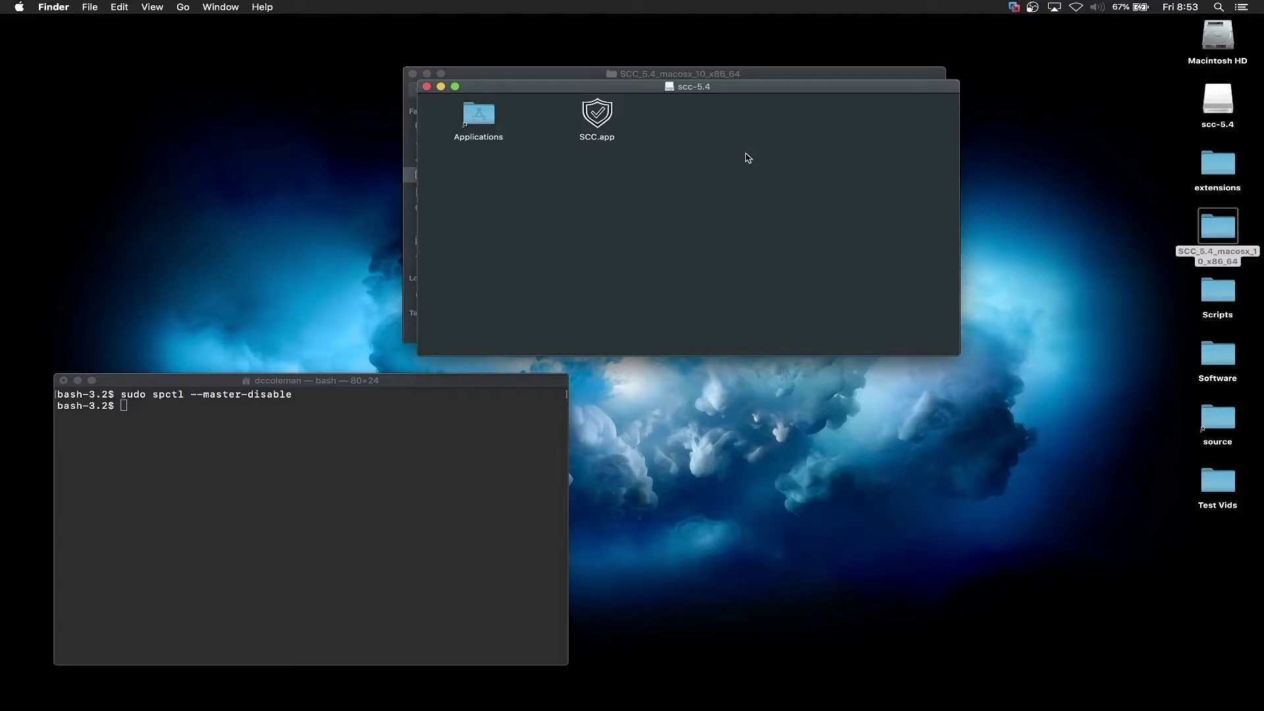
{"action": "left_click_drag", "start_coordinate": [601, 115], "coordinate": [484, 119]}
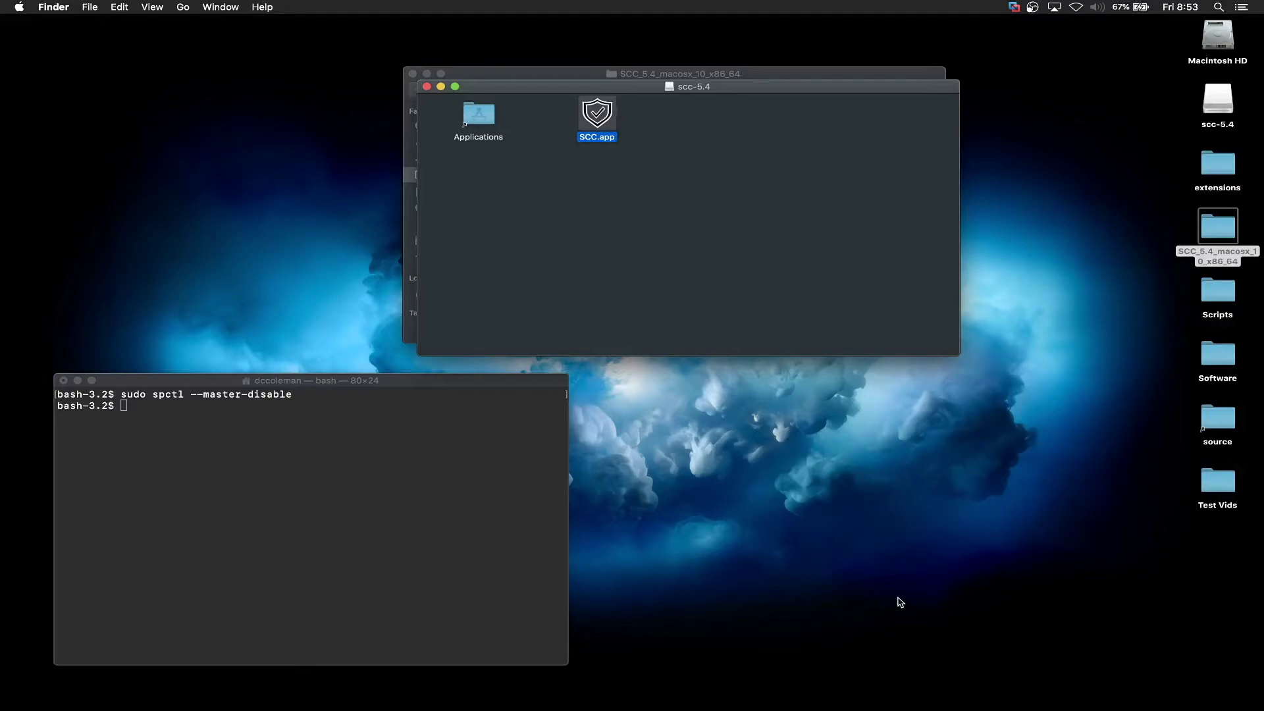
- Launch the SCC app from the Mac's Applications folder
{"action": "mouse_move", "coordinate": [902, 697]}
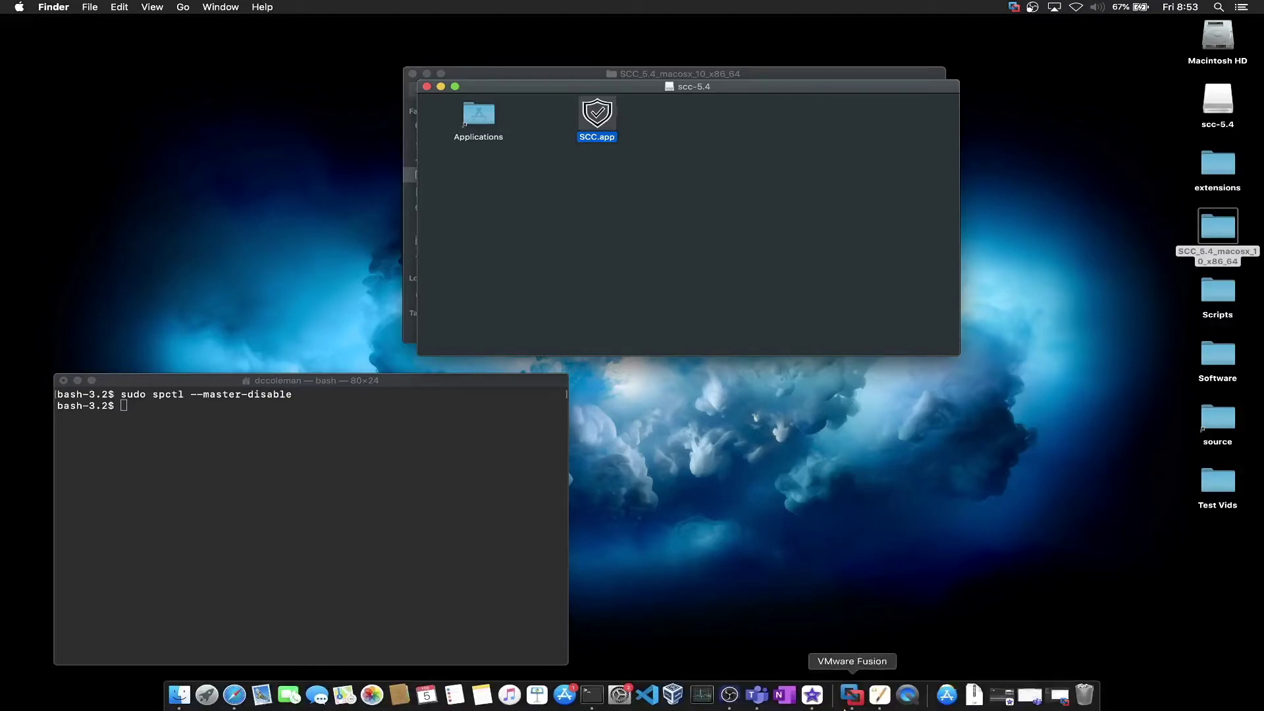
{"action": "left_click", "coordinate": [947, 694]}
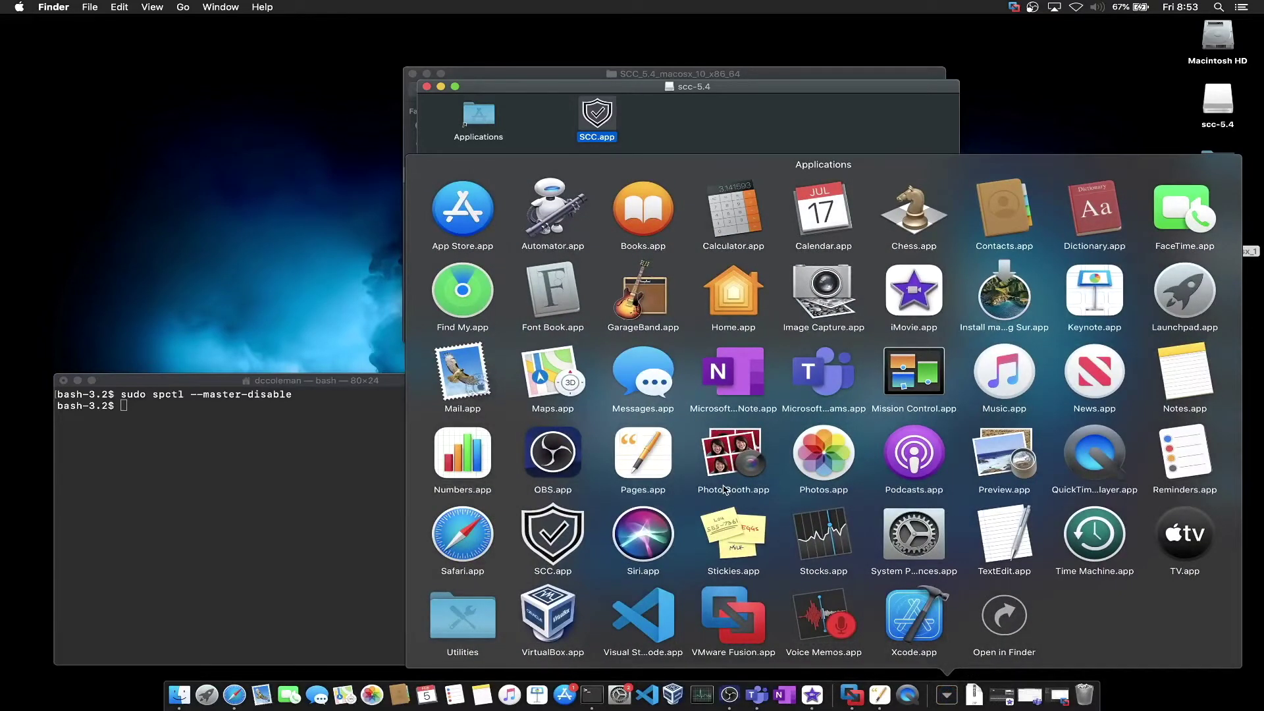
{"action": "left_click", "coordinate": [555, 550]}
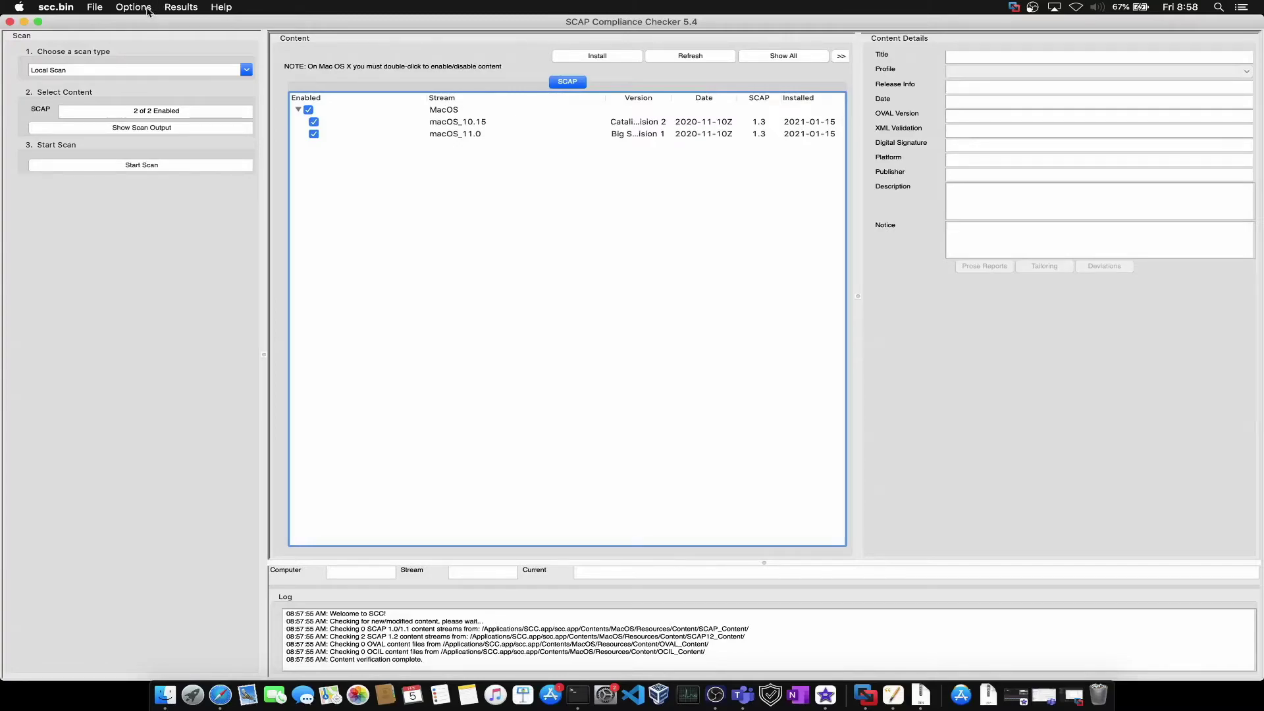
{"action": "left_click", "coordinate": [77, 706]}
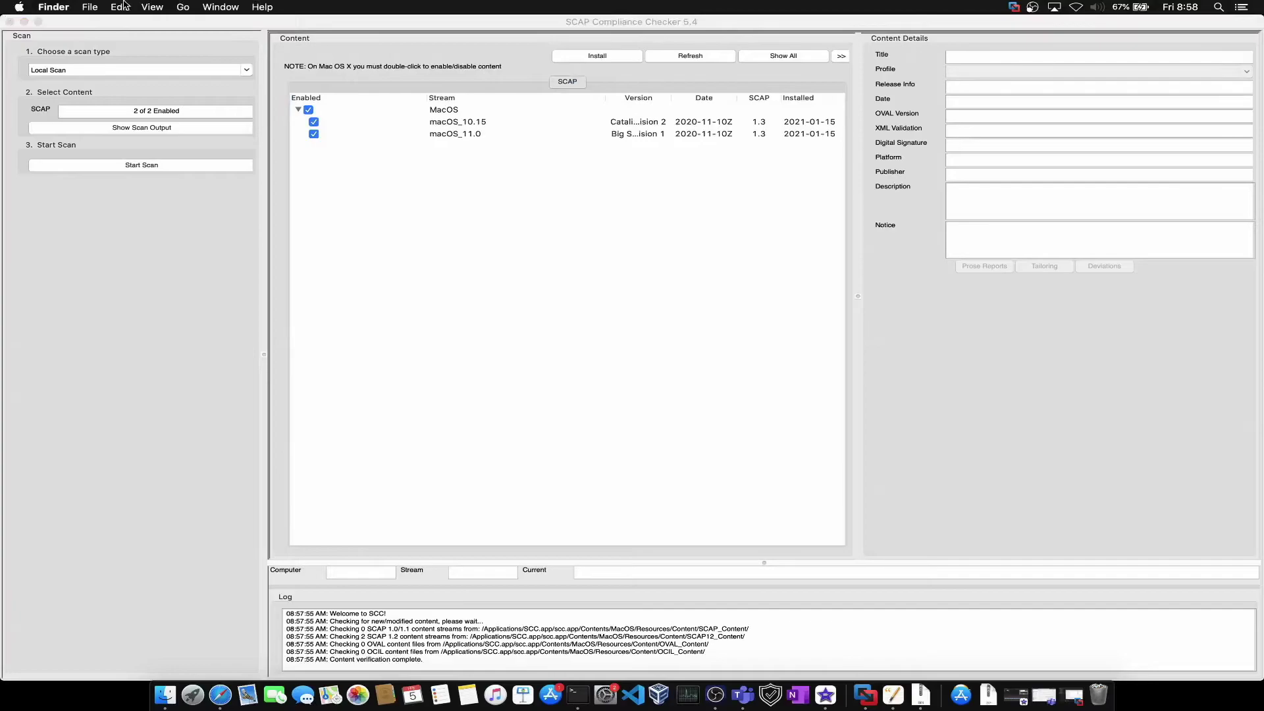
{"action": "left_click", "coordinate": [123, 24]}
{"action": "left_click", "coordinate": [129, 6]}
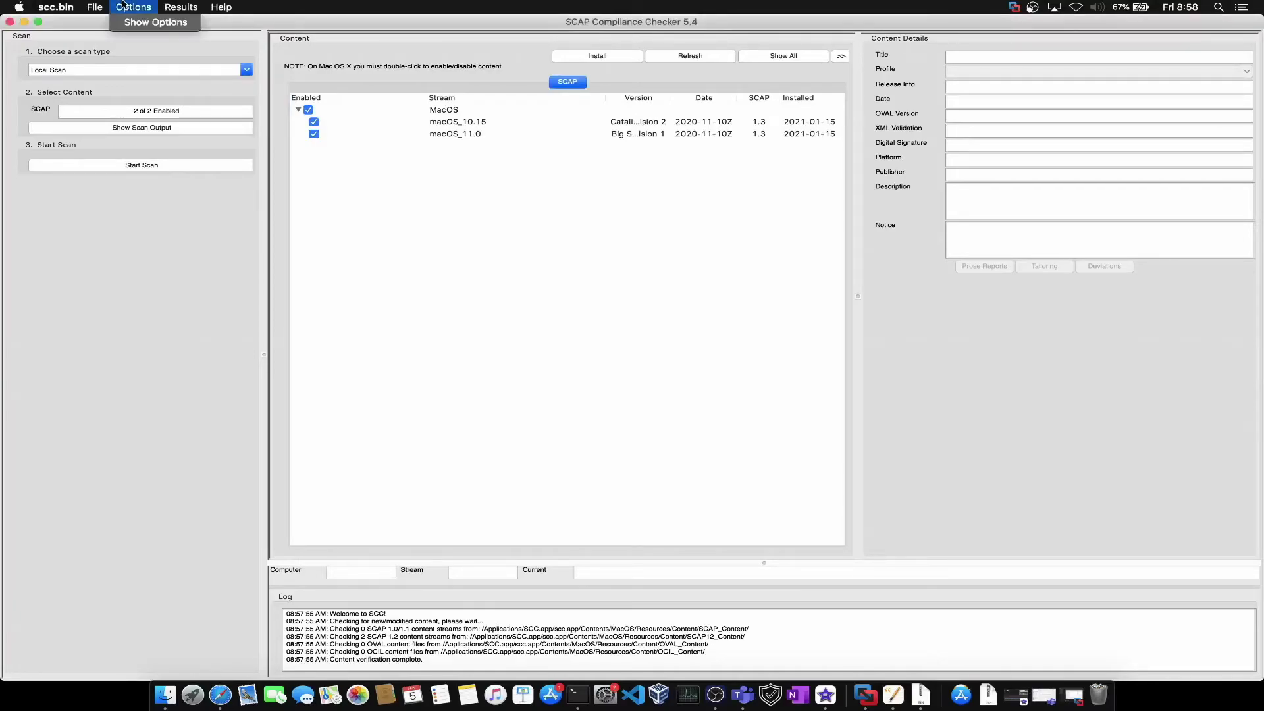
{"action": "left_click", "coordinate": [77, 5]}
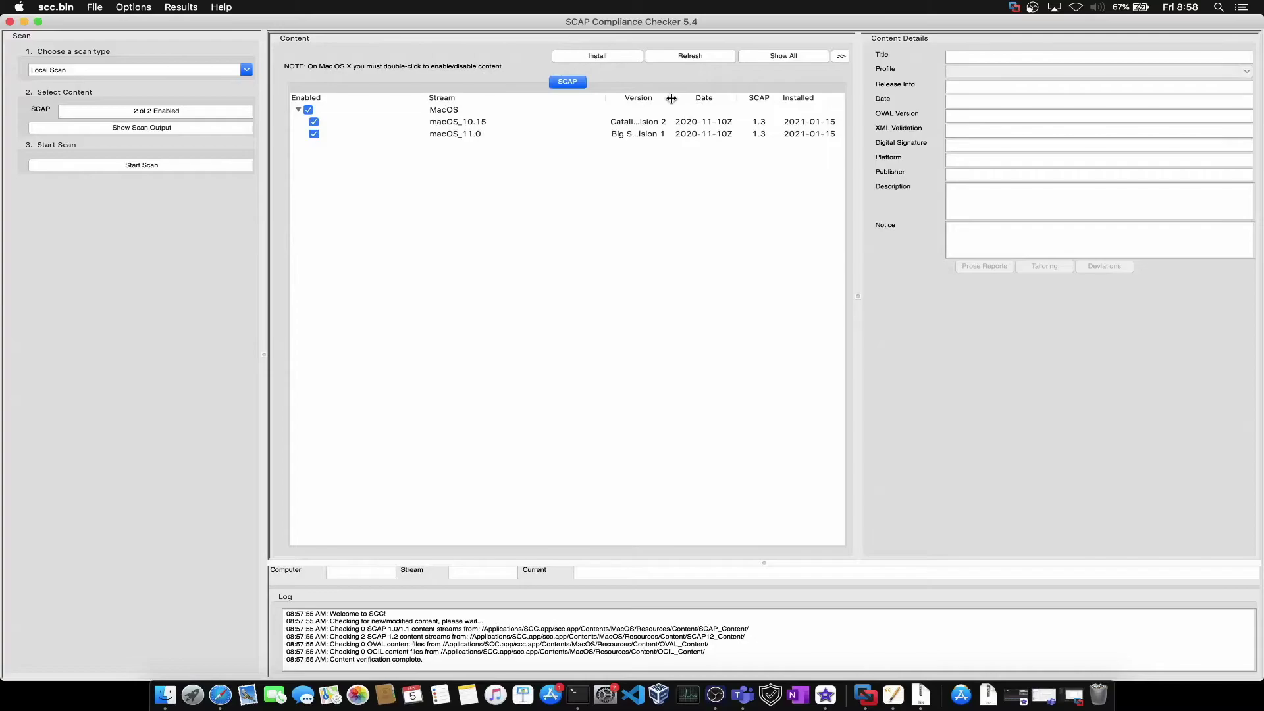
- Widen the Version column of the SCAP content list slightly, and disable and re-enable the macOS_10.15 stream
{"action": "mouse_move", "coordinate": [672, 98]}
{"action": "left_mouse_down"}
{"action": "mouse_move", "coordinate": [730, 98]}
{"action": "mouse_move", "coordinate": [677, 97]}
{"action": "left_mouse_up"}
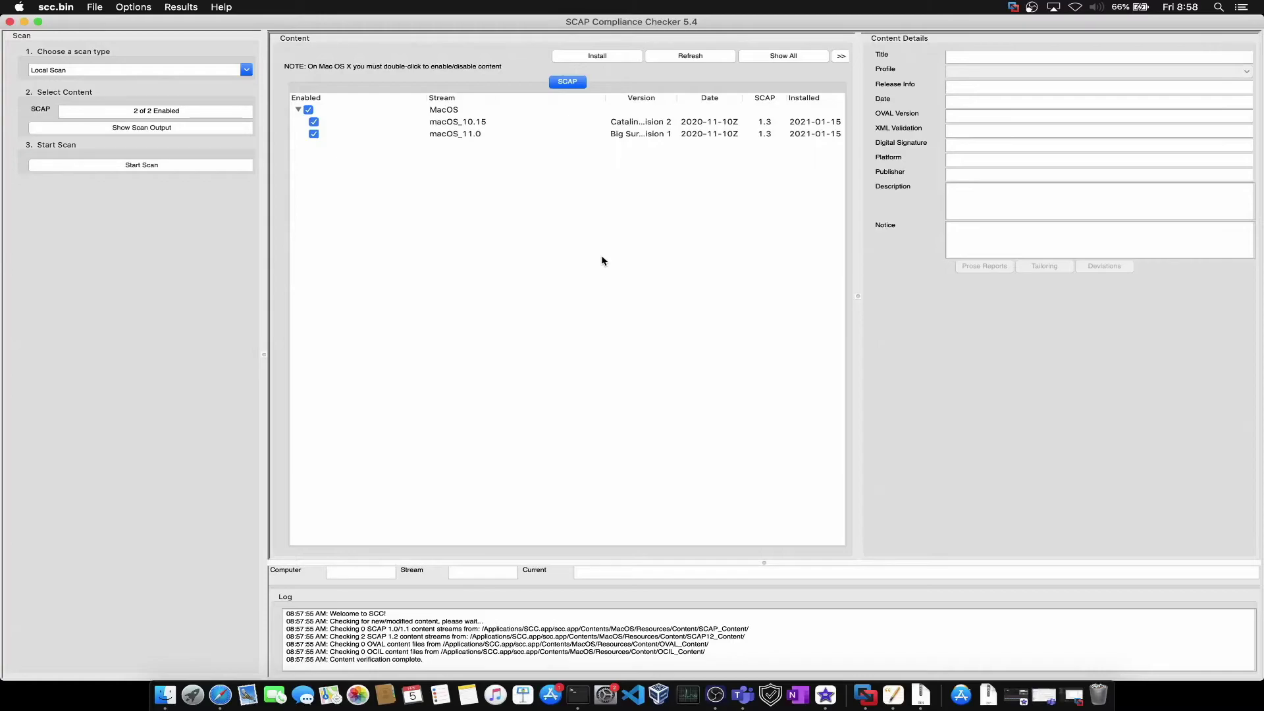
{"action": "double_click", "coordinate": [349, 125]}
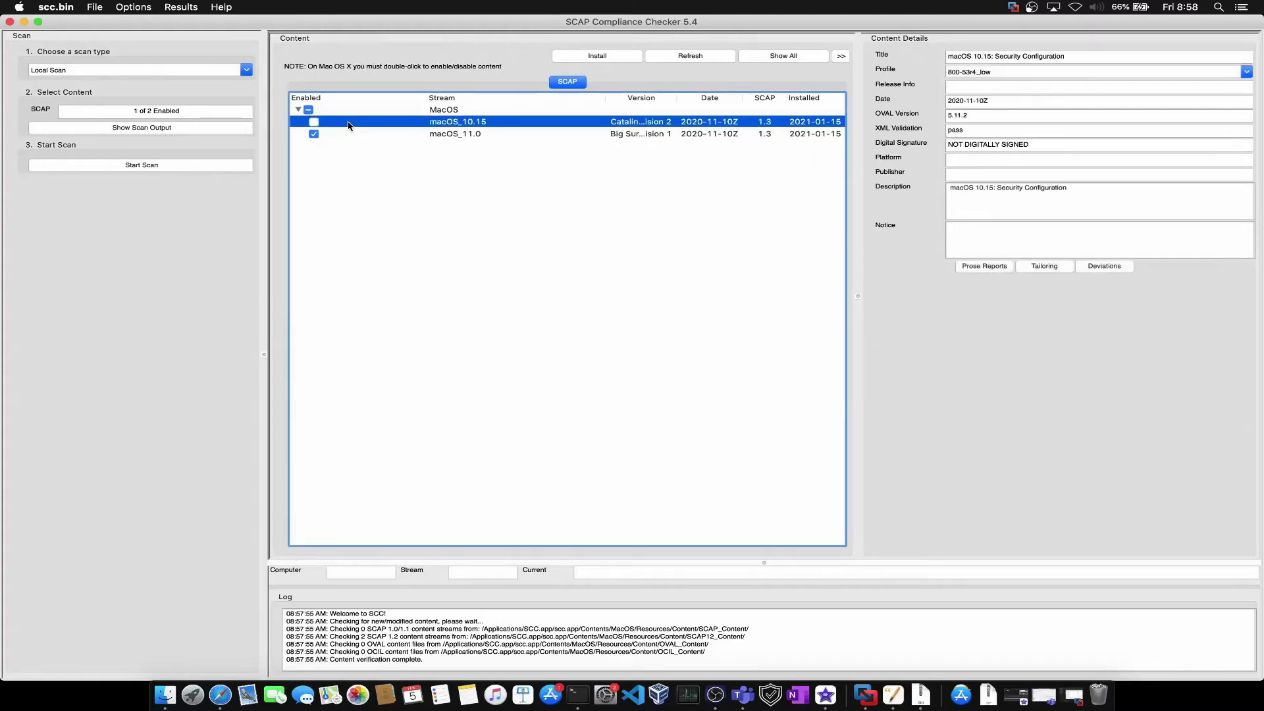
{"action": "double_click", "coordinate": [348, 125]}
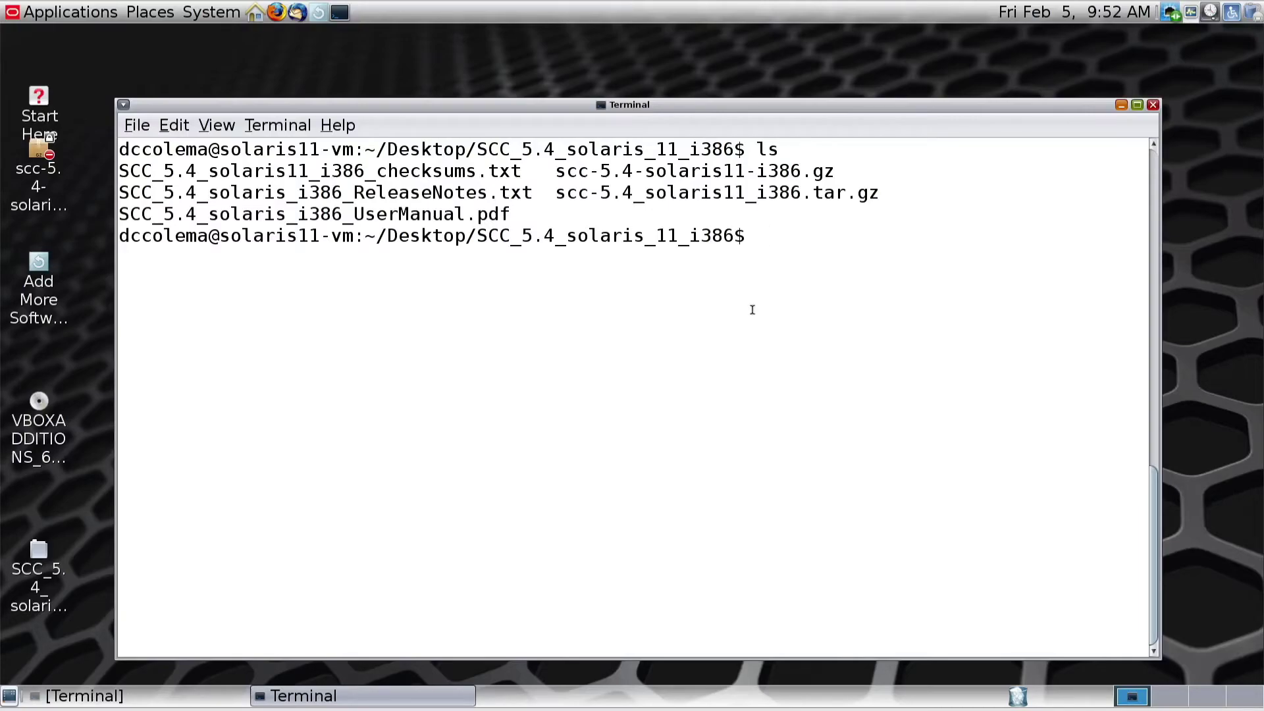
- In the Solaris 11 terminal, try to decompress scc-5.4-solaris11-i386.gz with gunzip without superuser rights
{"action": "type", "text": "gunzip"}
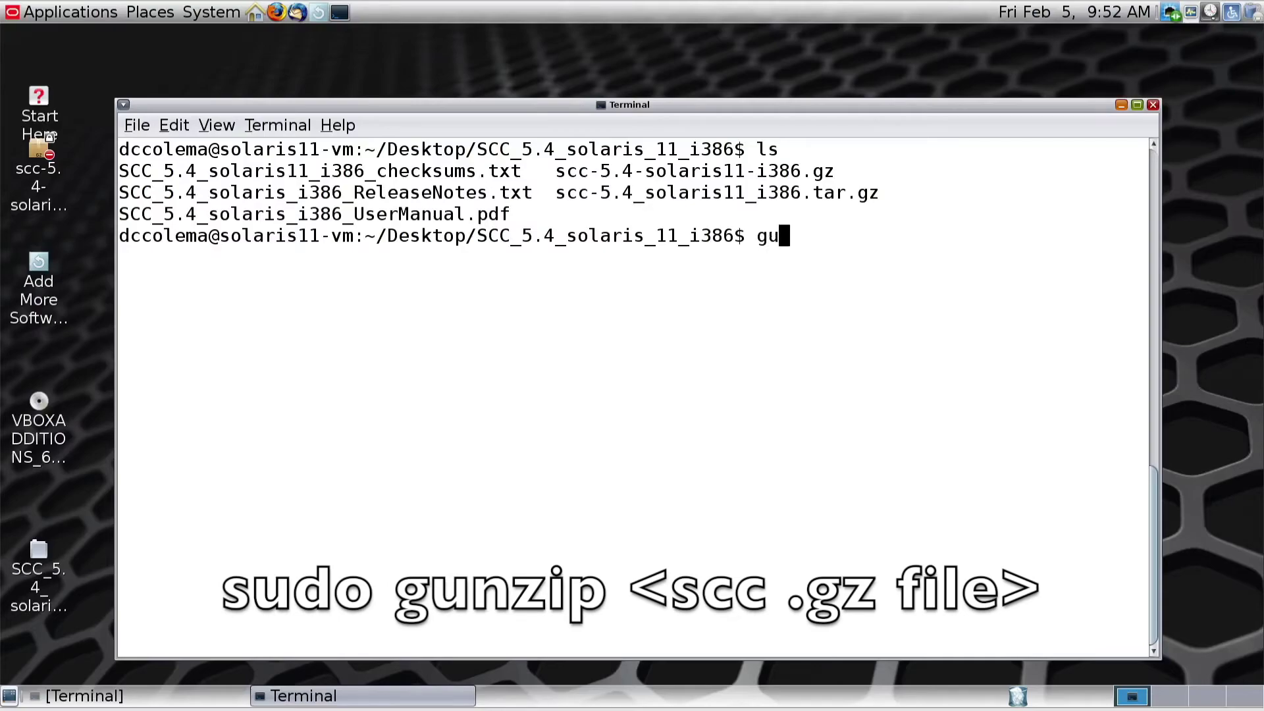
{"action": "type", "text": " scc"}
{"action": "key", "text": "Tab"}
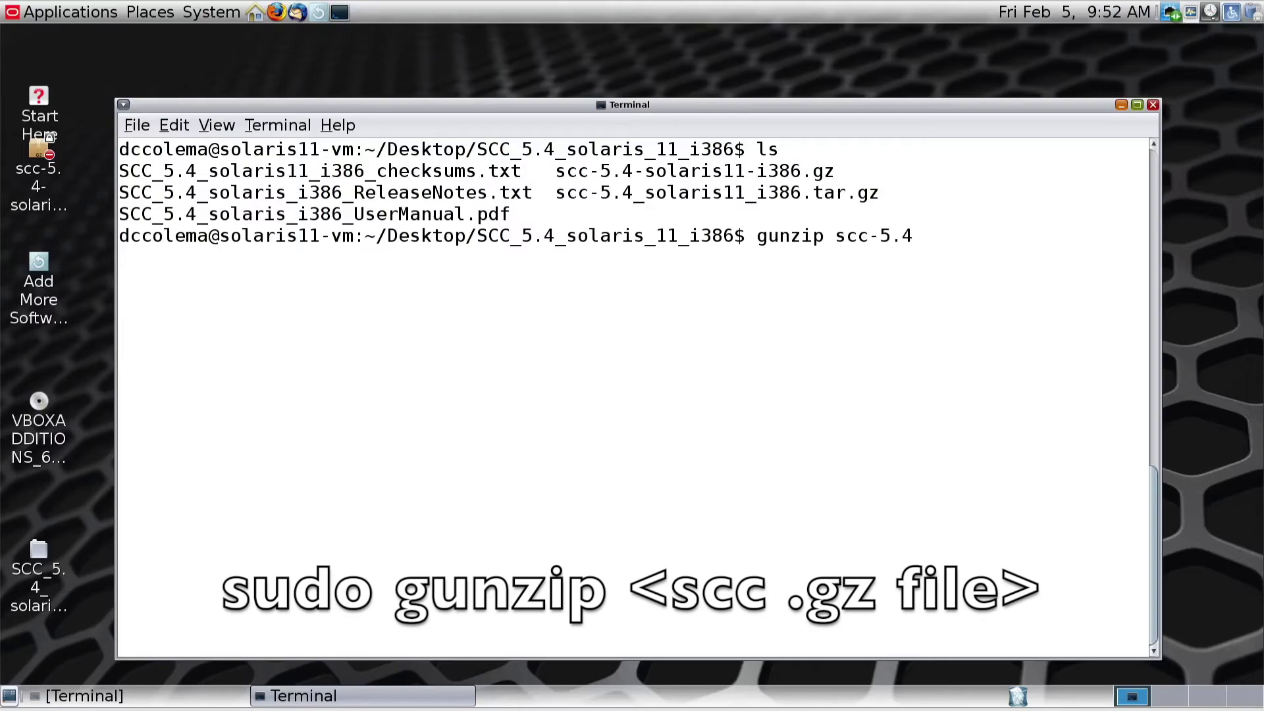
{"action": "type", "text": "-"}
{"action": "key", "text": "Tab"}
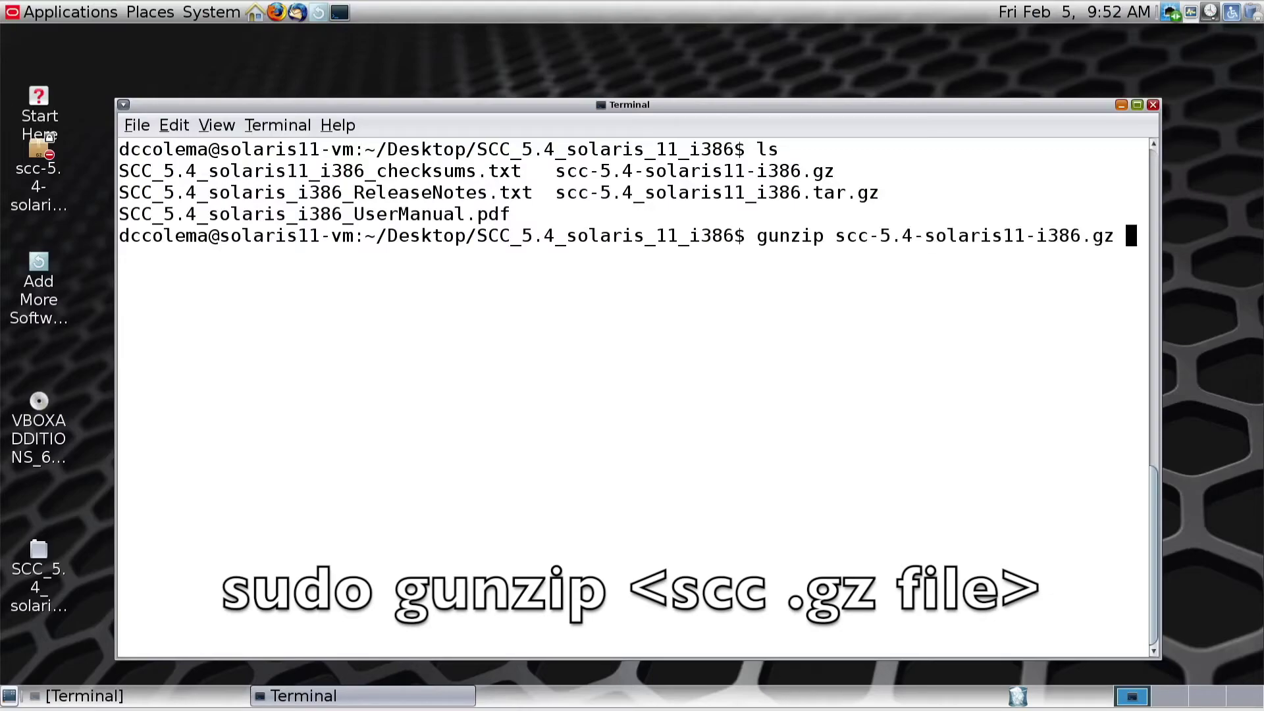
{"action": "key", "text": "Return"}
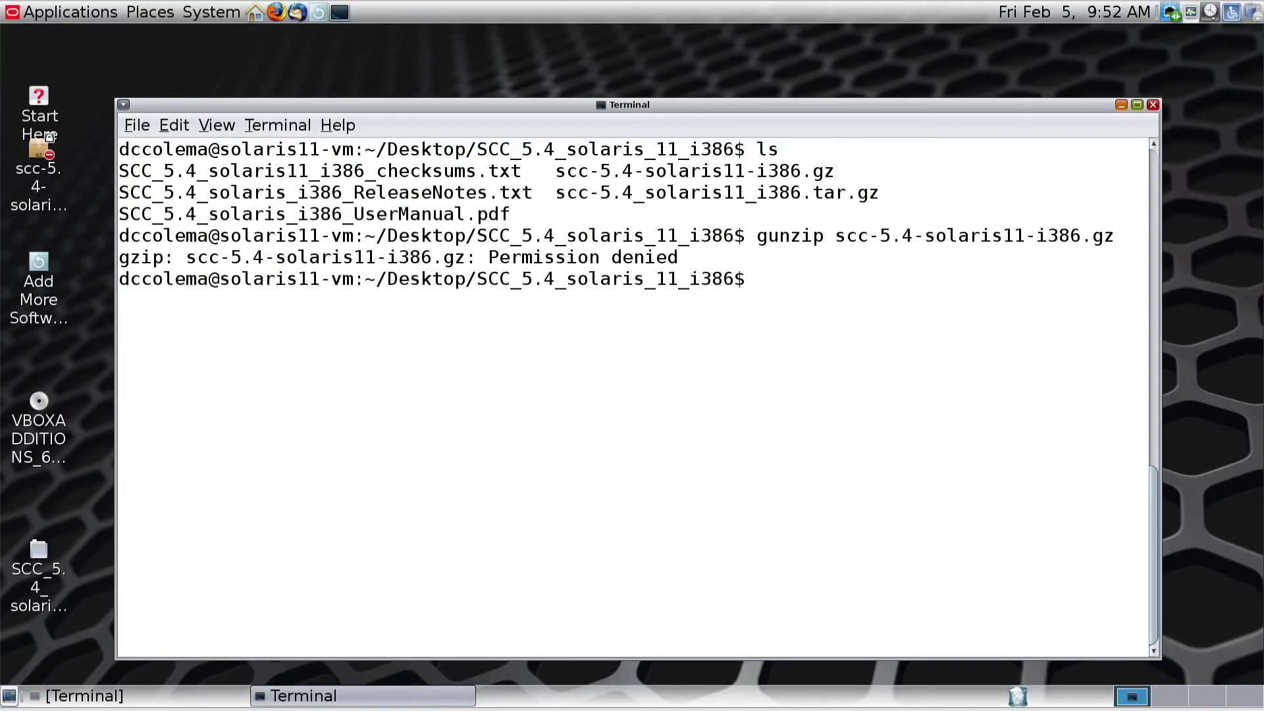
- Decompress scc-5.4-solaris11-i386.gz by rerunning the gunzip command with sudo
{"action": "key", "text": "Up"}
{"action": "key", "text": "Left"}
{"action": "key", "text": "Left"}
{"action": "key", "text": "Left"}
{"action": "key", "text": "Left"}
{"action": "key", "text": "Left"}
{"action": "key", "text": "Left"}
{"action": "key", "text": "Left"}
{"action": "key", "text": "Left"}
{"action": "key", "text": "Left"}
{"action": "key", "text": "Left"}
{"action": "key", "text": "Left"}
{"action": "key", "text": "Left"}
{"action": "key", "text": "Left"}
{"action": "key", "text": "Left"}
{"action": "key", "text": "Left"}
{"action": "key", "text": "Left"}
{"action": "key", "text": "Left"}
{"action": "key", "text": "Left"}
{"action": "key", "text": "Left"}
{"action": "key", "text": "Left"}
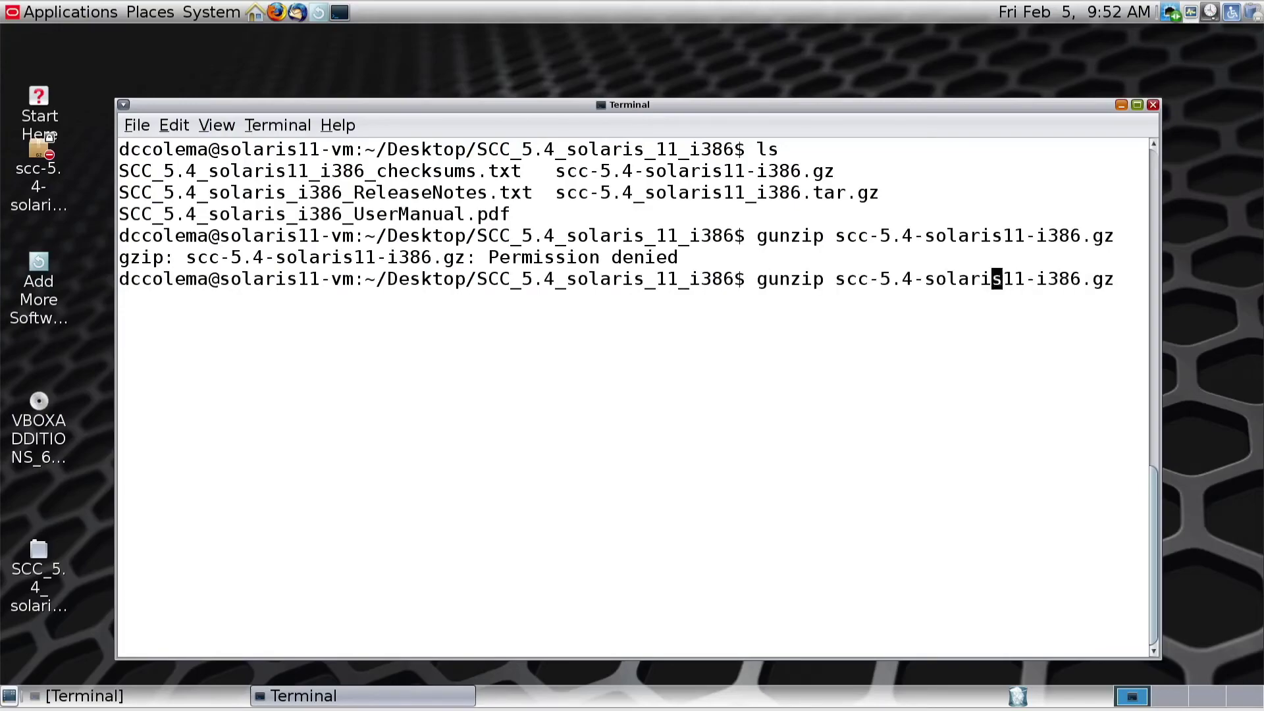
{"action": "type", "text": "sudo"}
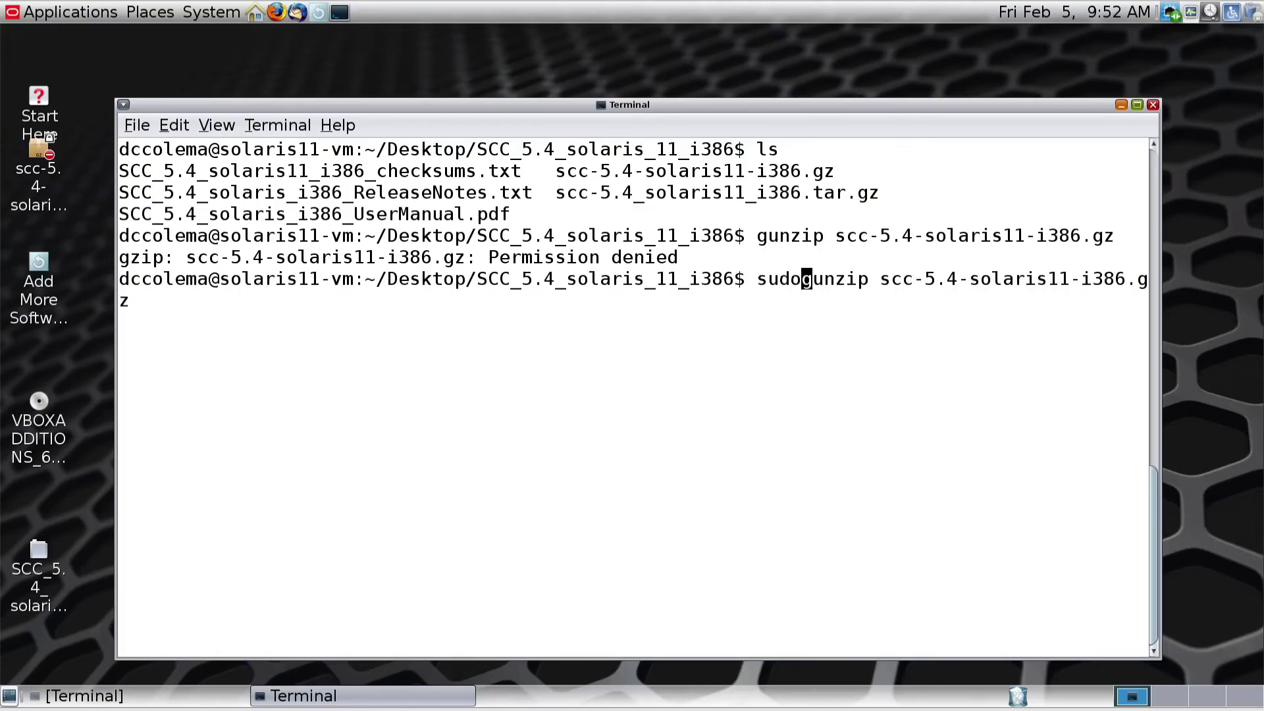
{"action": "key", "text": "Return"}
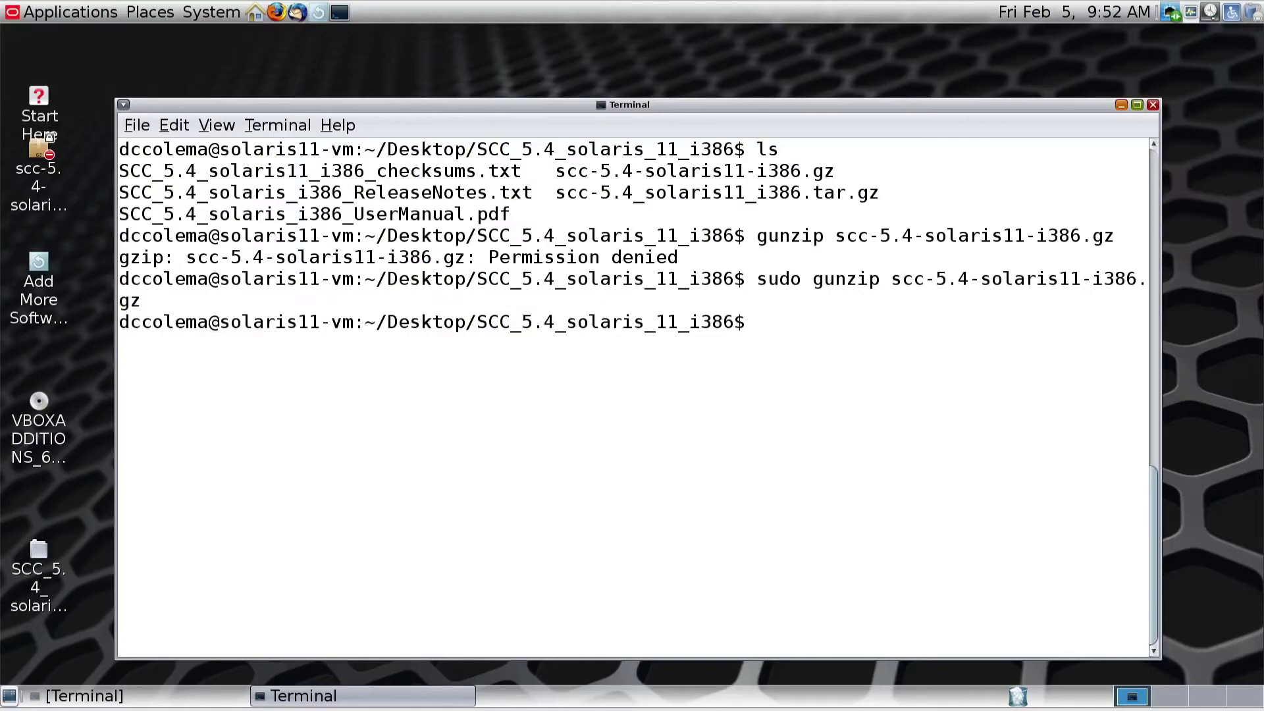
- List the SCC_5.4_solaris_11_i386 folder with ls and examine the decompressed package file's name
{"action": "type", "text": "ls"}
{"action": "key", "text": "Return"}
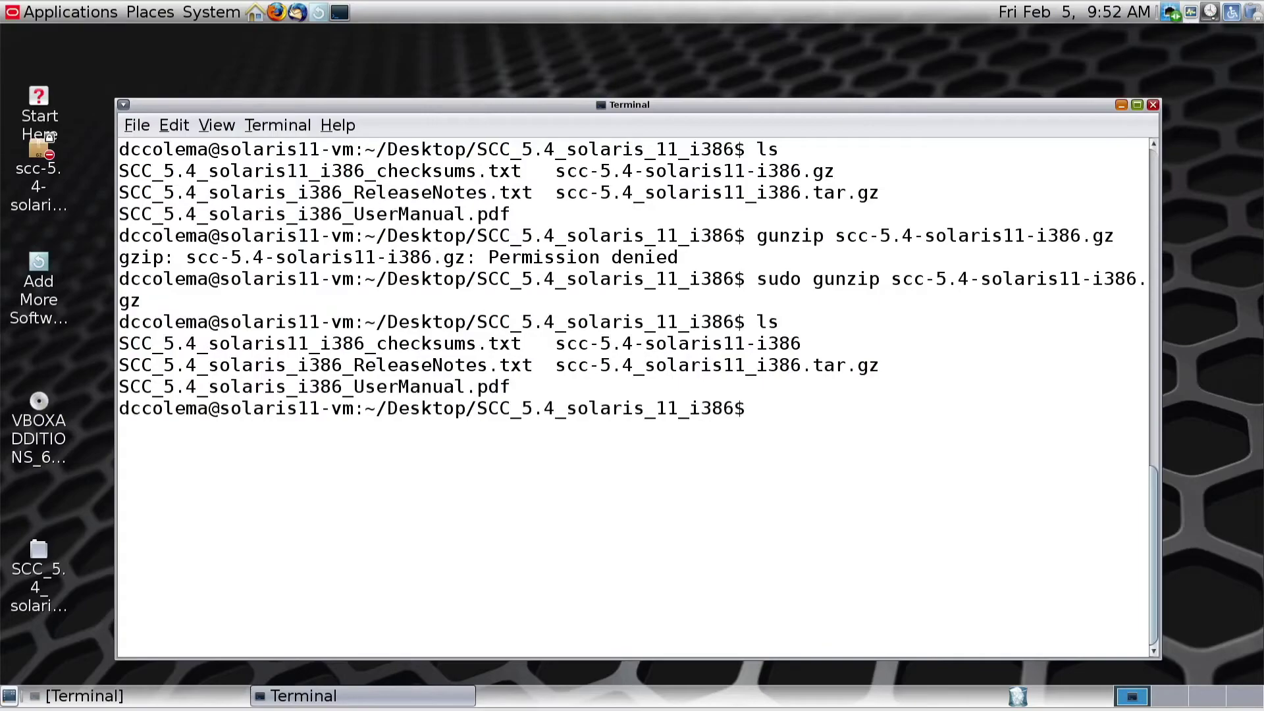
{"action": "left_click_drag", "start_coordinate": [804, 340], "coordinate": [555, 343]}
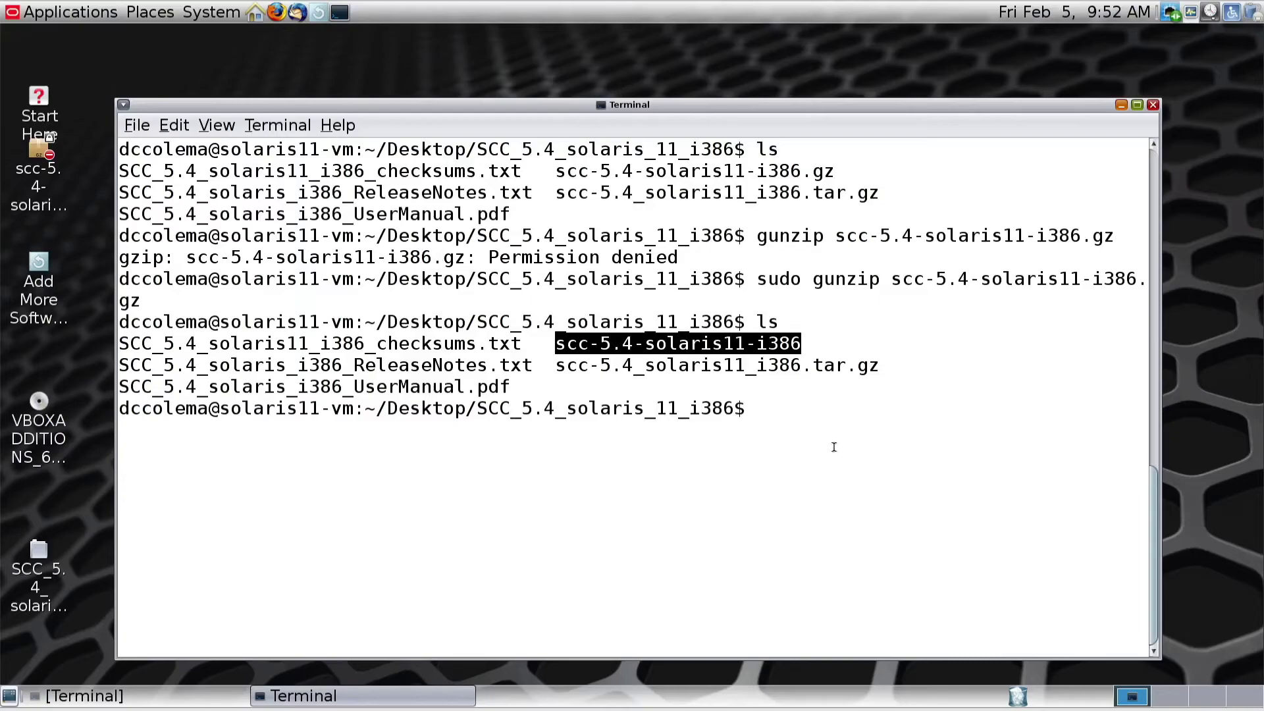
{"action": "left_click", "coordinate": [784, 403]}
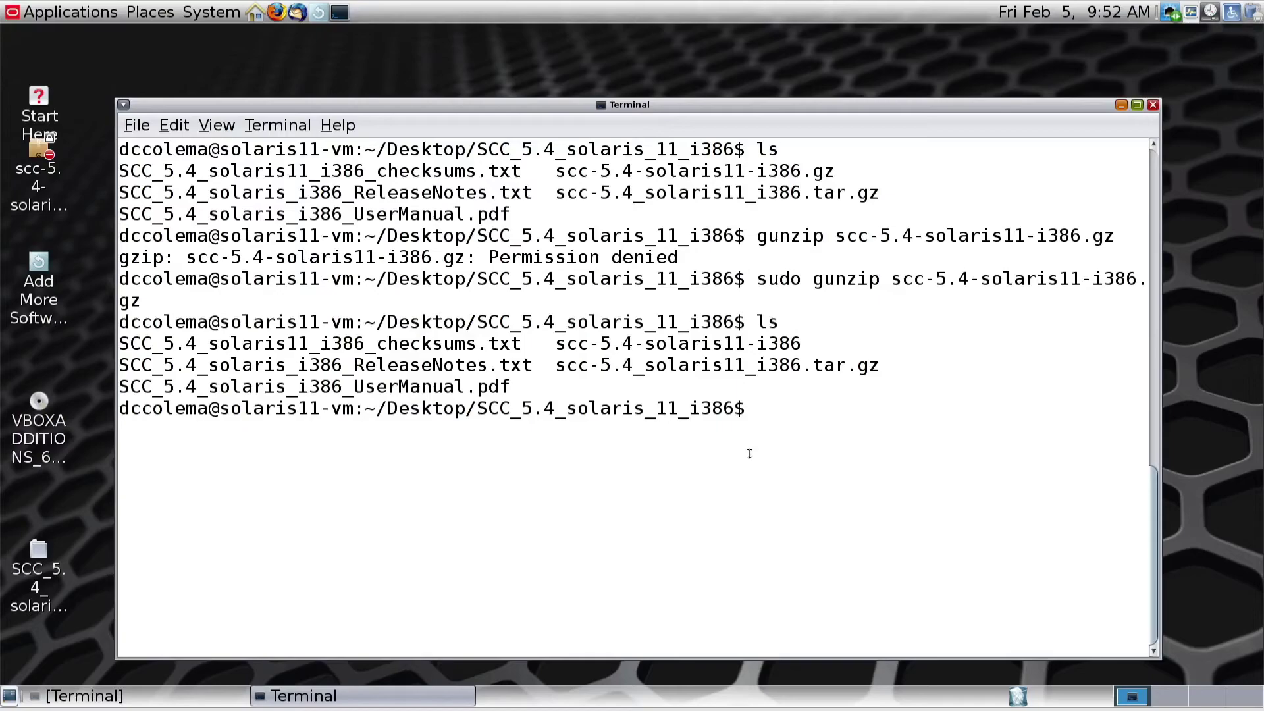
- Start the Solaris package installation with sudo pkgadd -d scc-5.4-solaris11-i386 all, widening the terminal window to fit the command on one line
{"action": "type", "text": "su"}
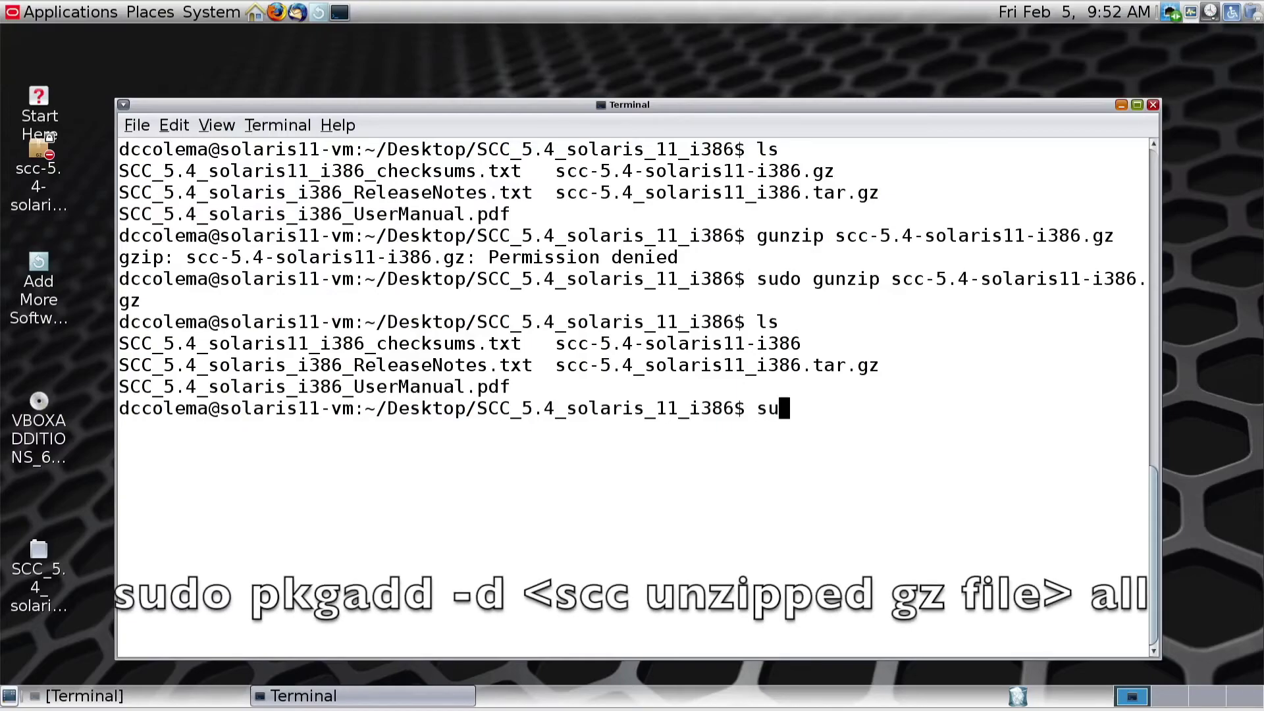
{"action": "type", "text": "do pkgadd "}
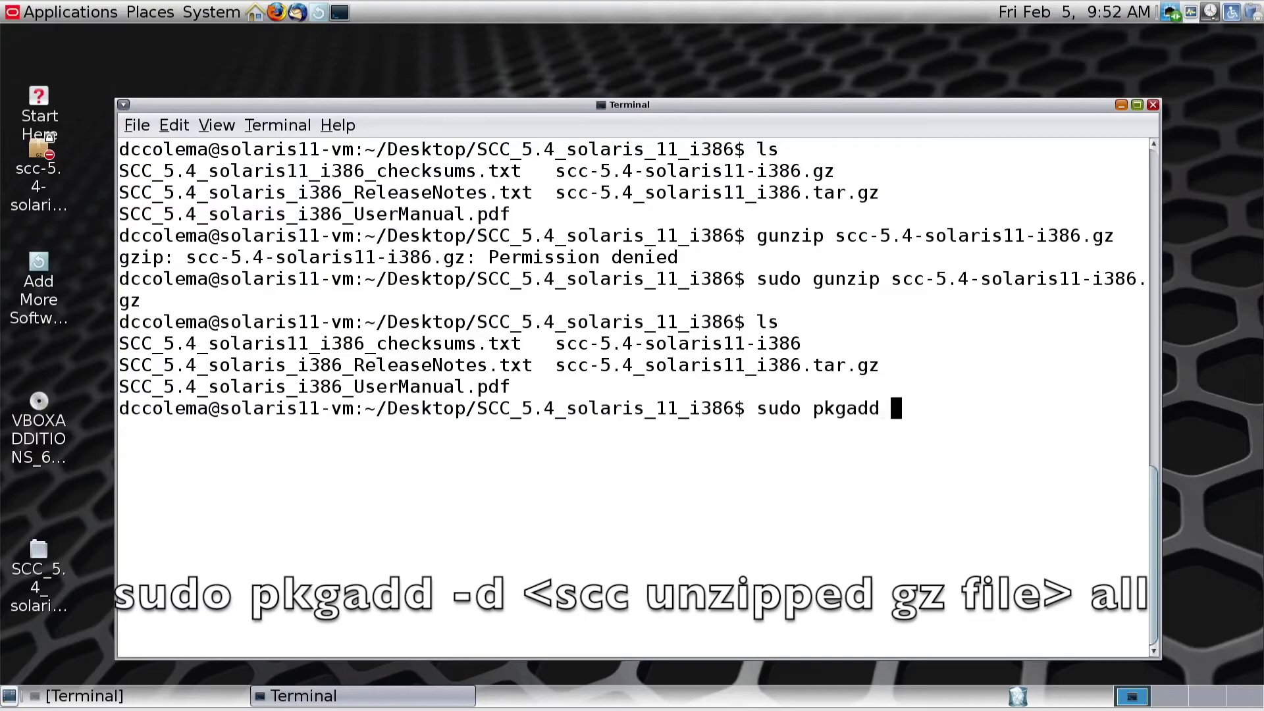
{"action": "type", "text": "-d scc"}
{"action": "key", "text": "Tab"}
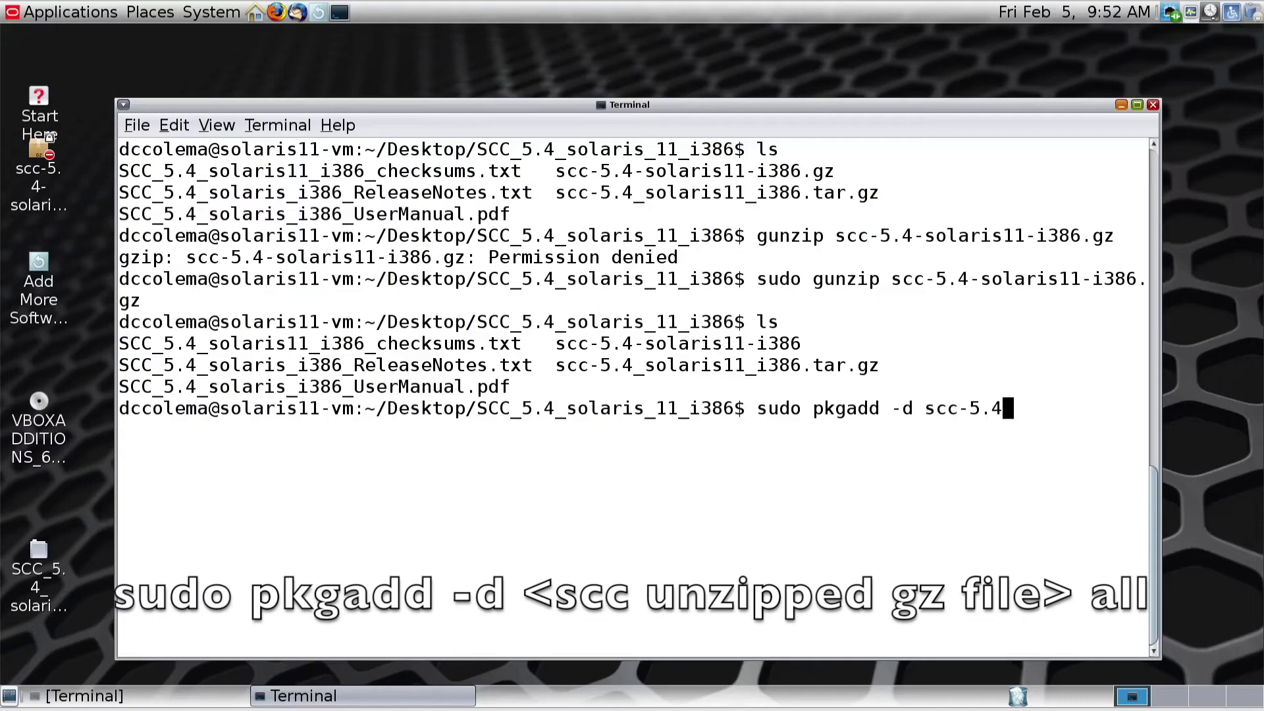
{"action": "type", "text": "-"}
{"action": "key", "text": "Tab"}
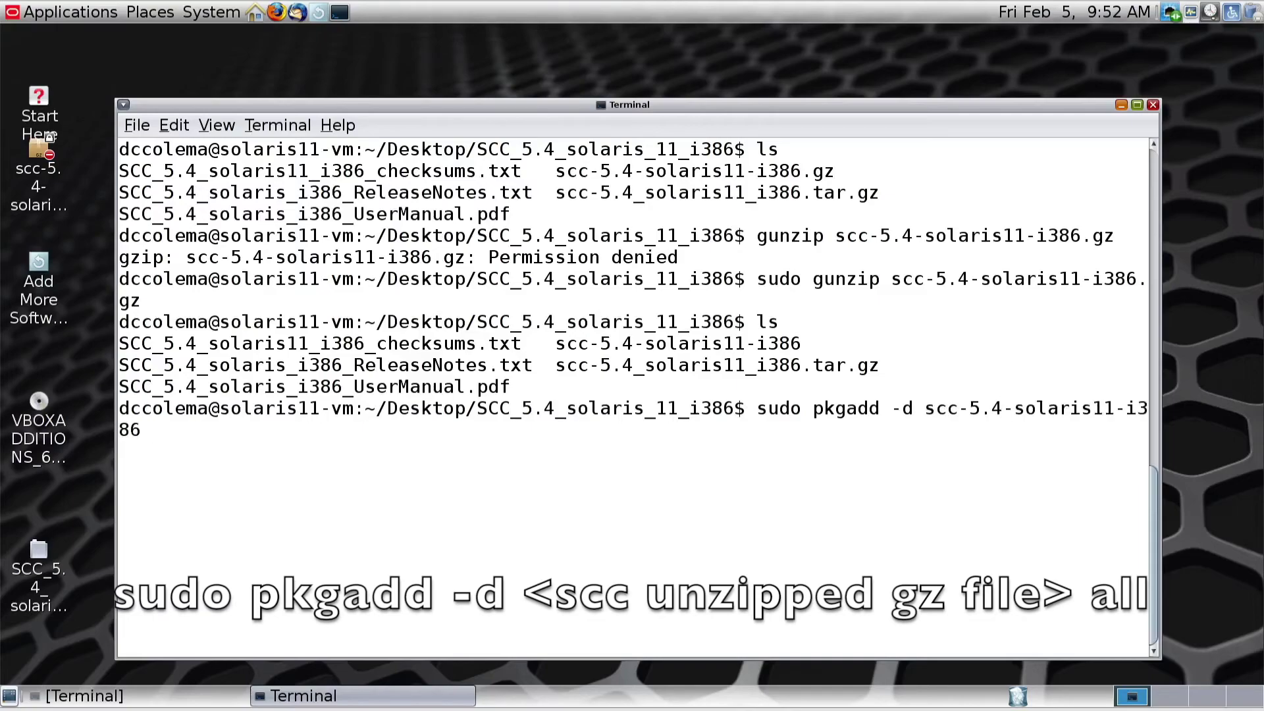
{"action": "type", "text": "all"}
{"action": "left_click_drag", "start_coordinate": [1156, 358], "coordinate": [1247, 366]}
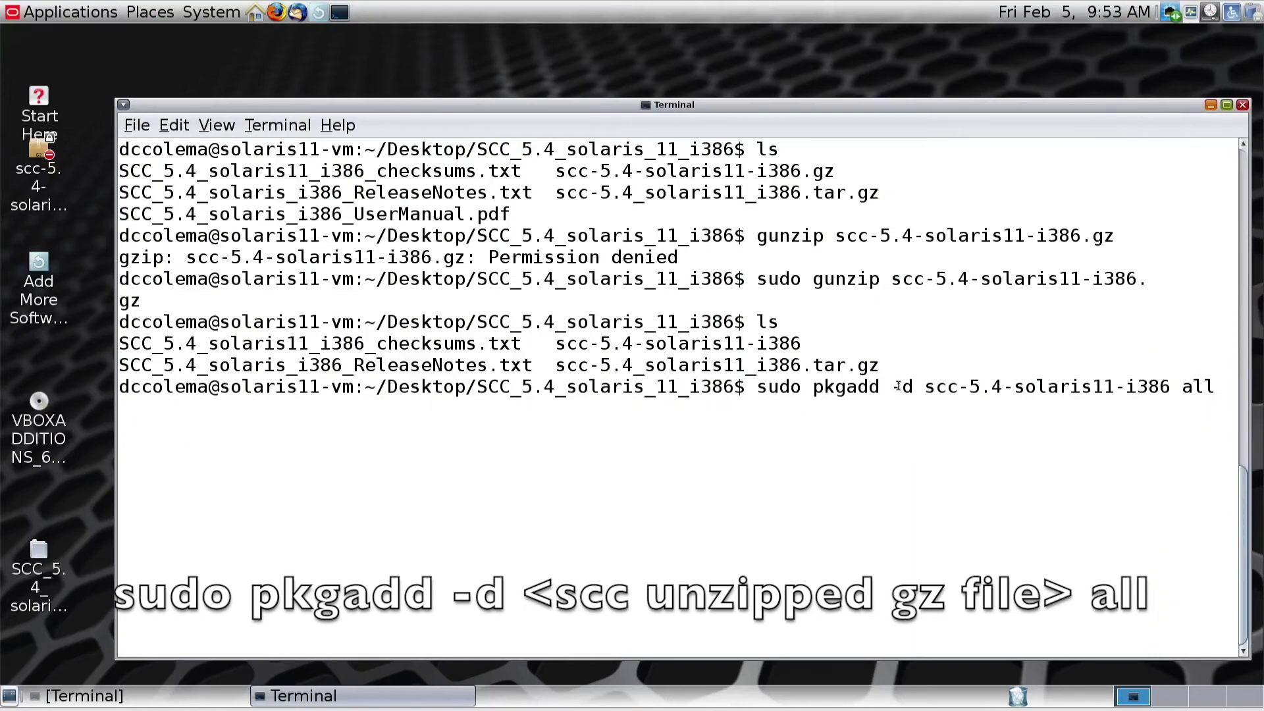
{"action": "left_click_drag", "start_coordinate": [925, 386], "coordinate": [1170, 385]}
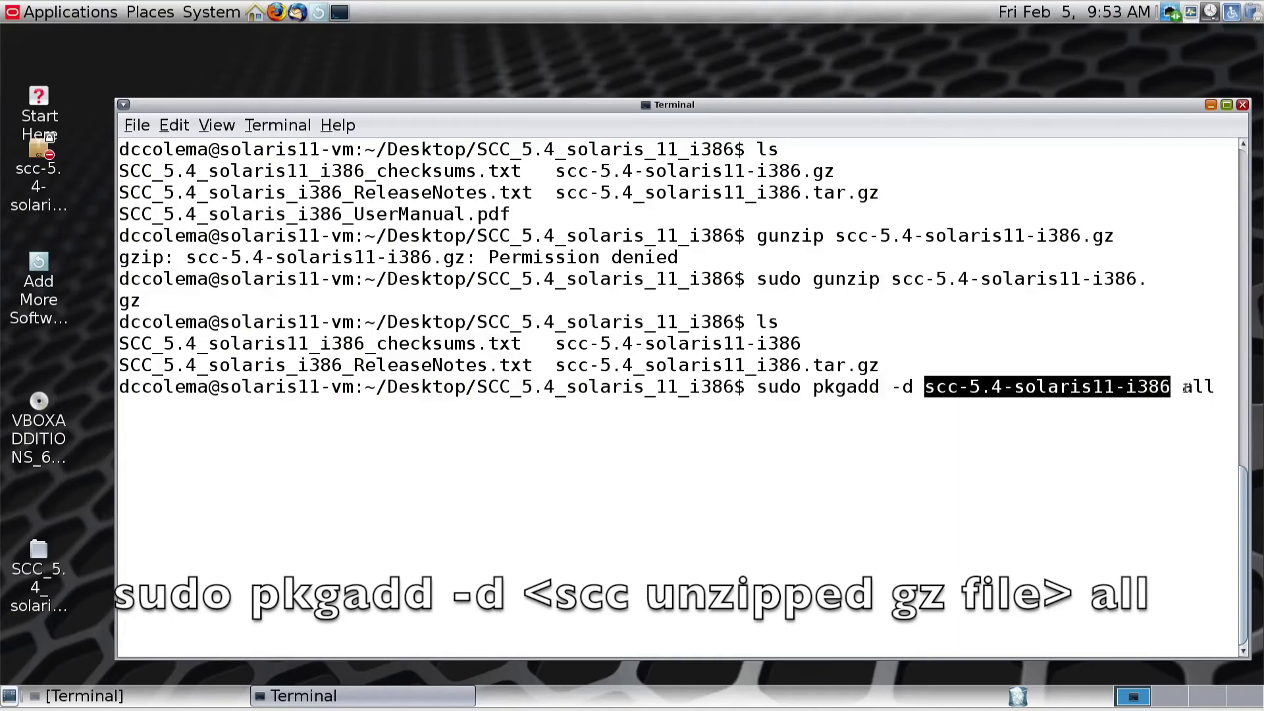
{"action": "left_click", "coordinate": [1186, 388]}
{"action": "double_click", "coordinate": [1186, 389]}
{"action": "left_click", "coordinate": [1185, 388]}
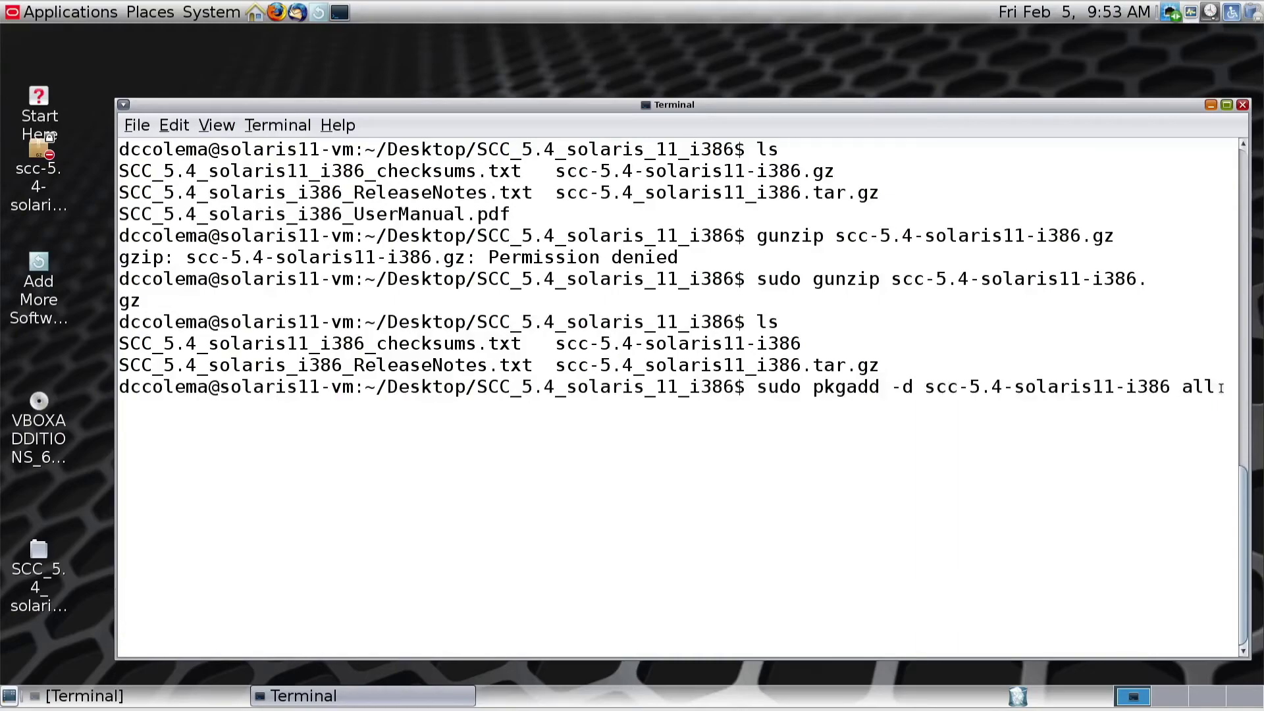
{"action": "key", "text": "Return"}
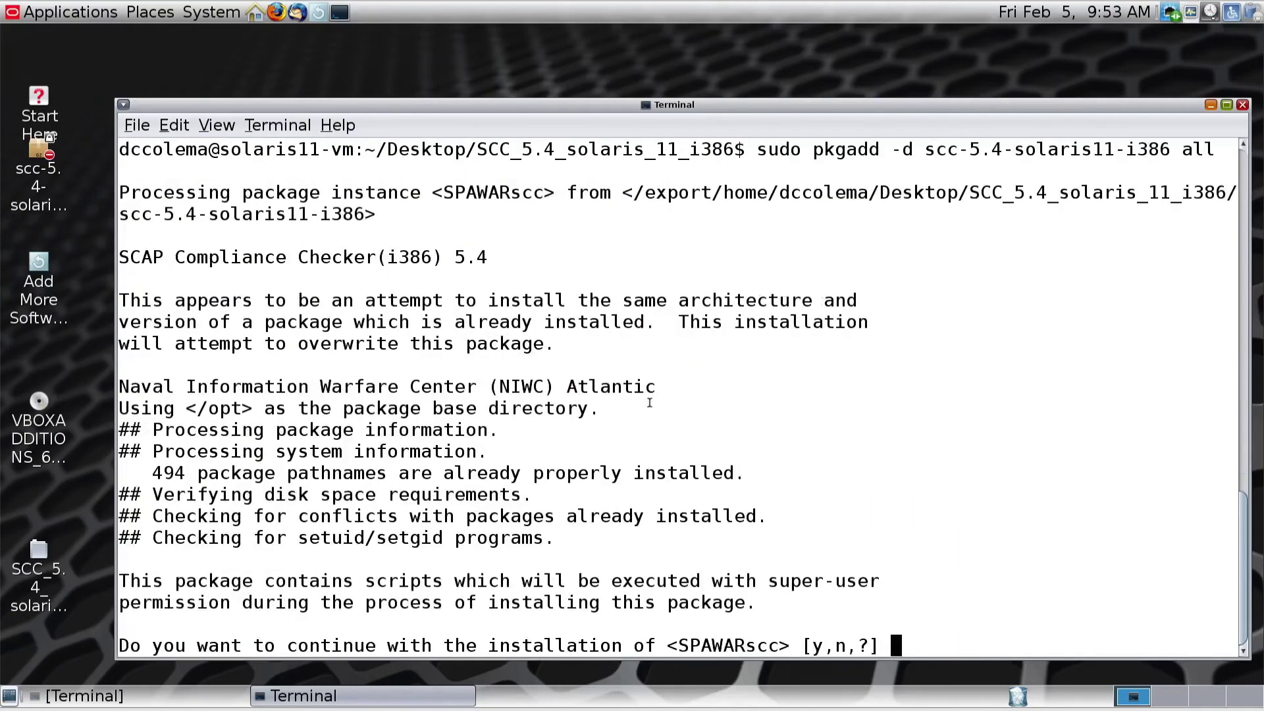
- Answer y to continue installing the SPAWARscc package, and clear the terminal once the installation ends
{"action": "type", "text": "y"}
{"action": "key", "text": "Return"}
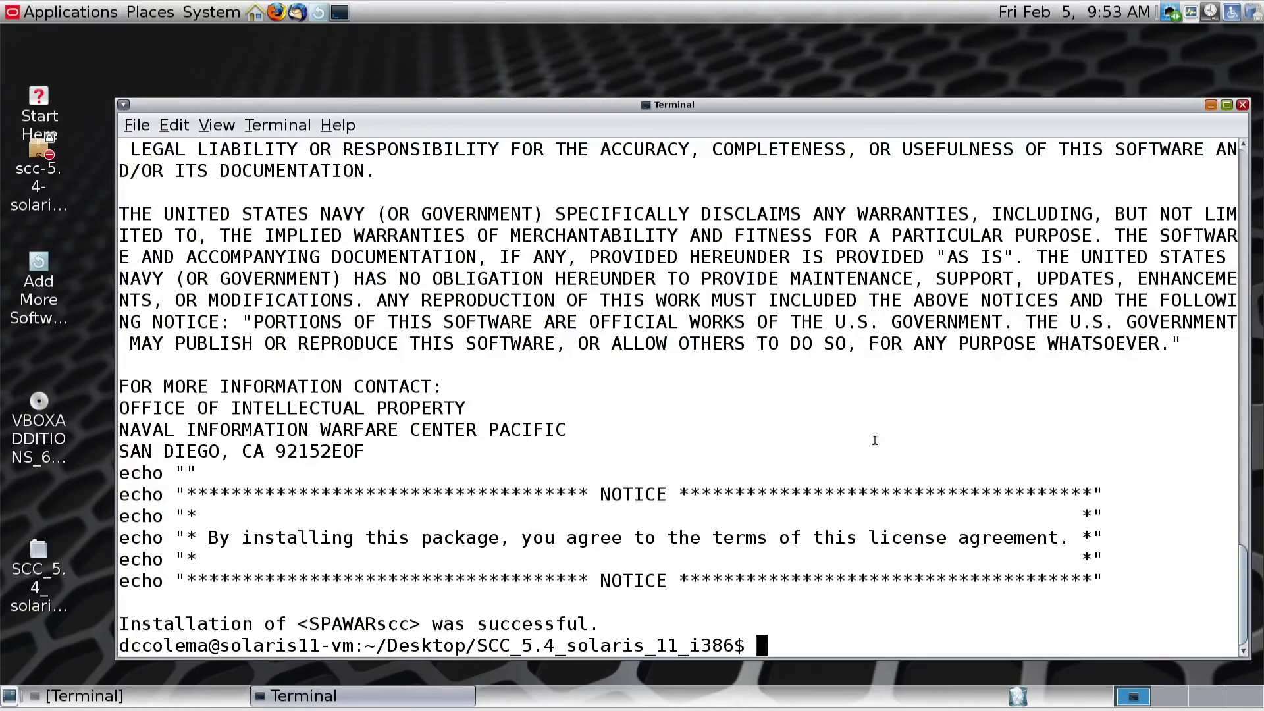
{"action": "key", "text": "ctrl+l"}
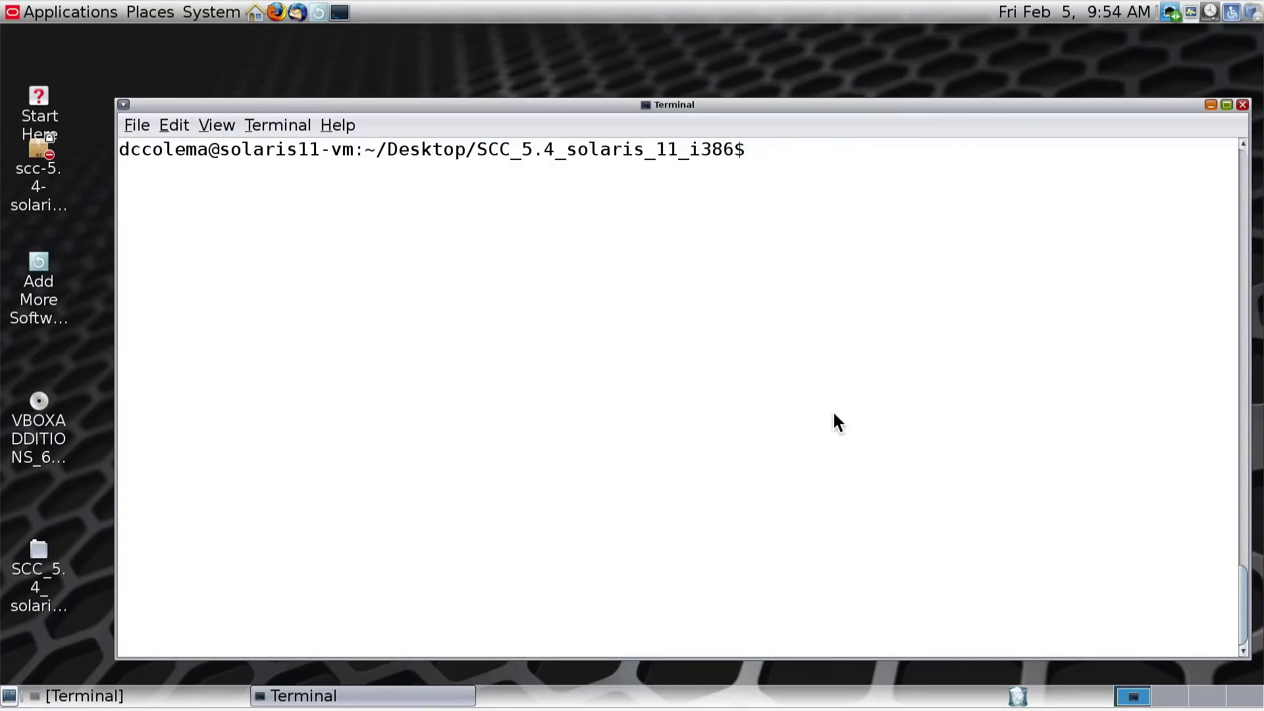
- Launch the command-line SCAP Compliance Checker with superuser rights by running sudo /opt/scc/cscc
{"action": "type", "text": "sudo "}
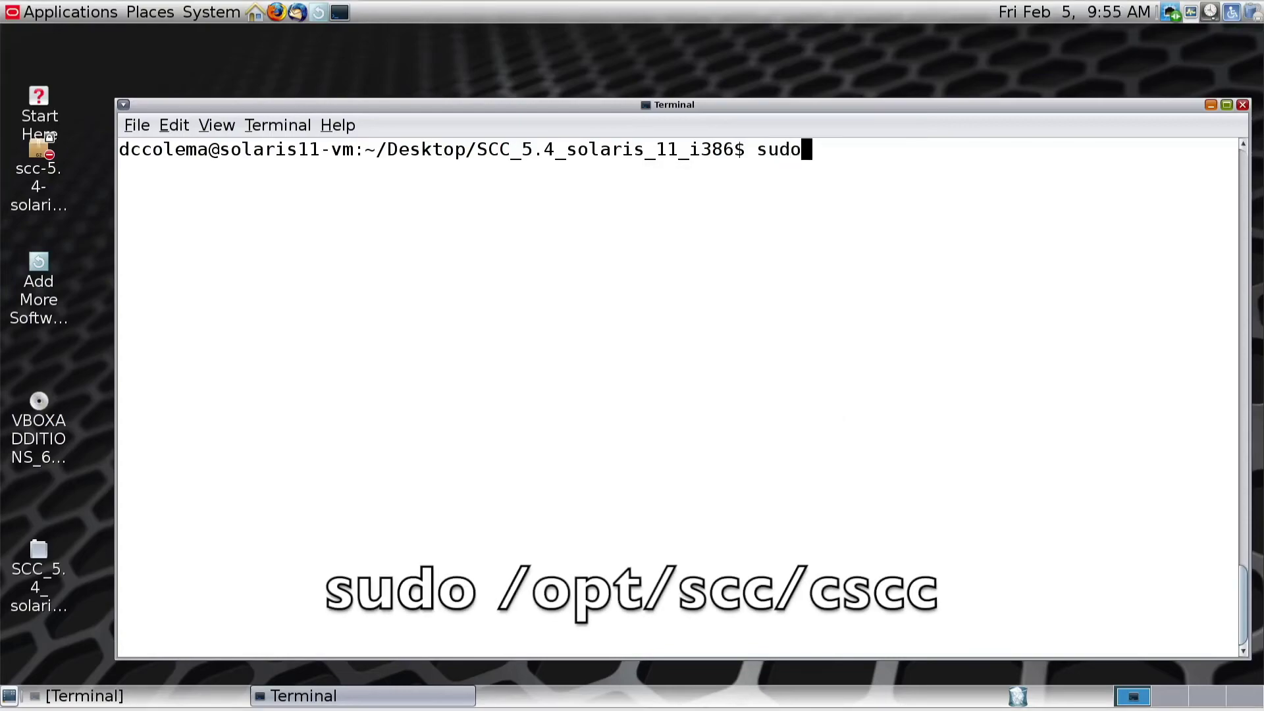
{"action": "type", "text": "/opt/scc/cscc"}
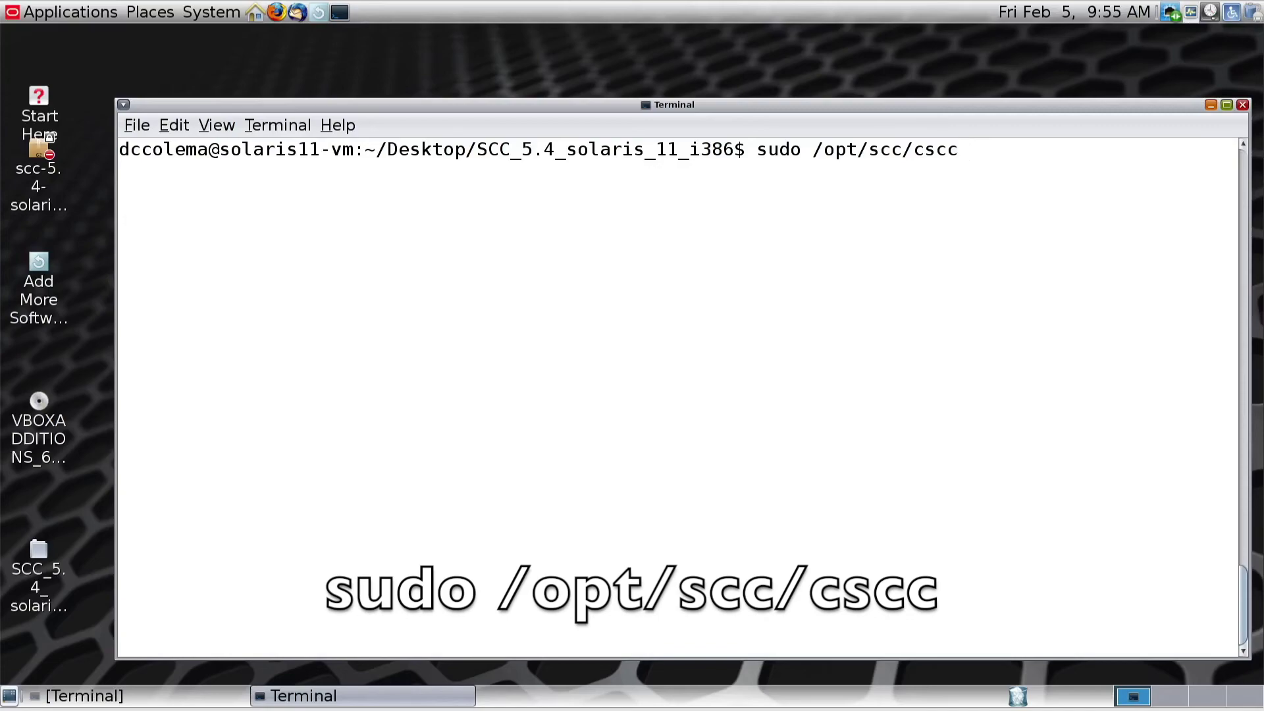
{"action": "key", "text": "Return"}
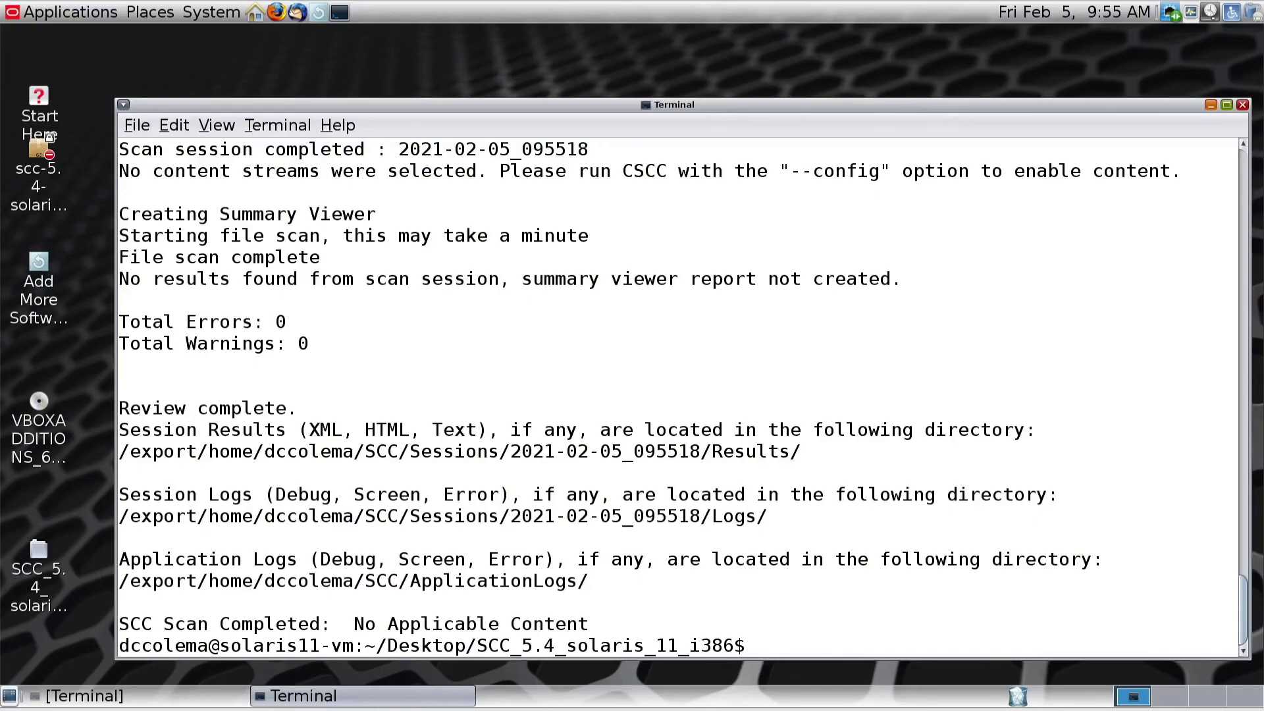
- Uninstall SCAP Compliance Checker from Solaris with sudo pkgrm SPAWARscc, answering y to remove the package
{"action": "type", "text": "sudo pkg"}
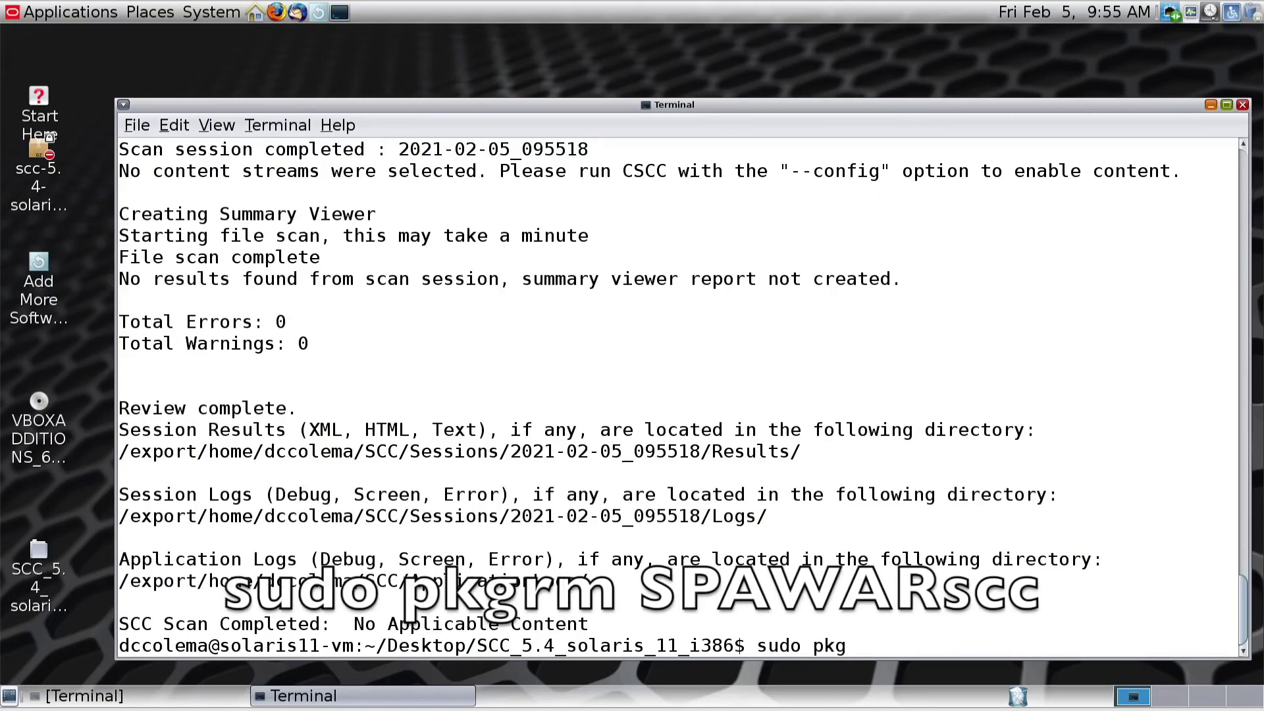
{"action": "type", "text": "rm SPAWARscc"}
{"action": "key", "text": "Return"}
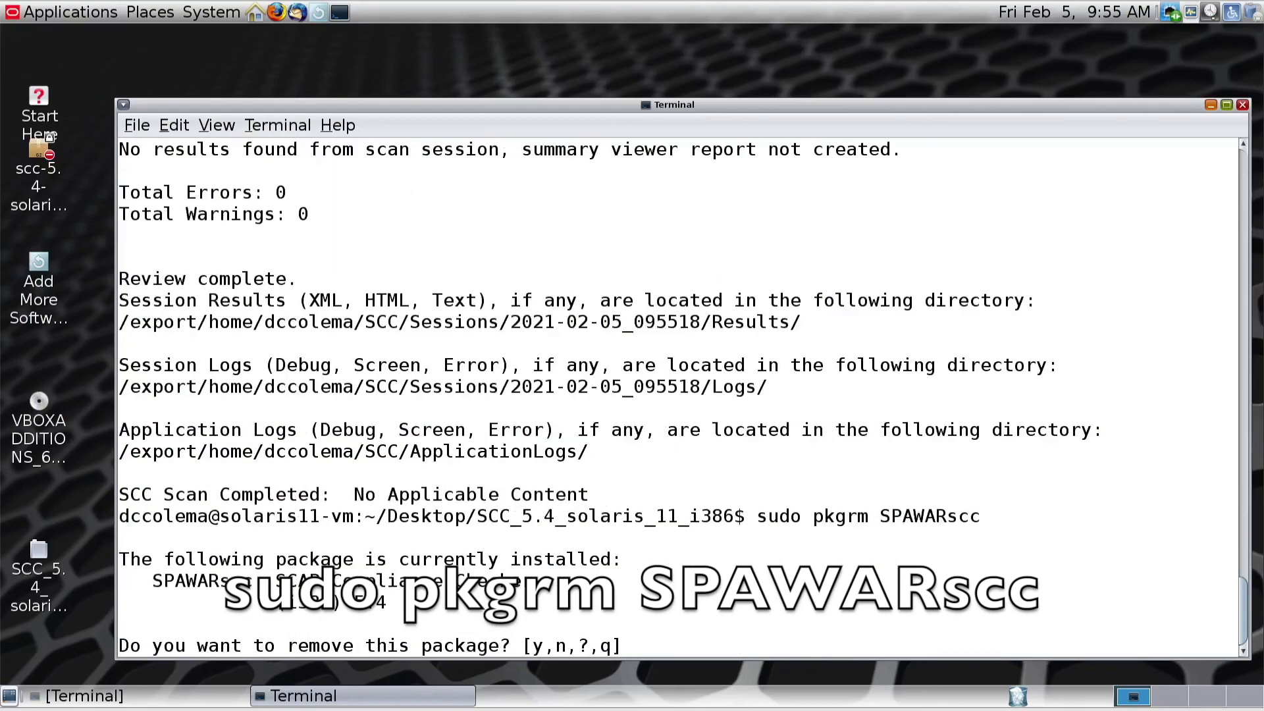
{"action": "type", "text": "y"}
{"action": "key", "text": "Return"}
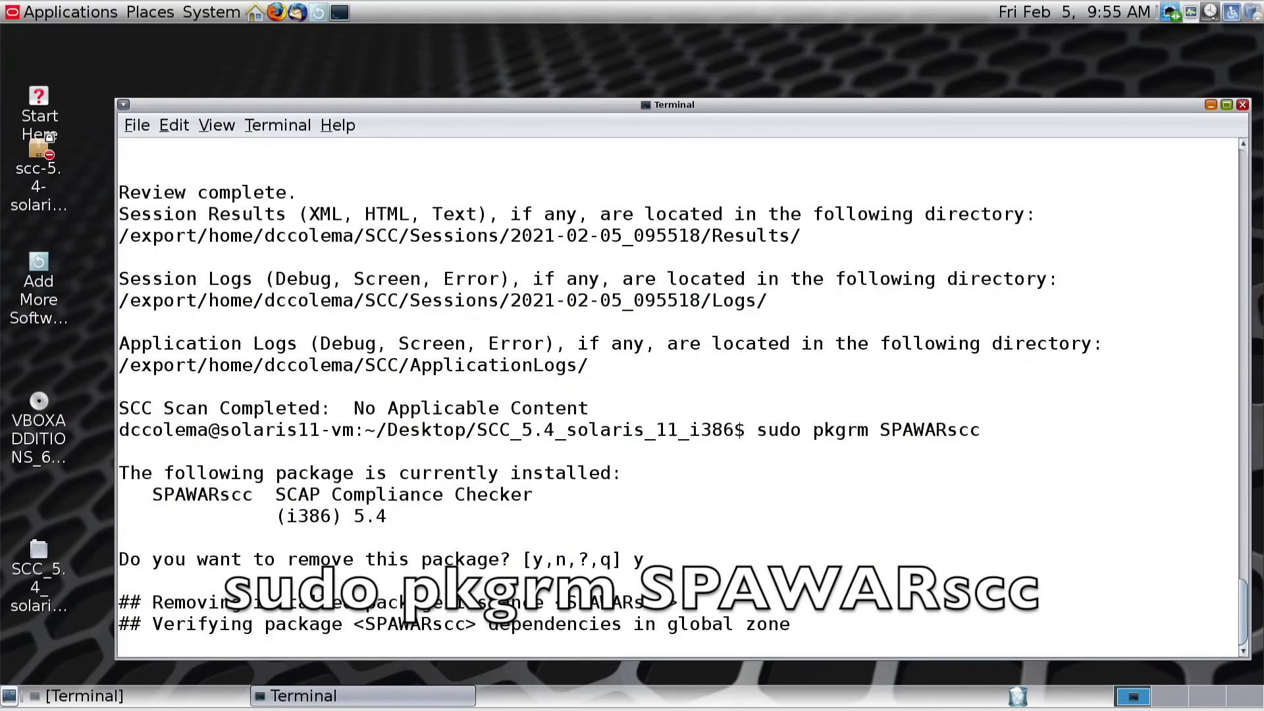